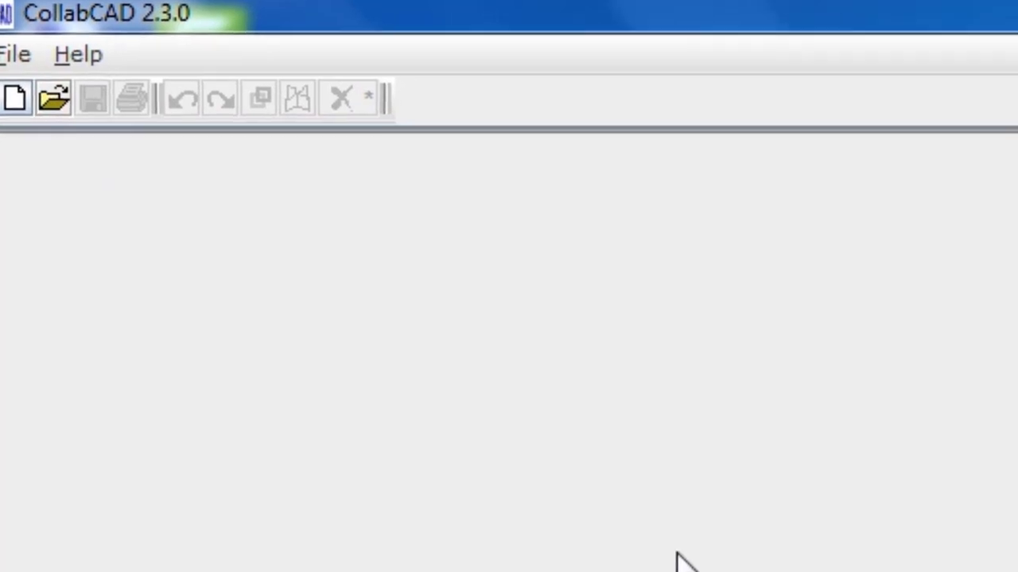
- Create a part design named WoodenStool in mm and select the Top plane as the work view
double_click(560, 320)
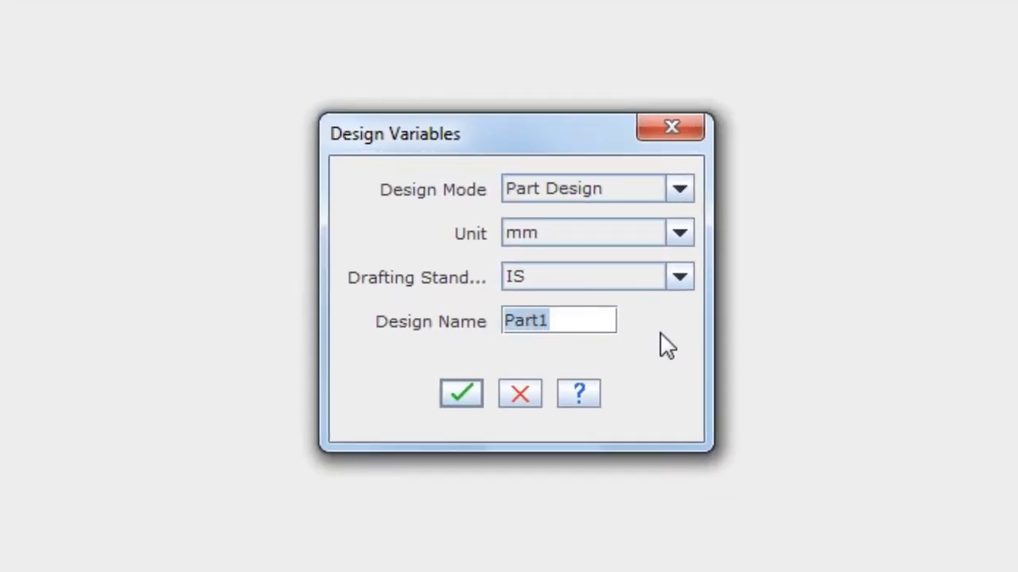
type("Wood")
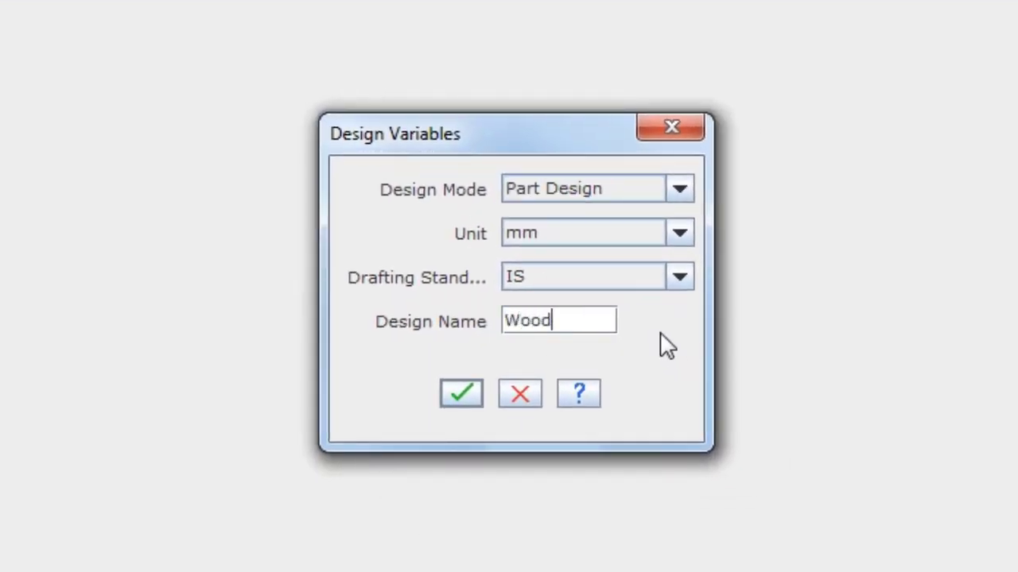
type("enStool")
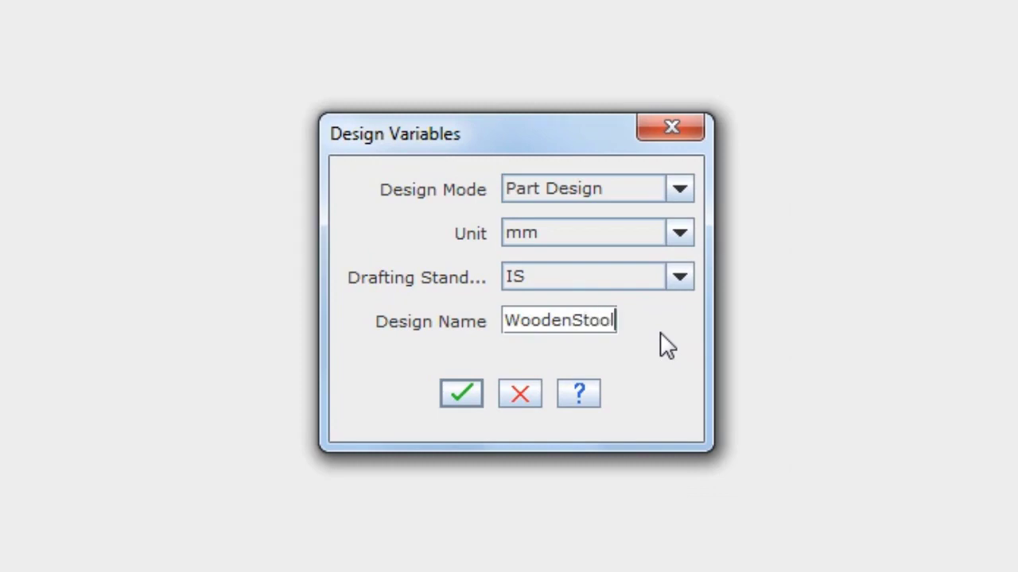
left_click(466, 395)
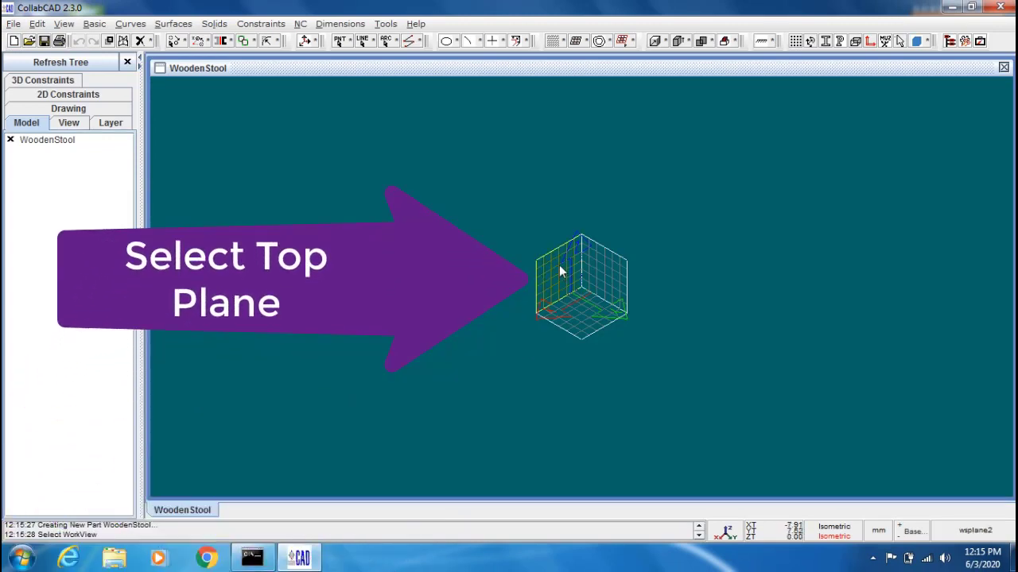
left_click(555, 273)
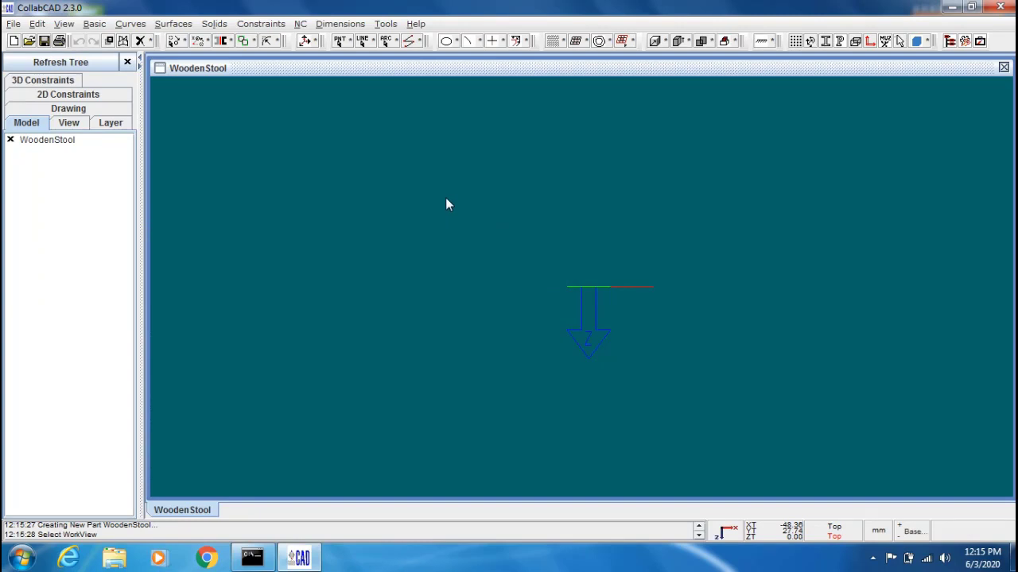
- Hide the coordinate axes by setting the session's axis display to None
left_click(900, 40)
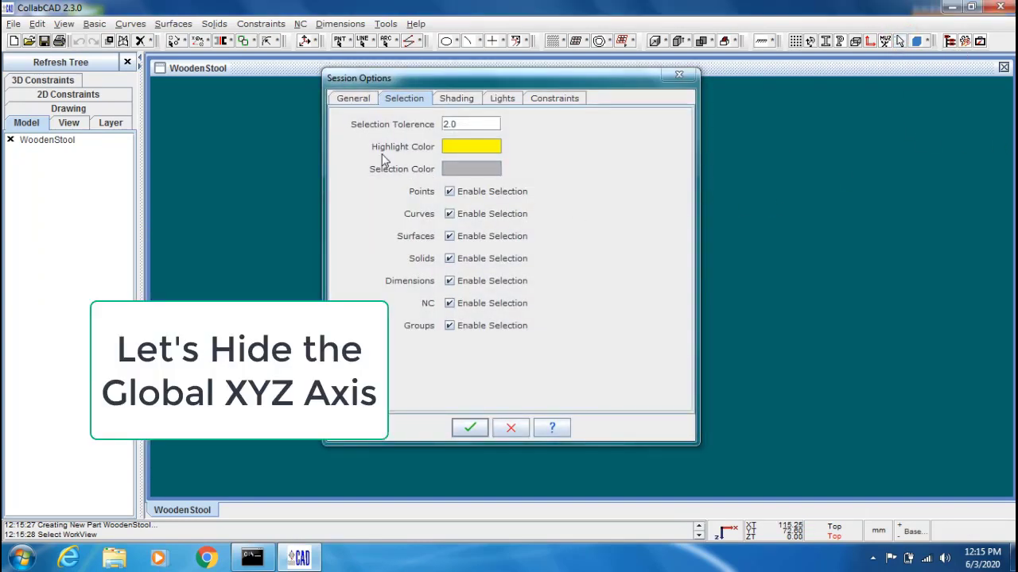
left_click(353, 97)
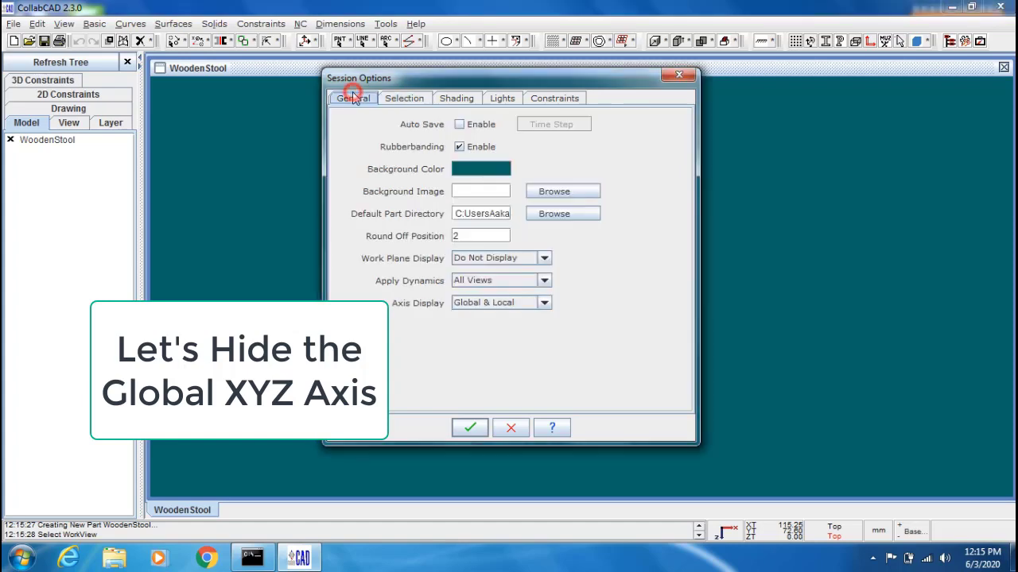
left_click(494, 303)
left_click(493, 356)
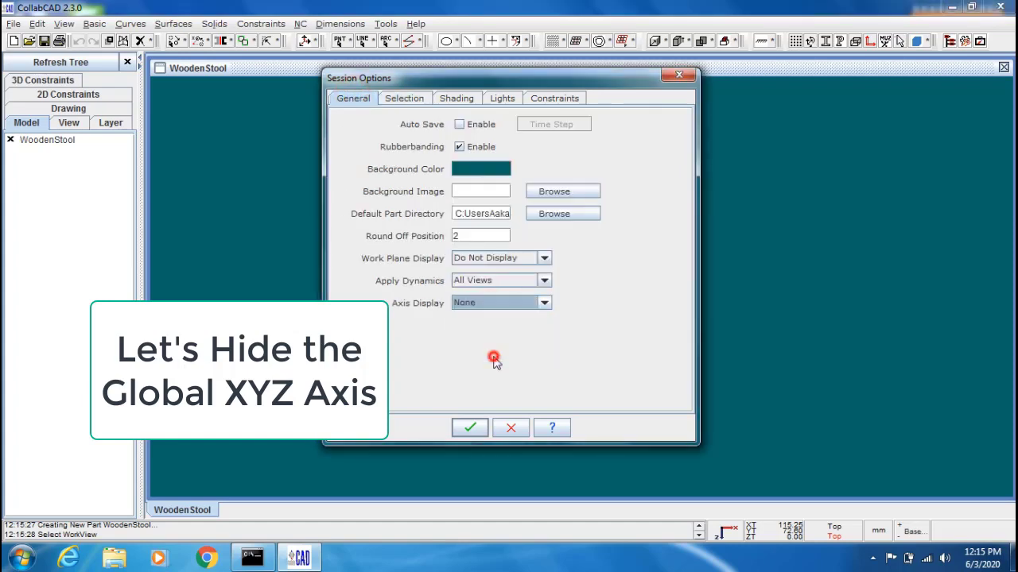
left_click(470, 428)
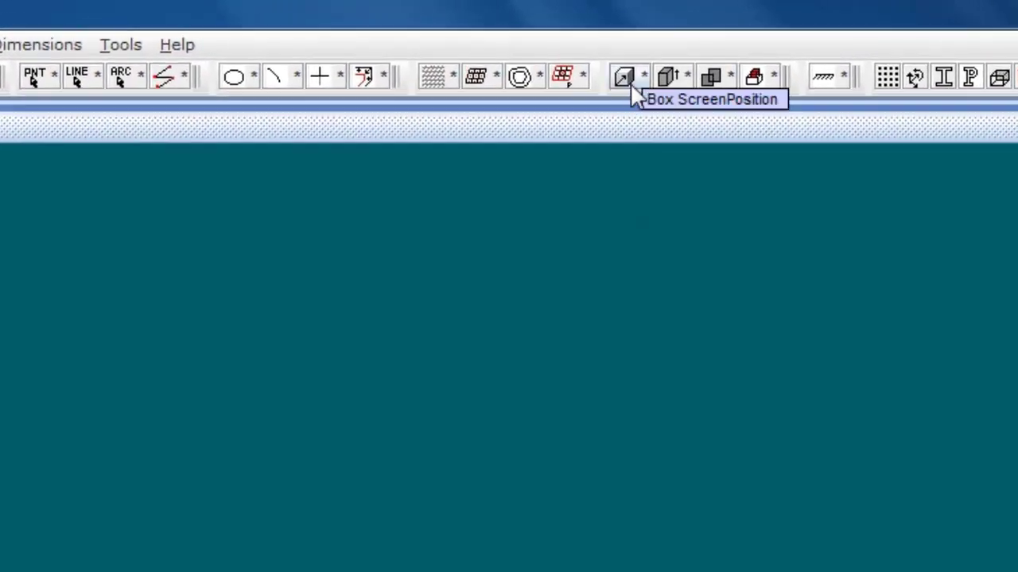
- Start a box by screen position with its first corner at XT 100, YT 100, ZT 0
left_click(627, 80)
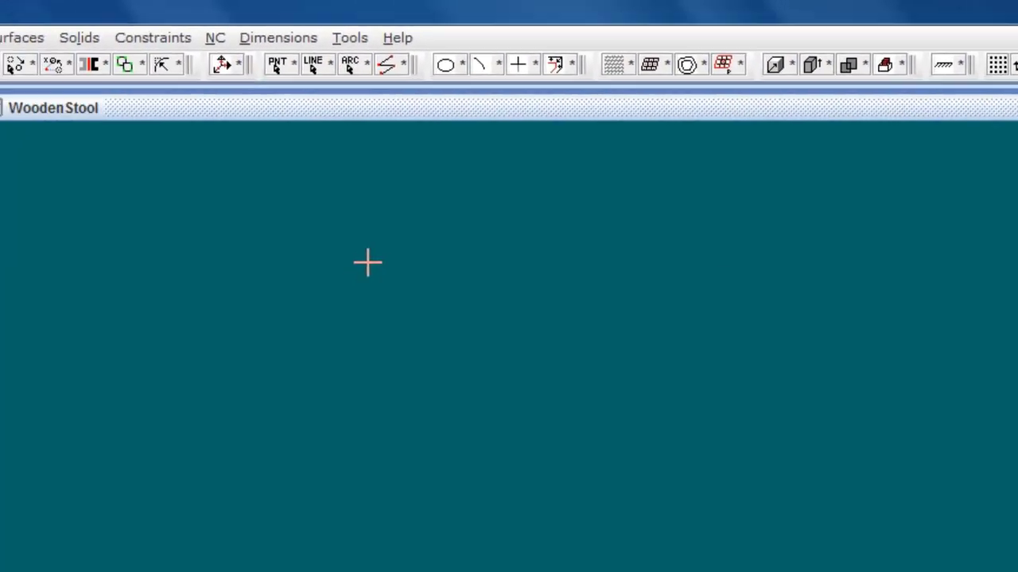
right_click(223, 281)
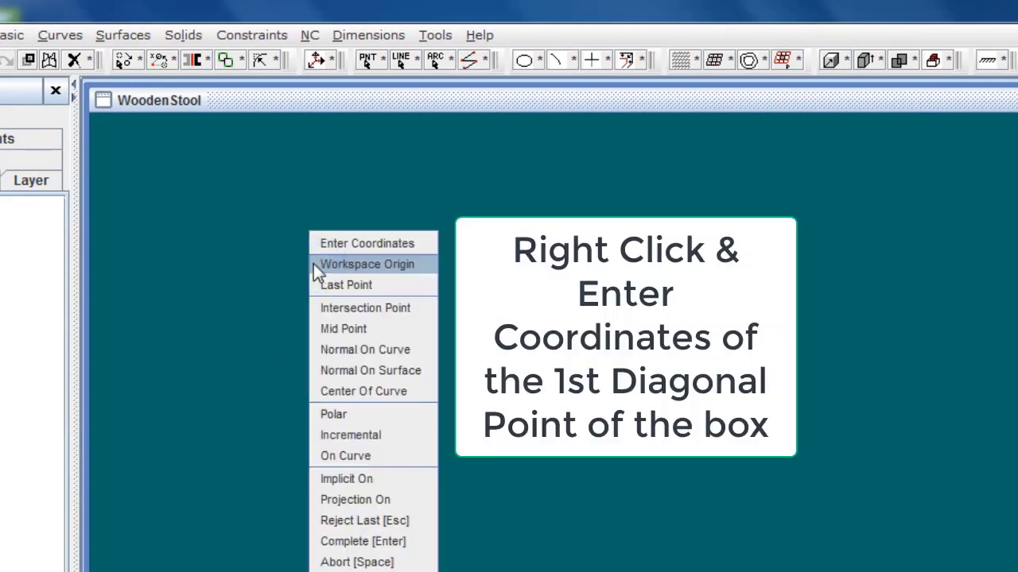
left_click(410, 245)
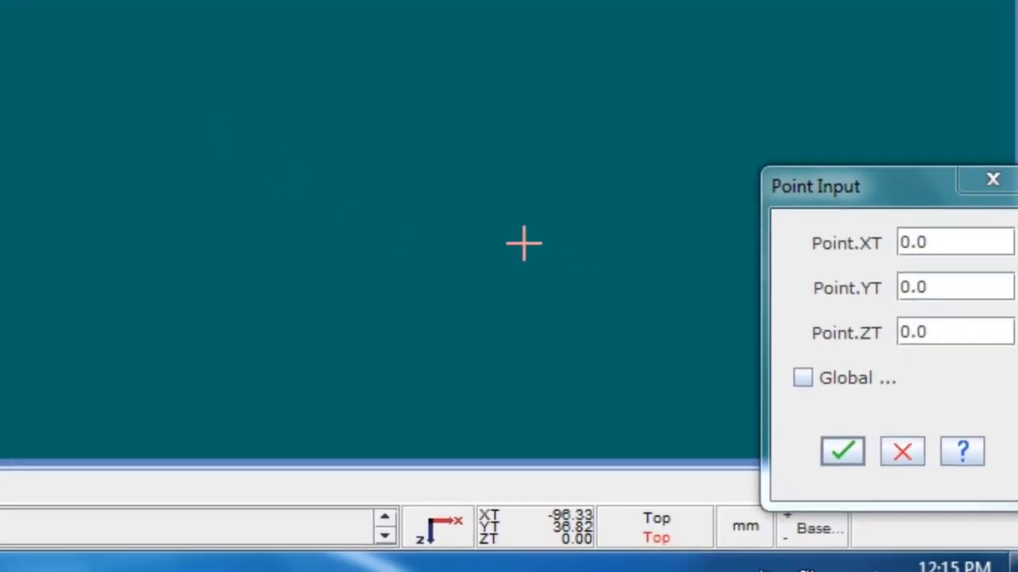
left_click(966, 242)
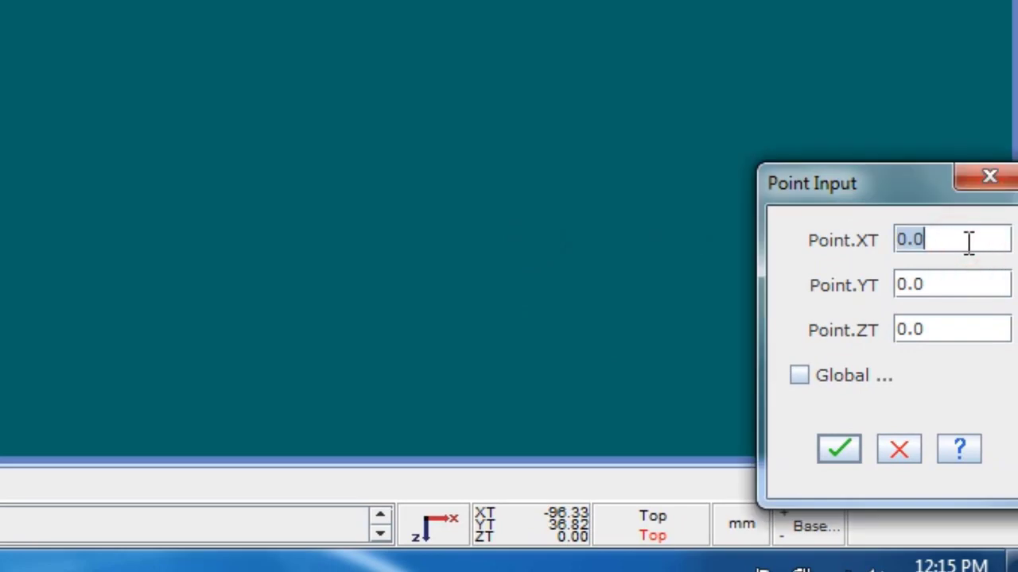
type("100")
key("Tab")
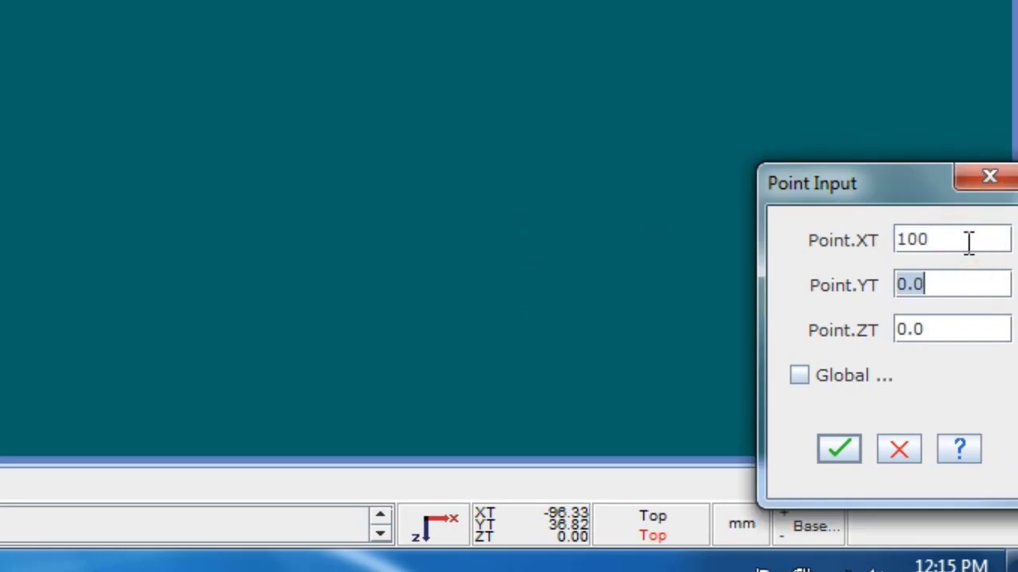
type("100")
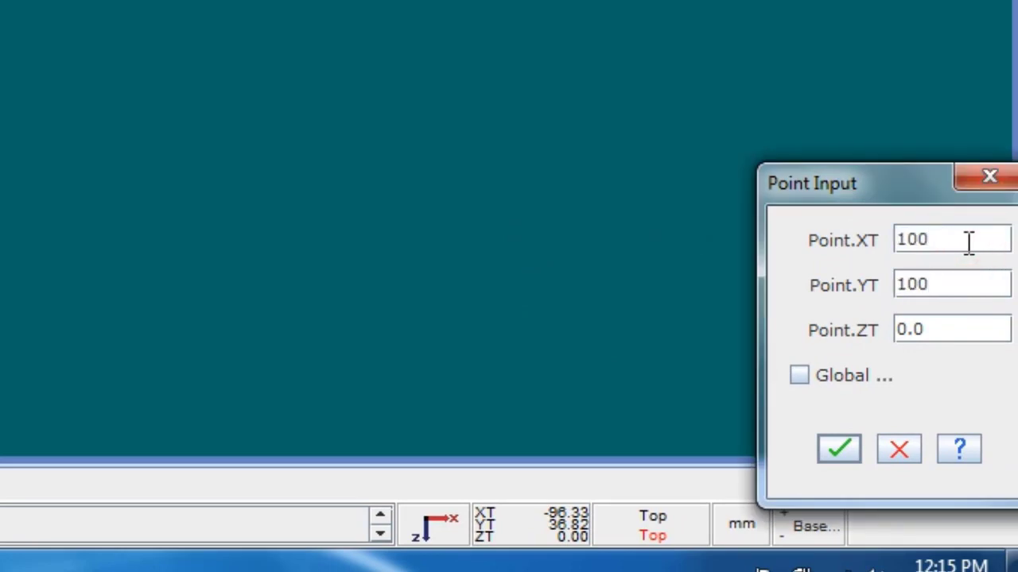
left_click(838, 450)
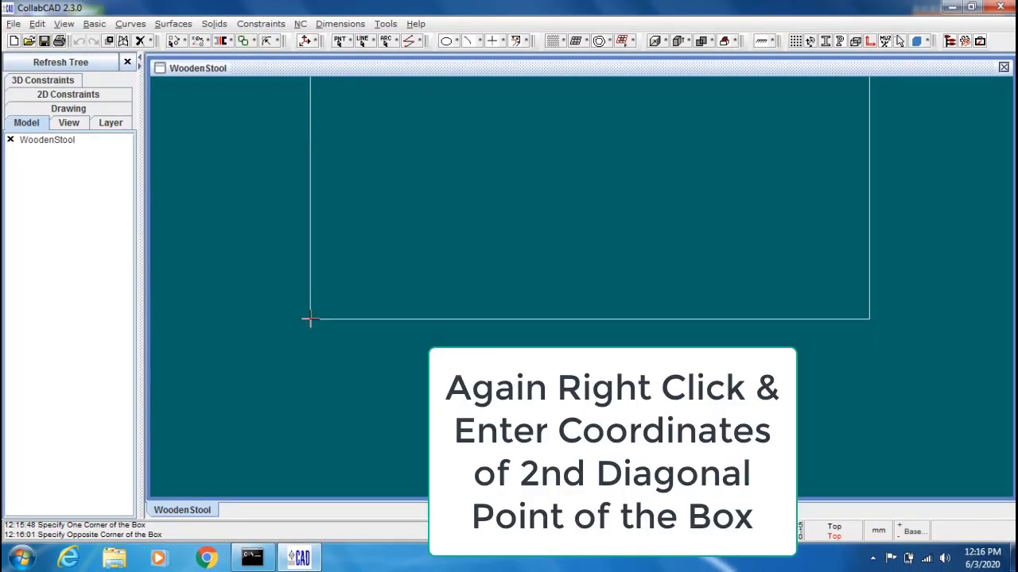
- Place the box's opposite corner at XT -100, YT -100, ZT 0
right_click(310, 320)
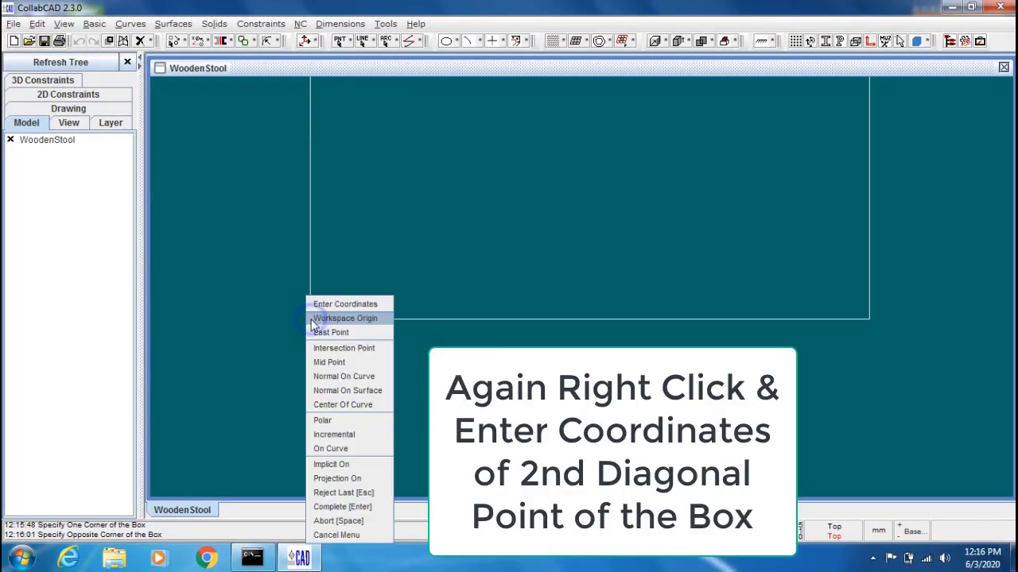
left_click(373, 310)
double_click(972, 387)
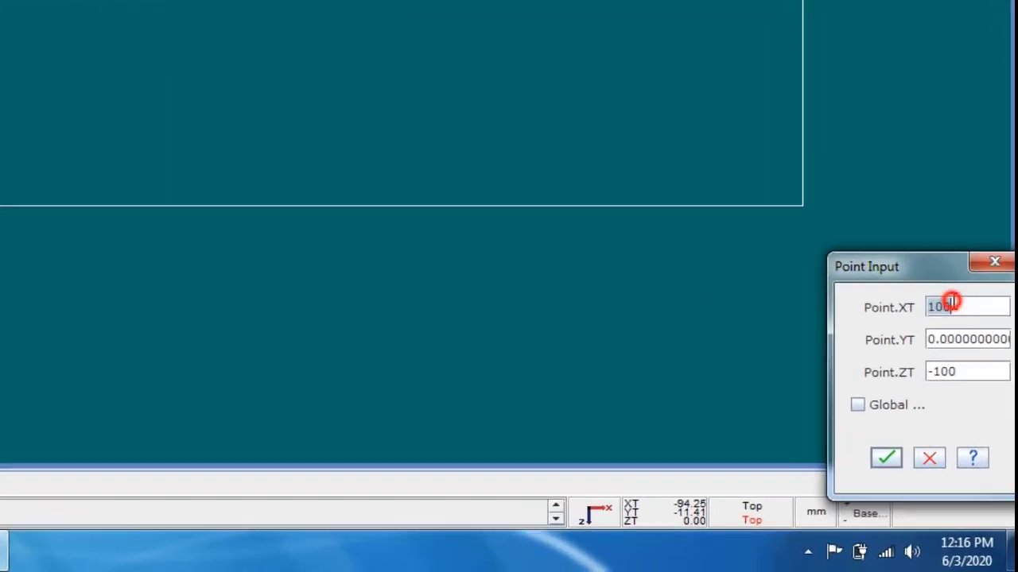
type("-")
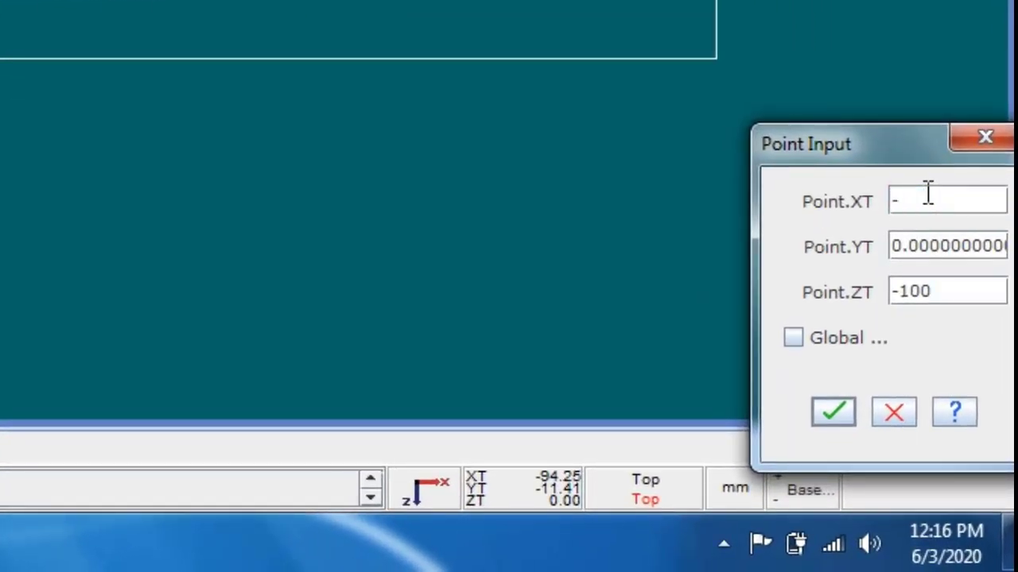
type("100")
key("Tab")
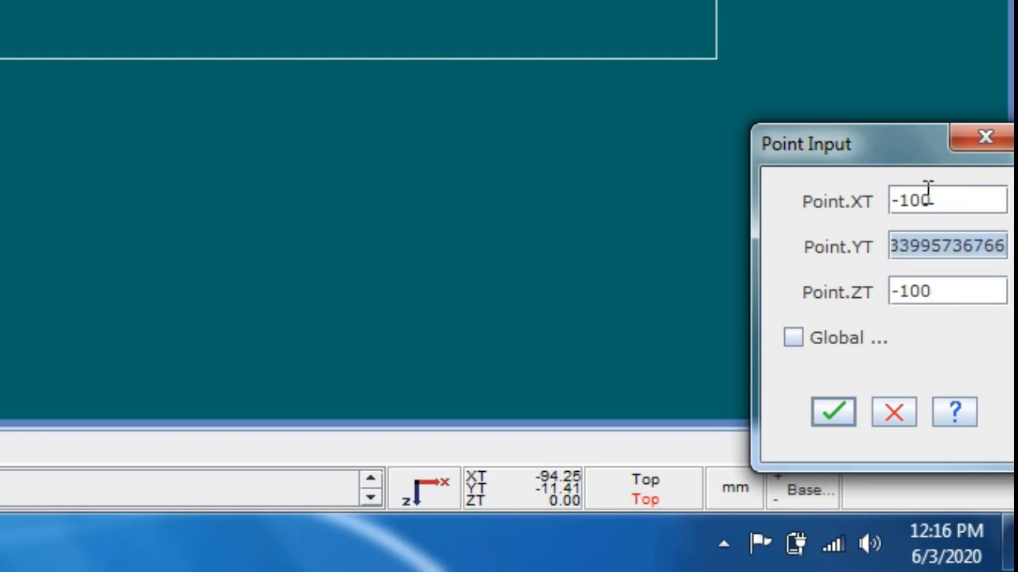
type("-100")
key("Tab")
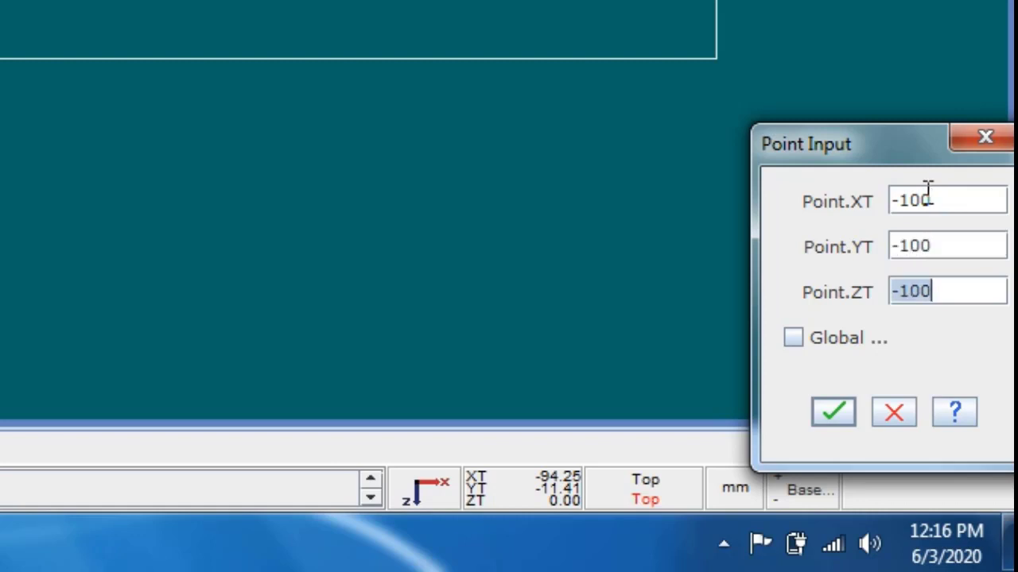
type("0")
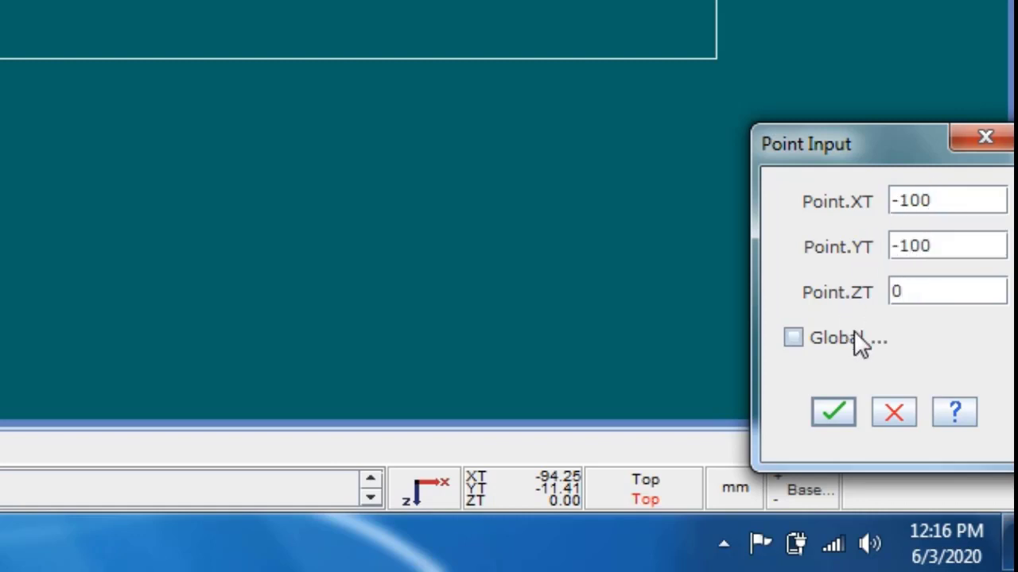
left_click(841, 414)
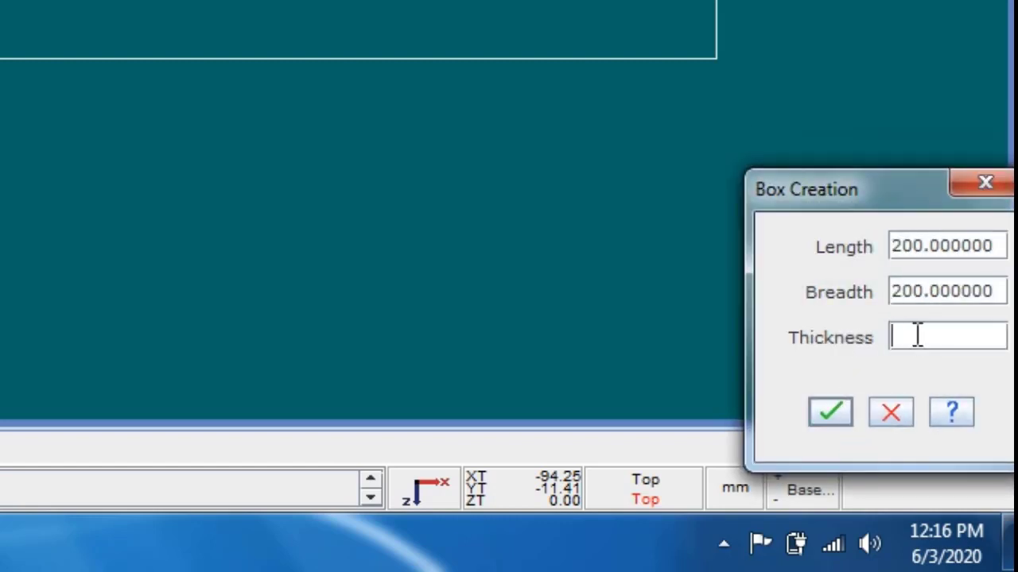
- Give the box a thickness of 25 mm, finish the box command and fit the model to the view
type("25")
left_click(832, 411)
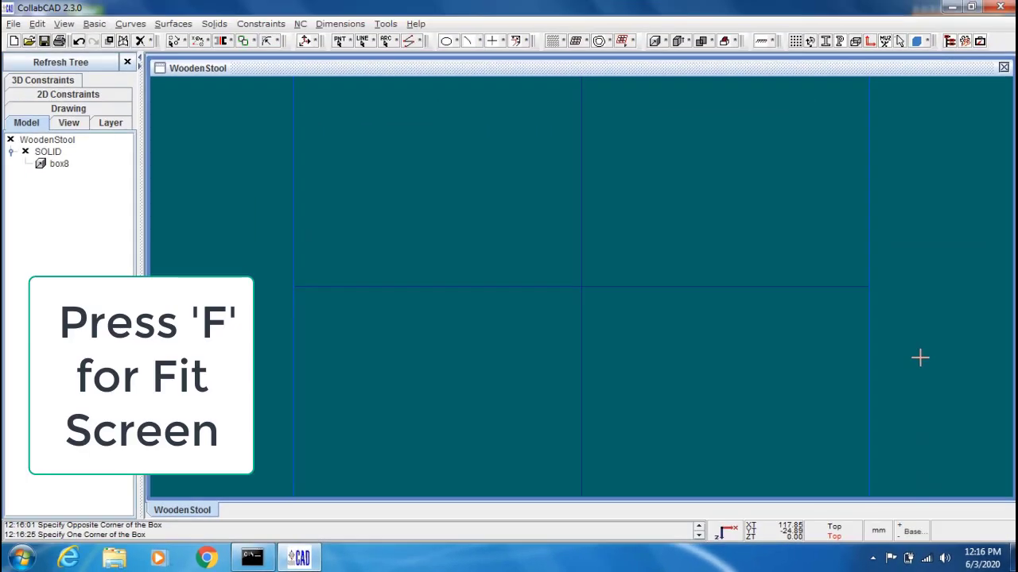
key("Escape")
key("f")
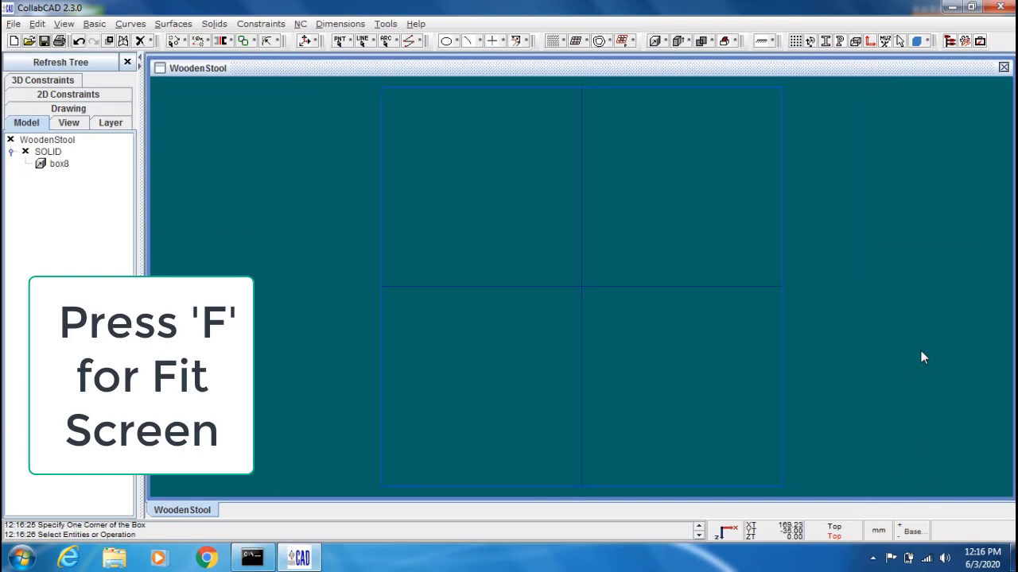
left_click(921, 342)
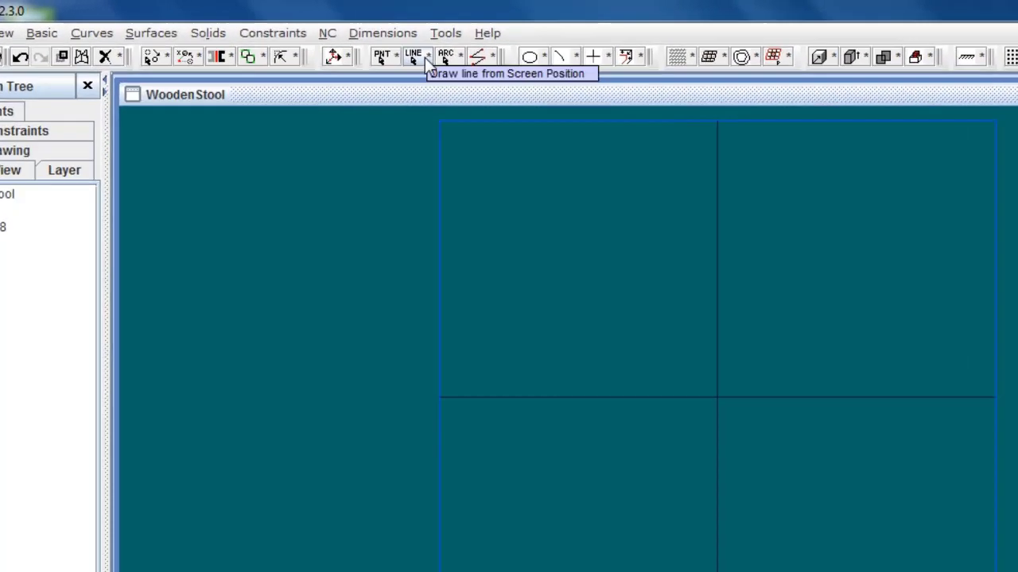
- Start a horizontal line inside the box outline at XT -80, YT -80, ZT 0
left_click(519, 82)
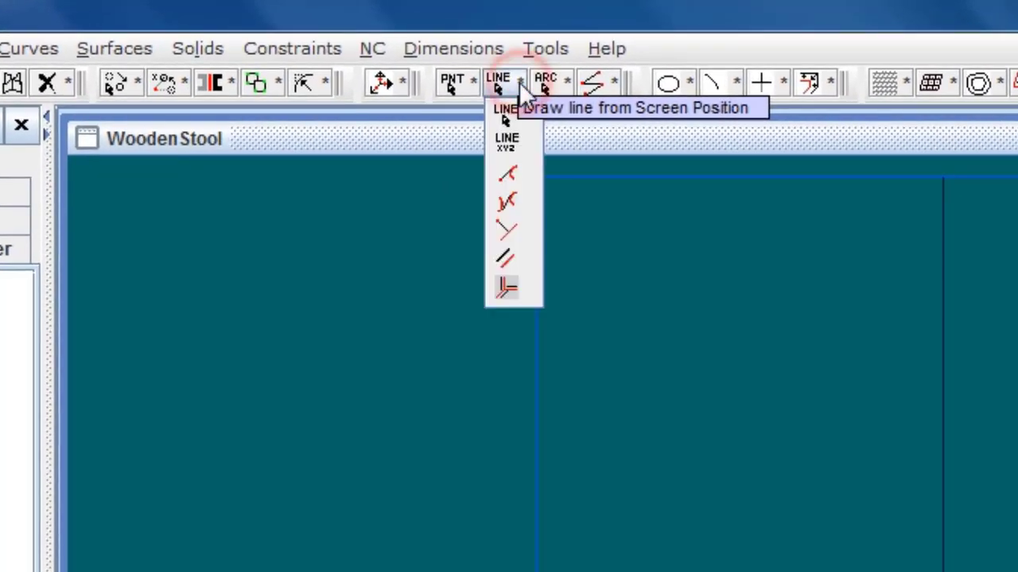
left_click(512, 288)
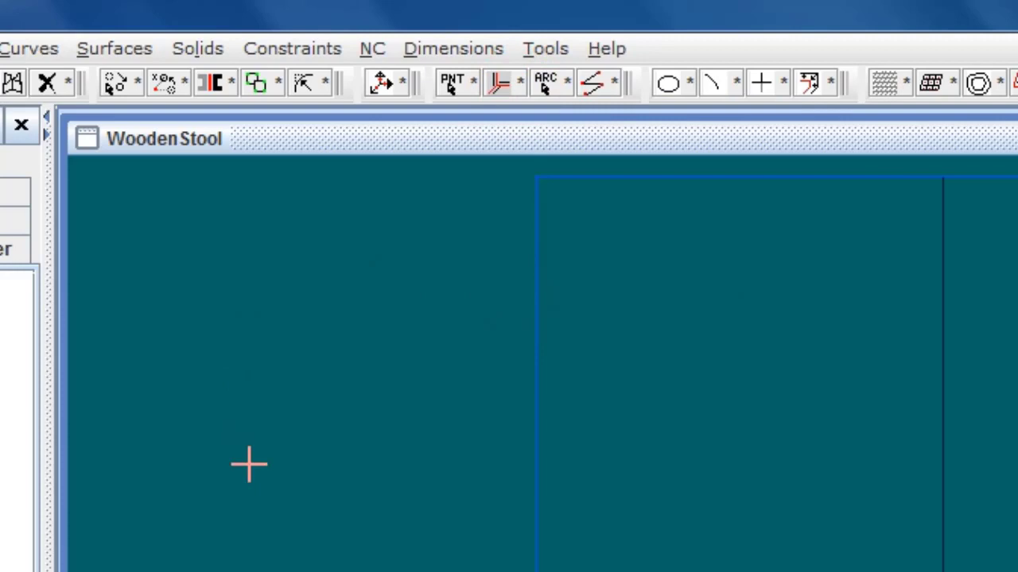
right_click(198, 341)
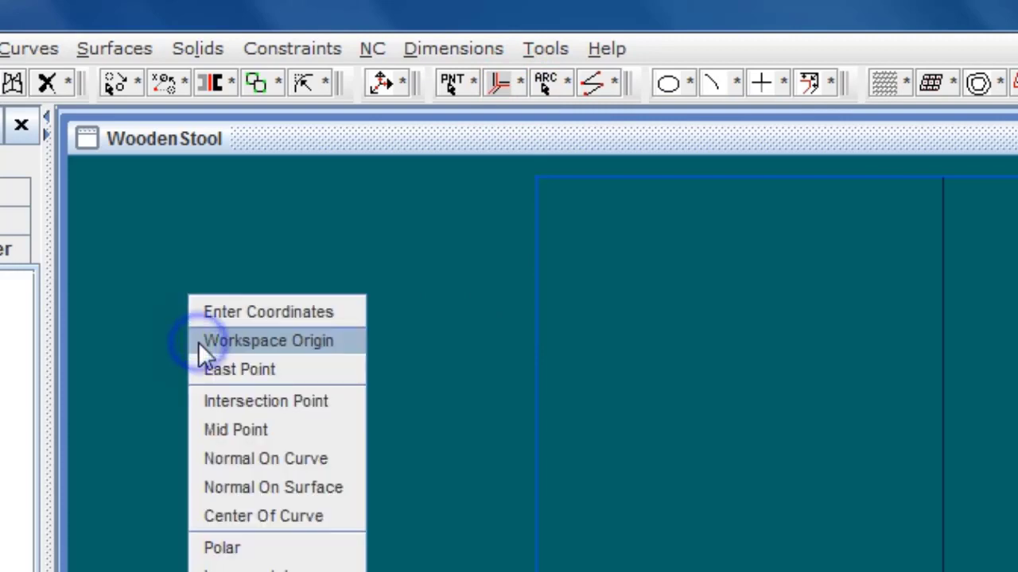
left_click(271, 310)
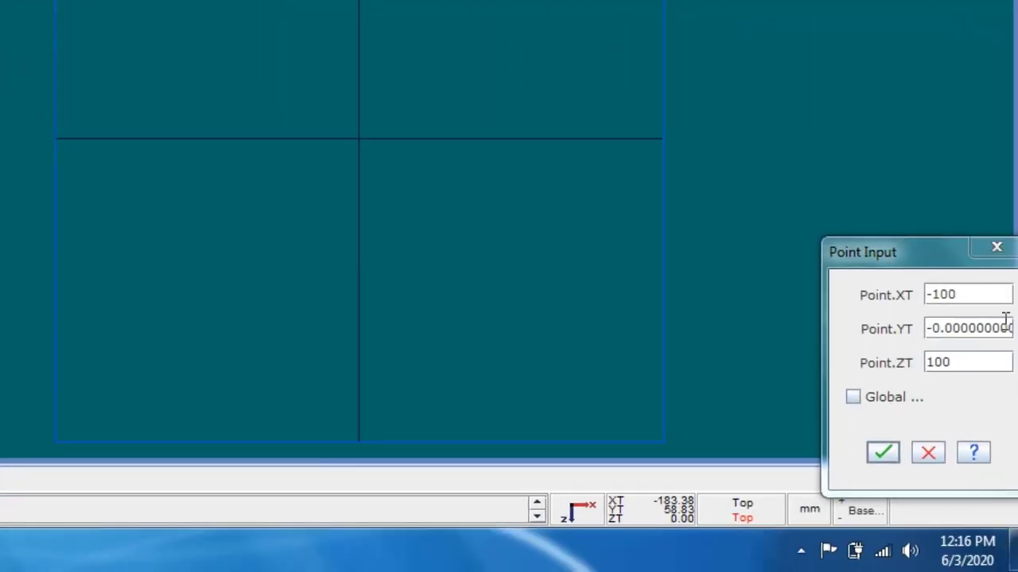
left_click(967, 295)
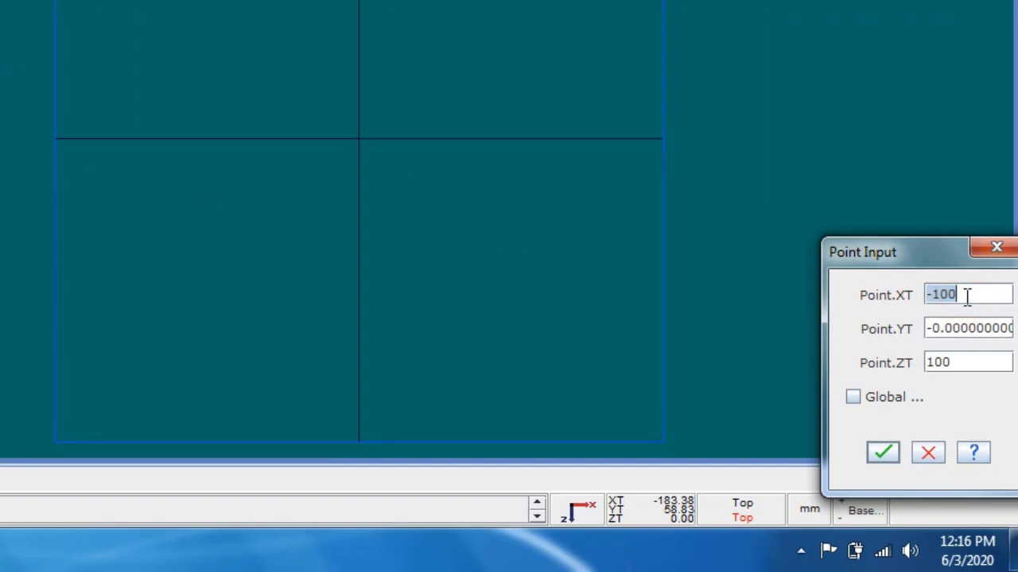
type("-")
key("Tab")
type("-")
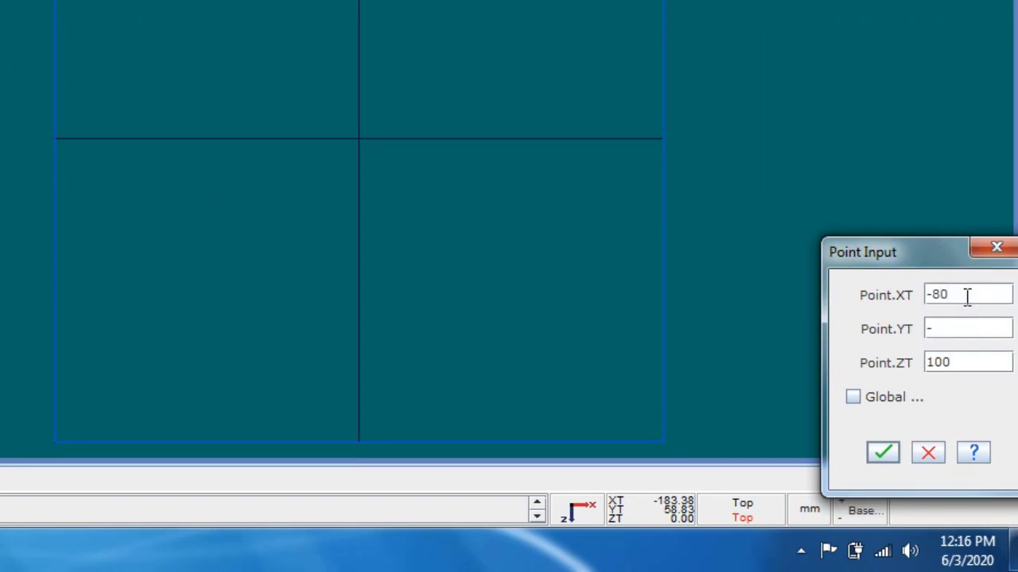
type("80")
key("Tab")
type("0")
left_click(888, 450)
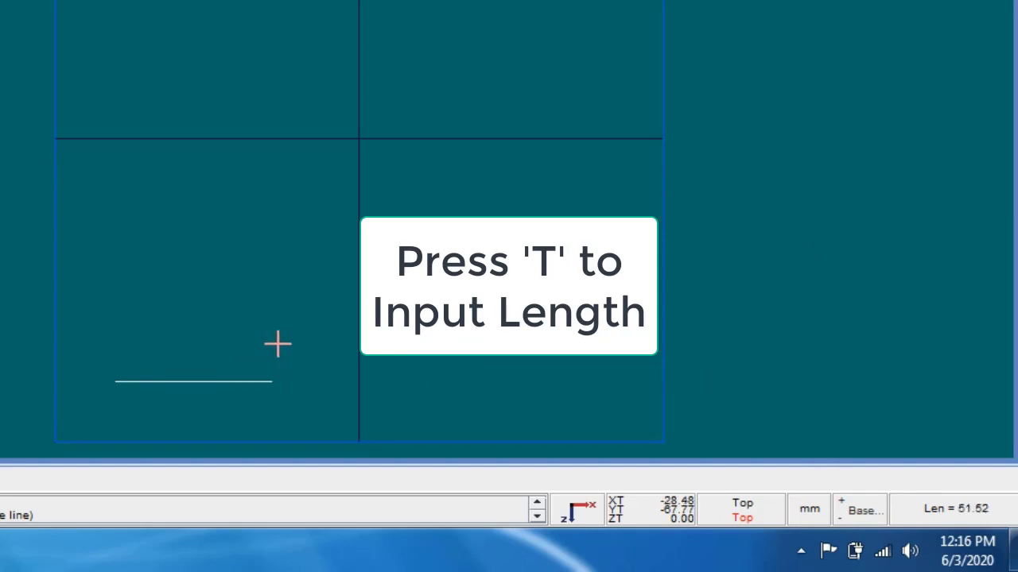
- Give the horizontal line a length of 30 mm and finish the line command
key("t")
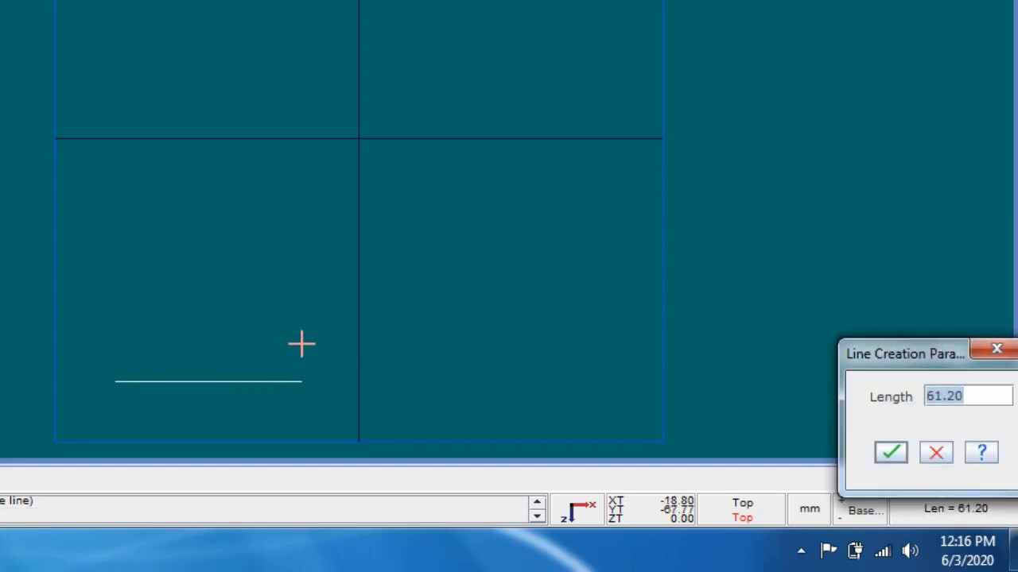
type("3")
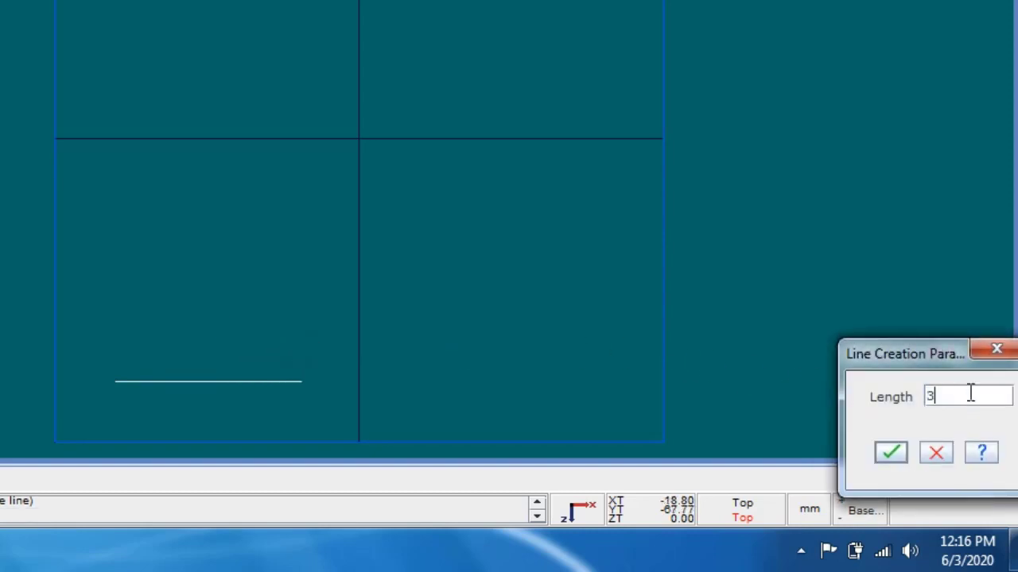
type("0")
left_click(890, 452)
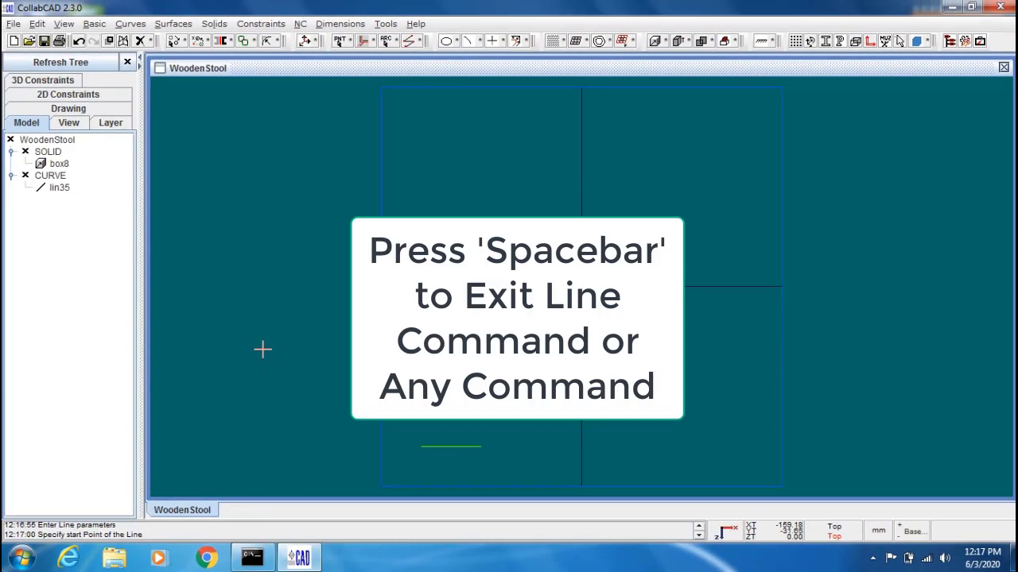
key("space")
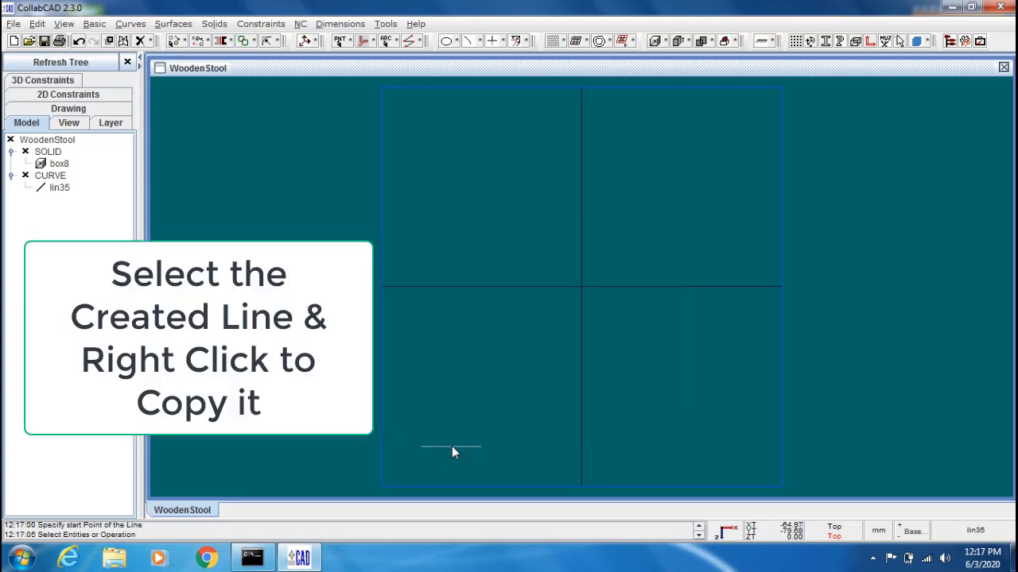
- Copy the 30 mm line with a translation of 30 mm along YT
right_click(452, 448)
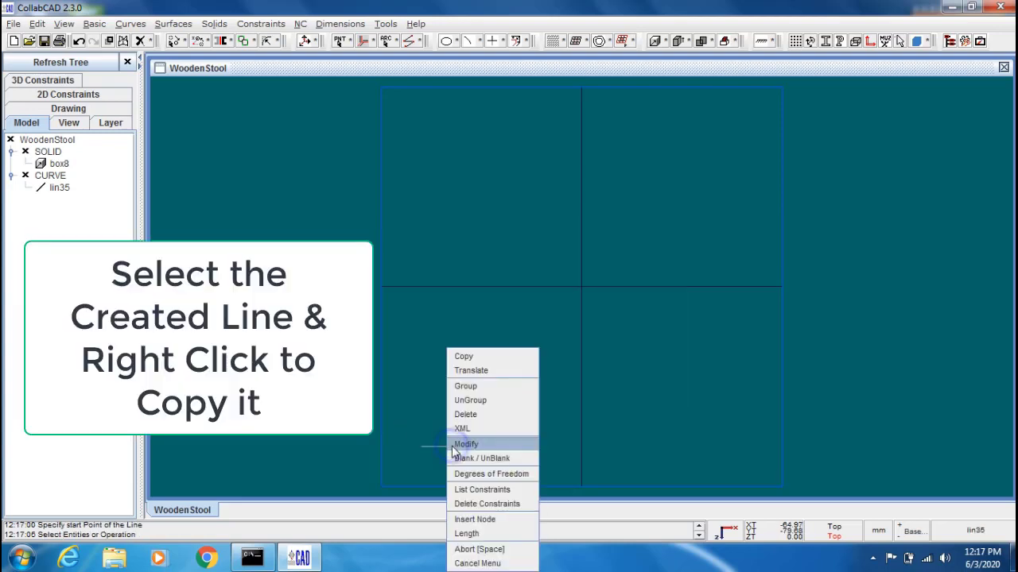
left_click(479, 356)
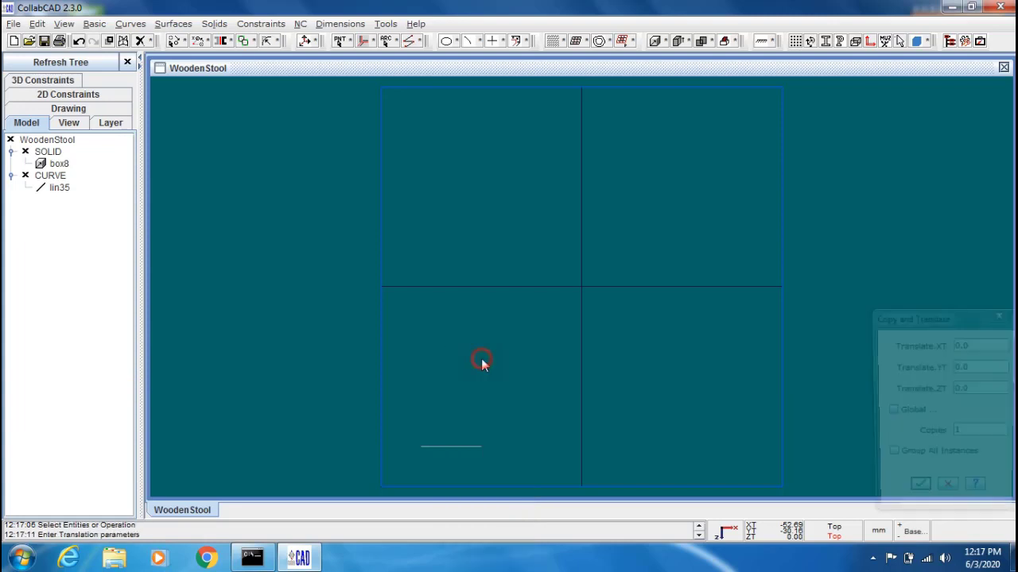
double_click(970, 366)
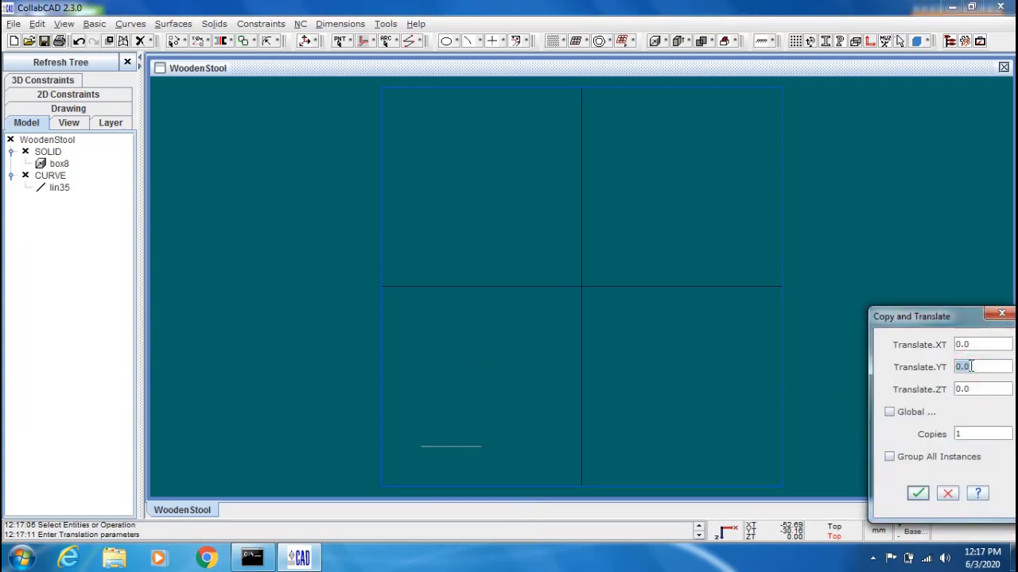
type("30")
left_click(917, 494)
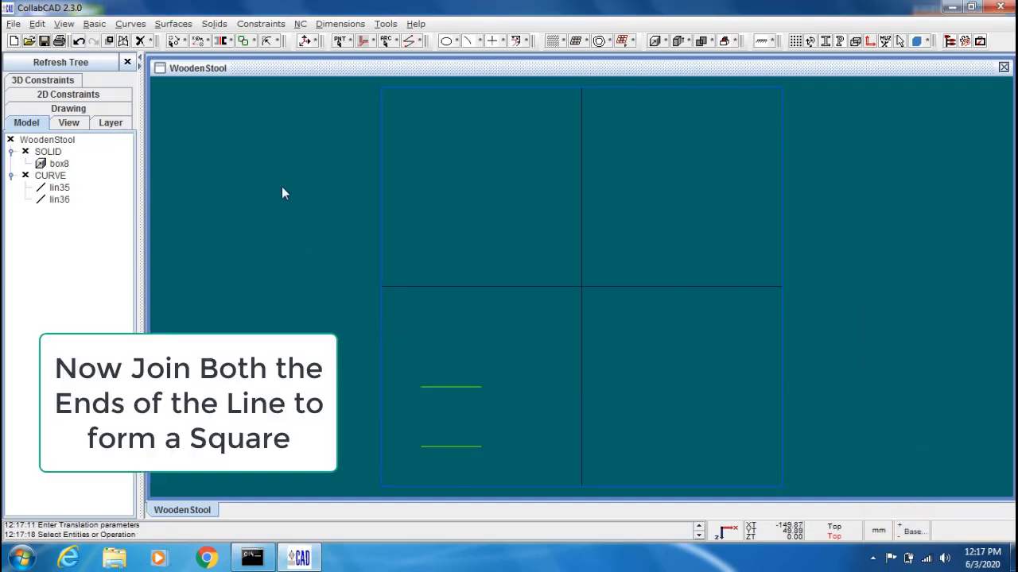
- Join the matching ends of the two parallel lines with two vertical lines using implicit point picking, closing a 30 mm square
left_click(361, 42)
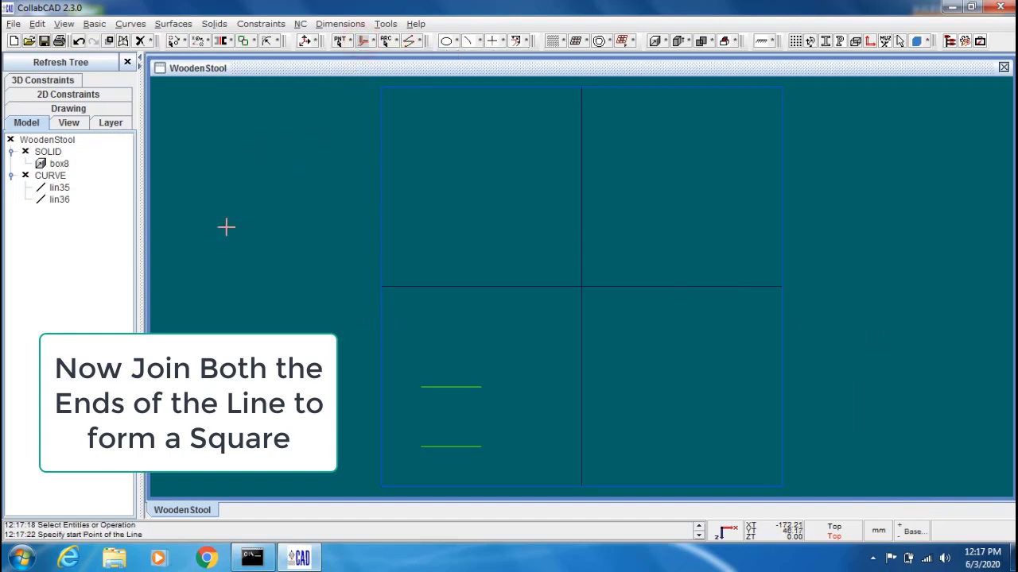
key("i")
left_click(482, 387)
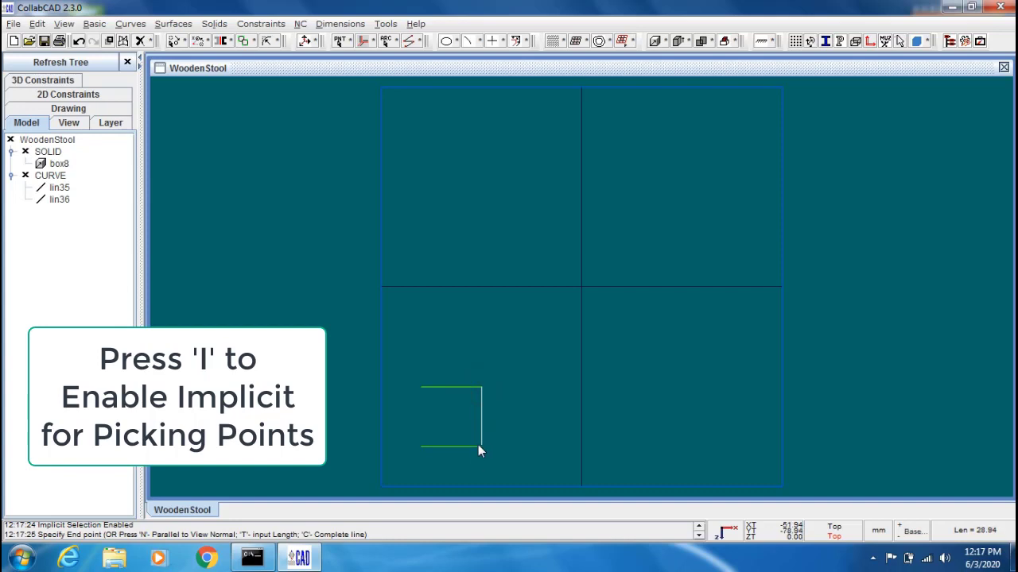
left_click(480, 446)
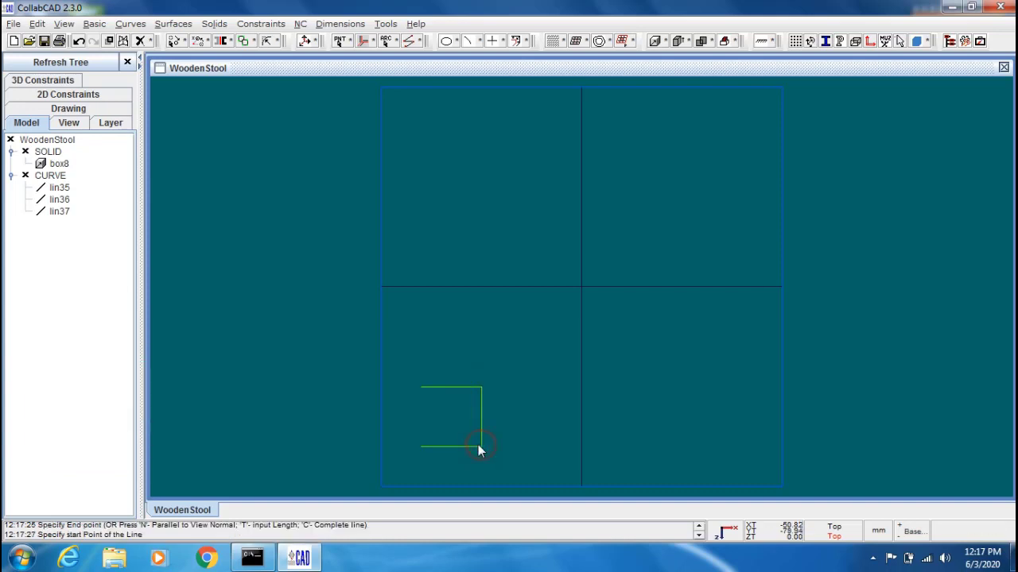
left_click(421, 387)
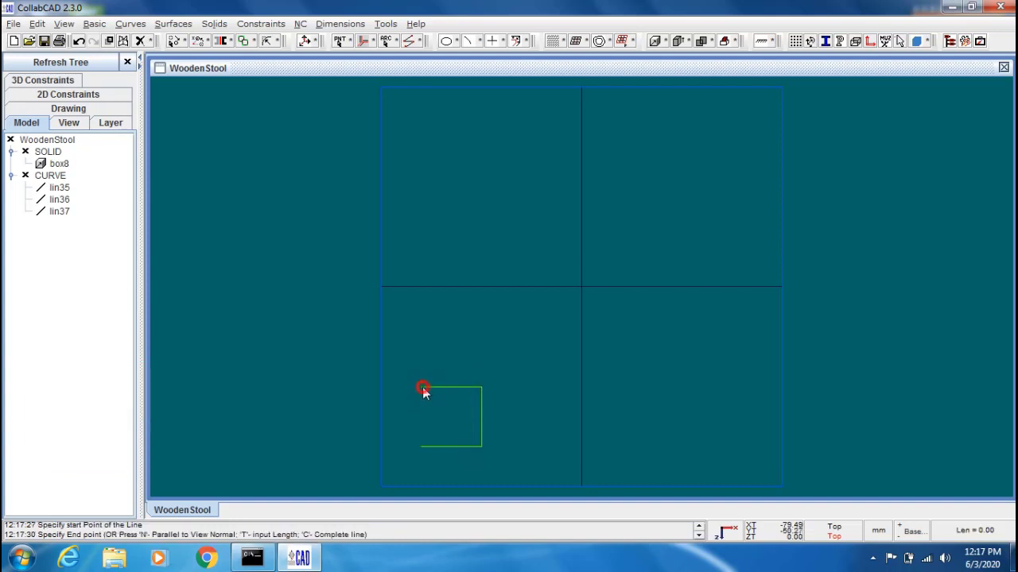
left_click(425, 447)
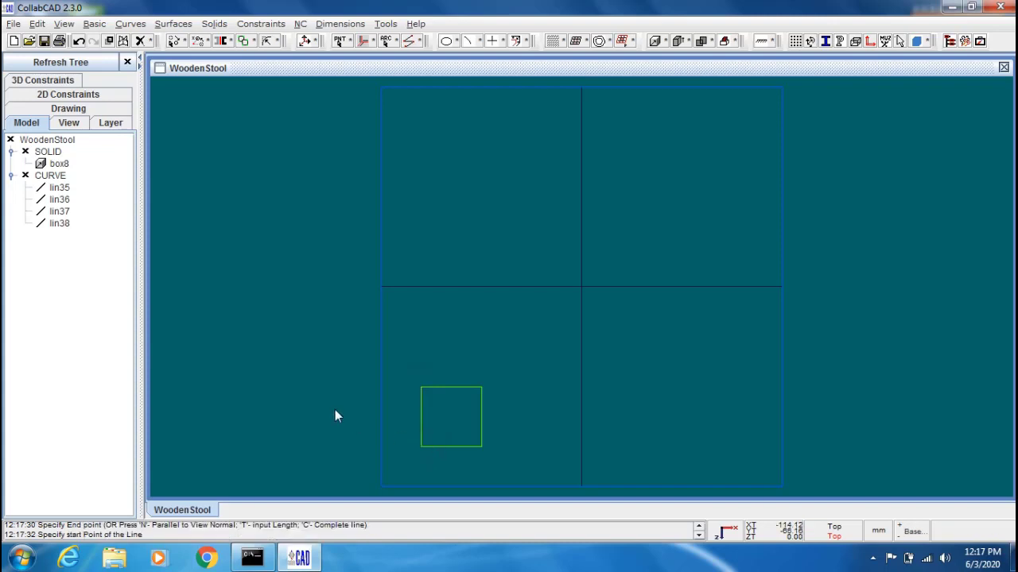
key("Escape")
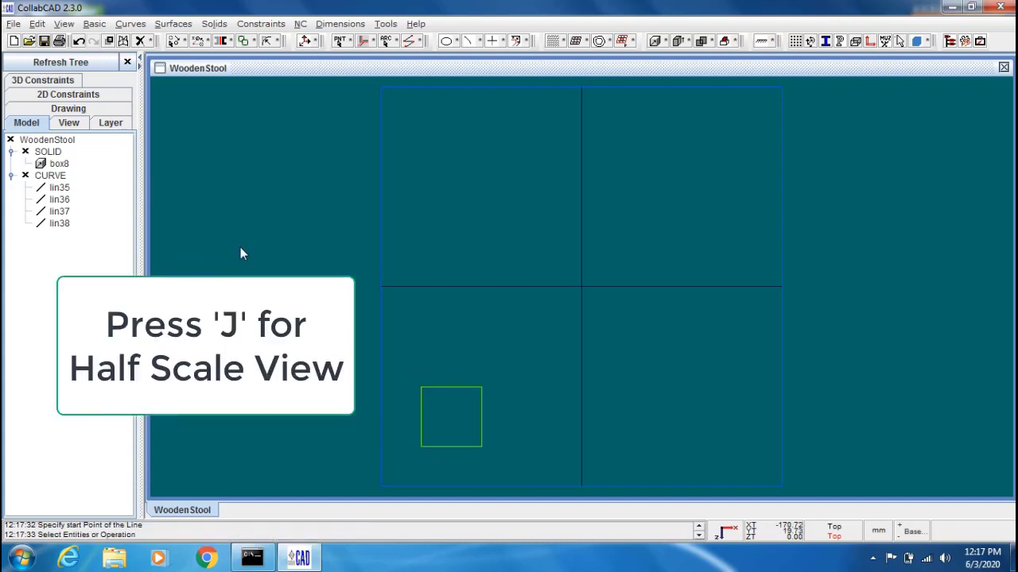
- Start a Delta copy and translate of the small square, picking its four lines by chain selection
key("j")
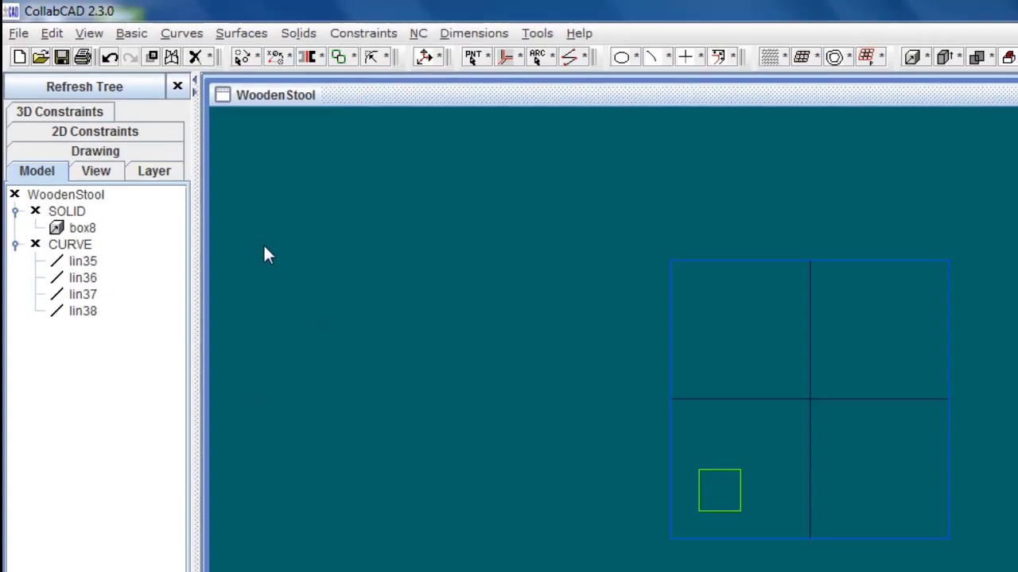
left_click(66, 44)
mouse_move(119, 255)
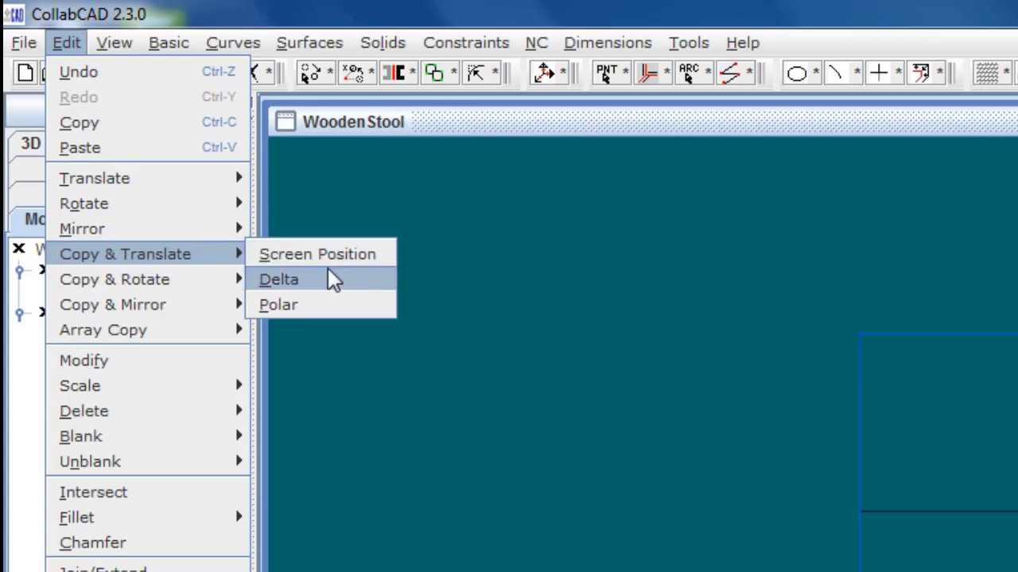
left_click(361, 280)
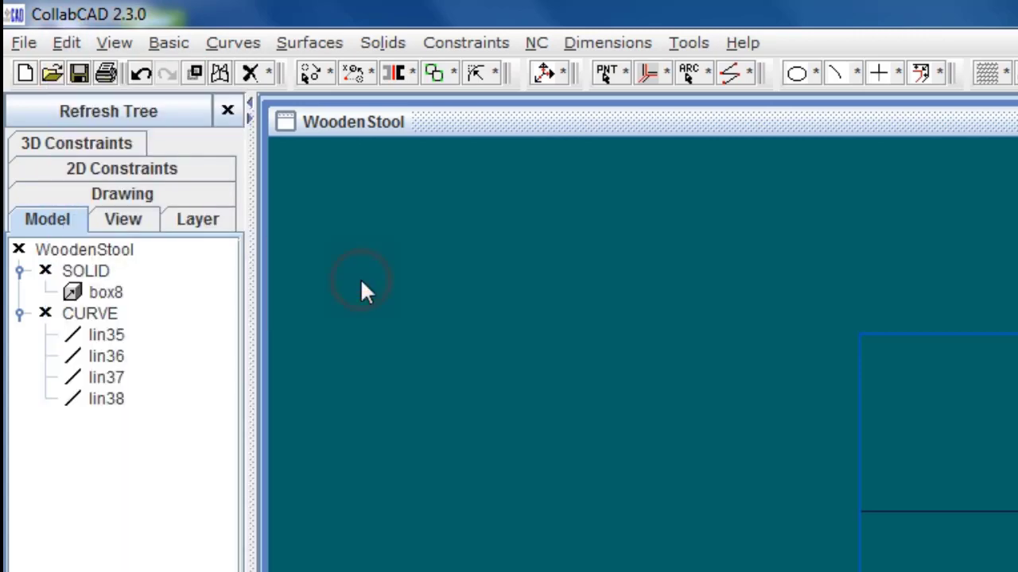
right_click(382, 245)
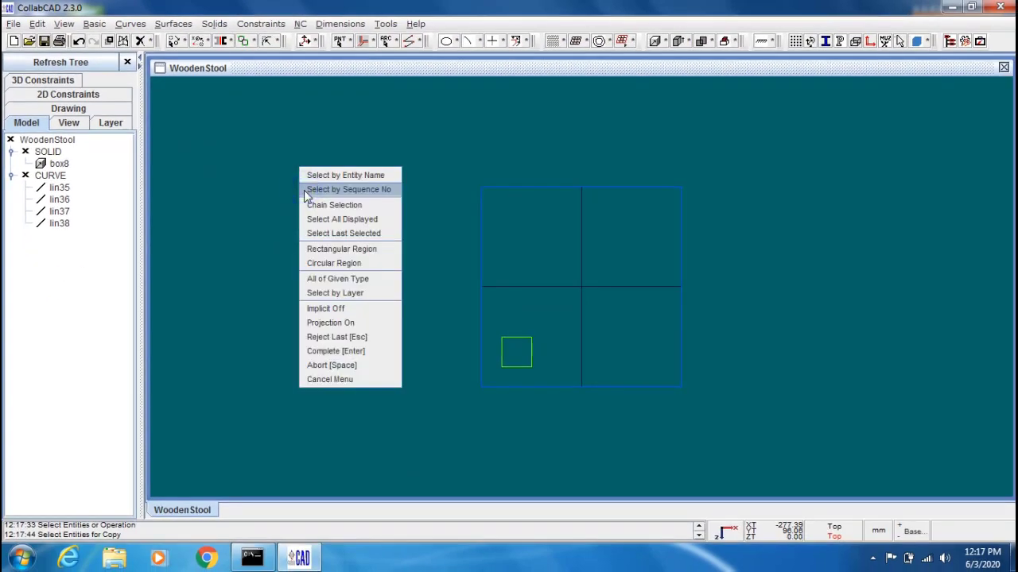
left_click(377, 209)
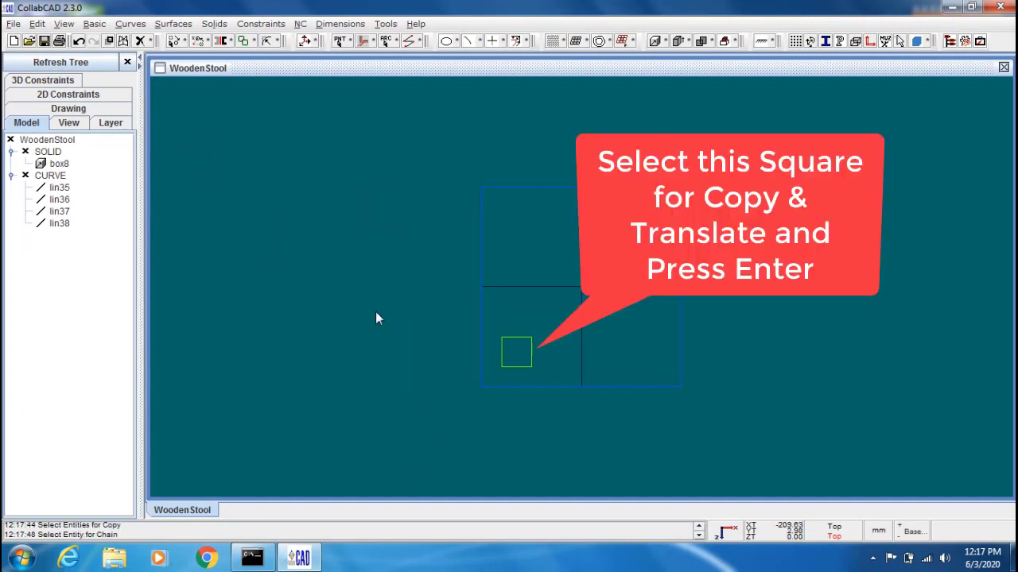
left_click(509, 372)
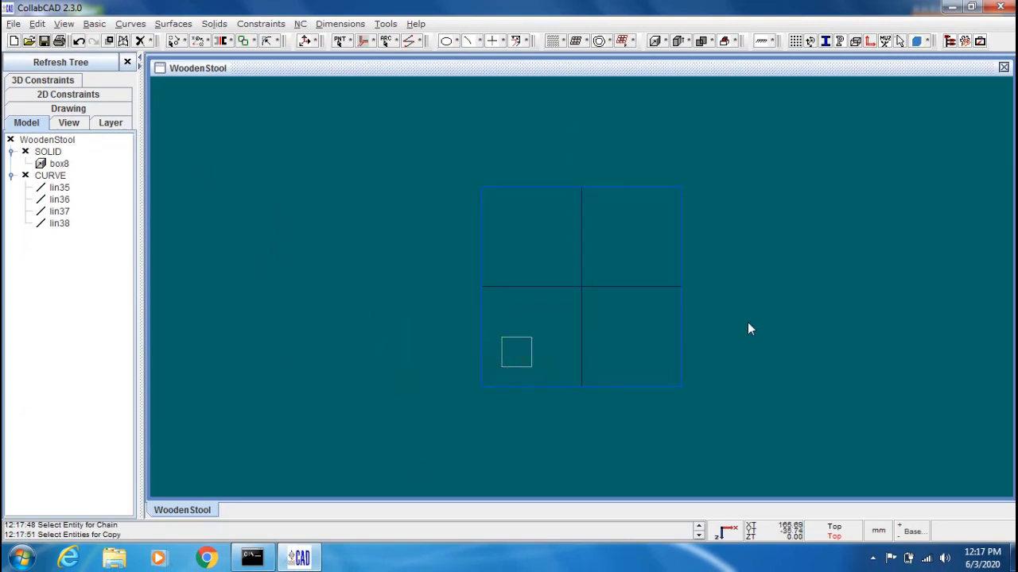
middle_click(748, 324)
- Place one copy of the square at an offset of XT -30, YT -30, ZT -300 and finish the command
double_click(973, 344)
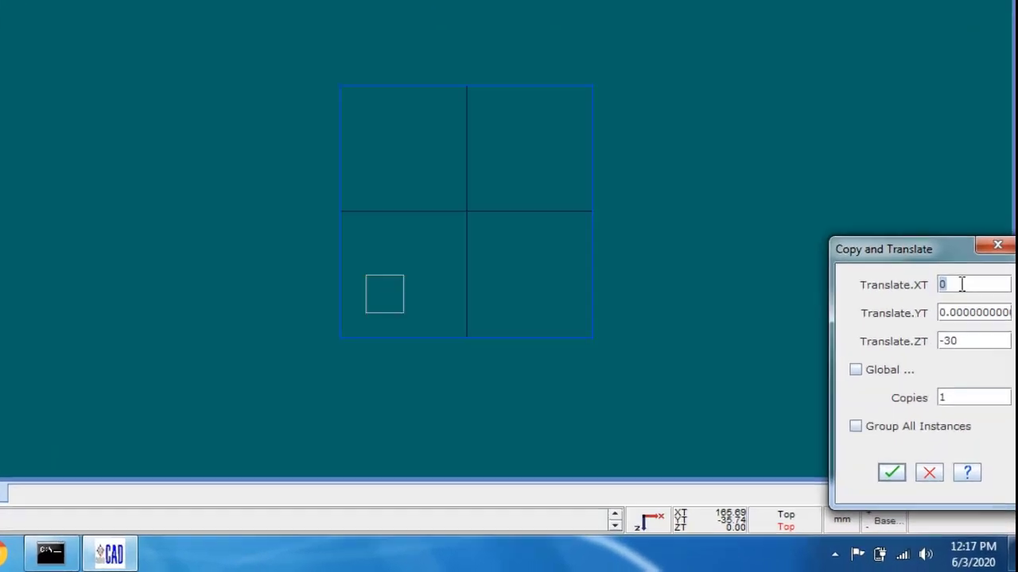
type("-30")
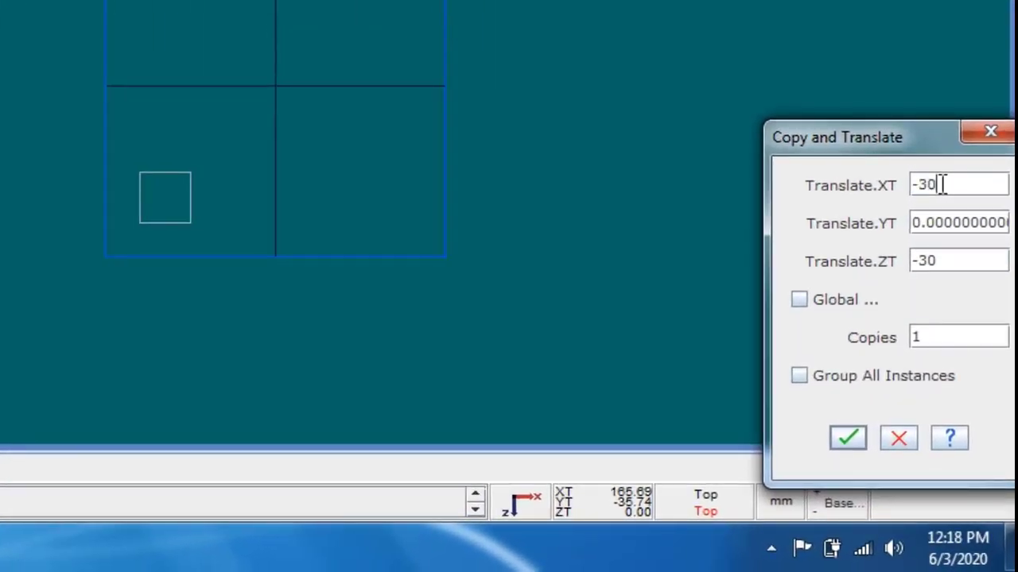
key("Tab")
type("-")
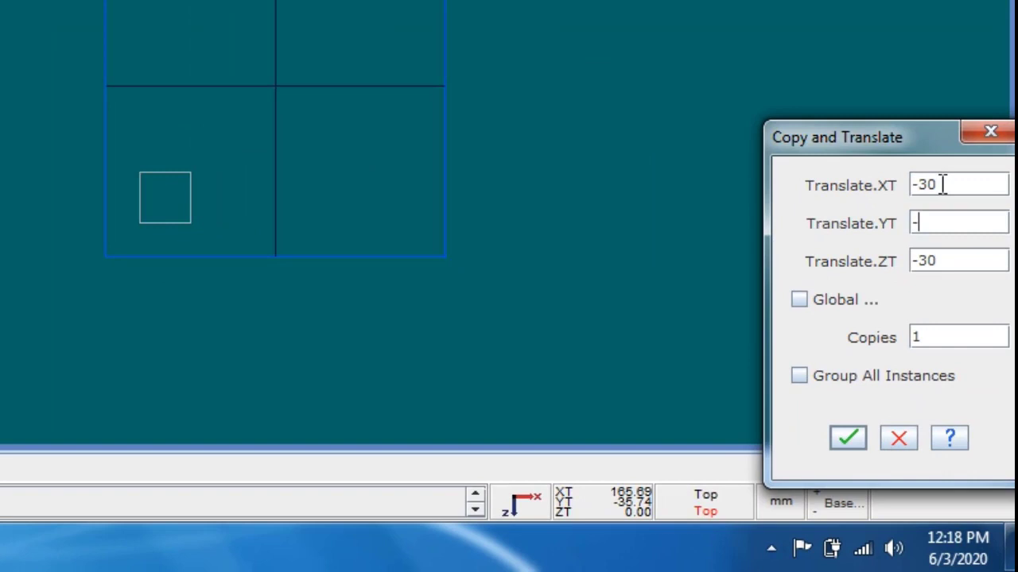
type("30")
key("Tab")
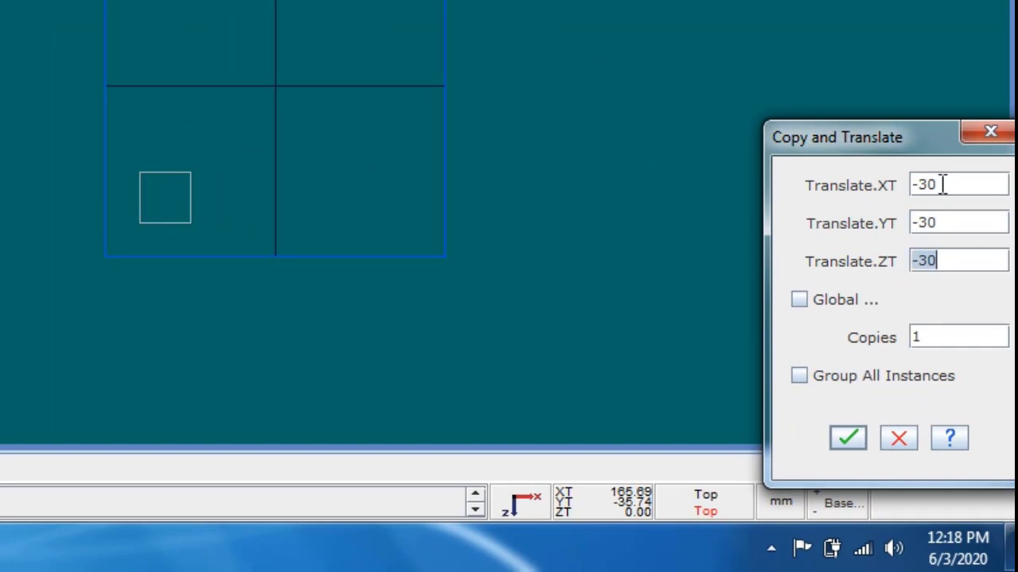
type("-30")
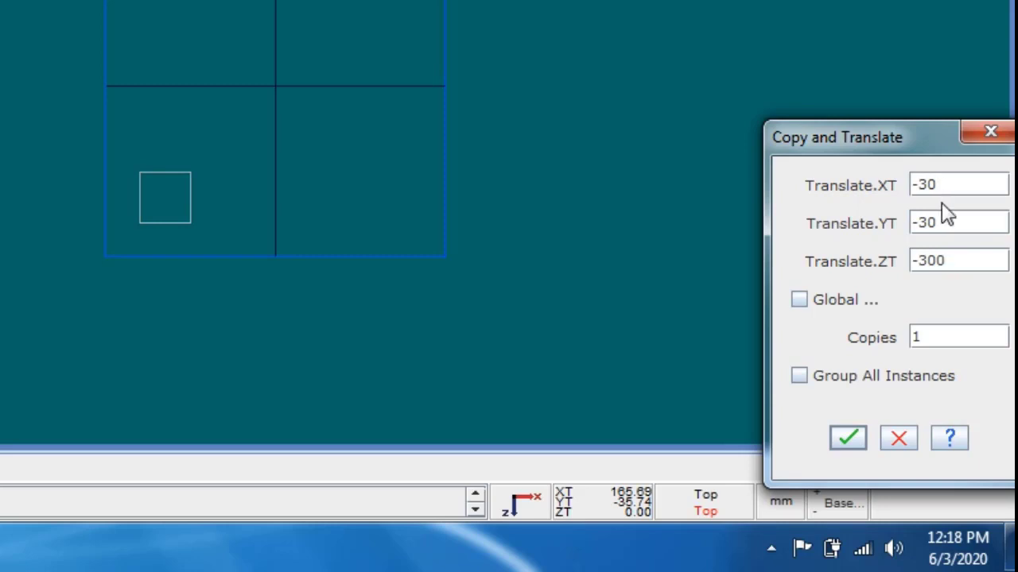
left_click(848, 439)
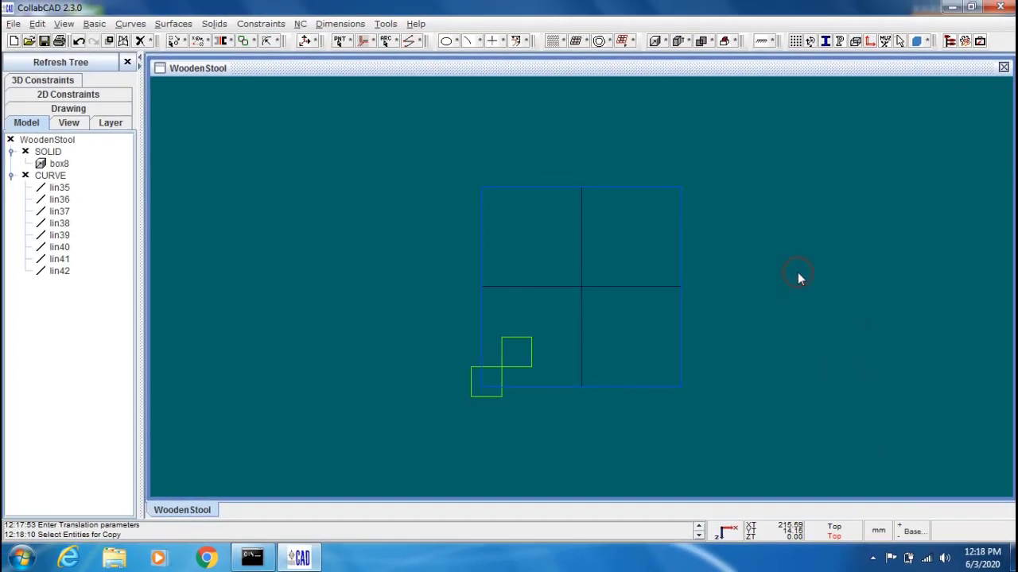
right_click(798, 274)
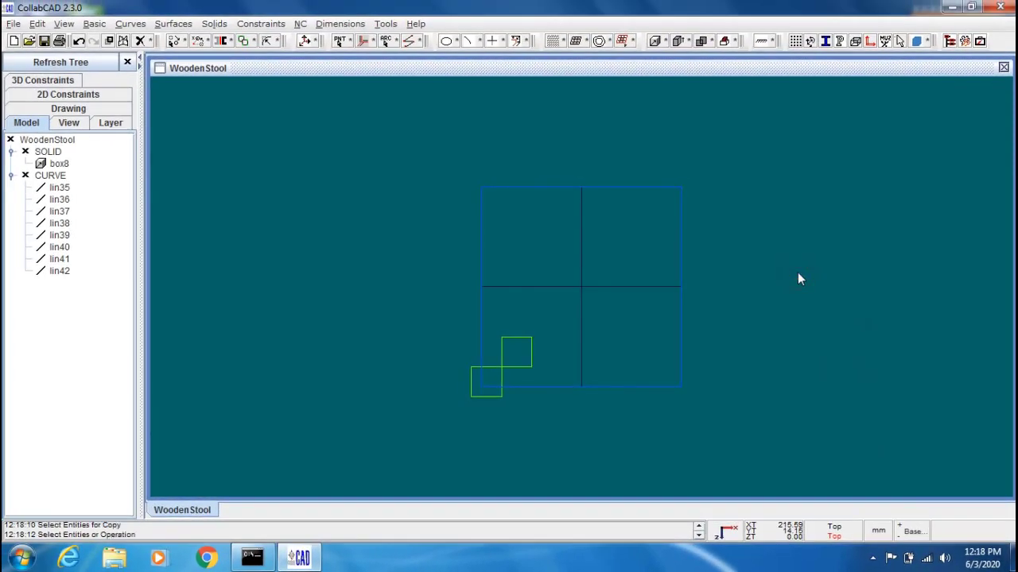
- Start a solid loft from curves and chain-select the square beneath the seat as the first cross-section
key("ctrl")
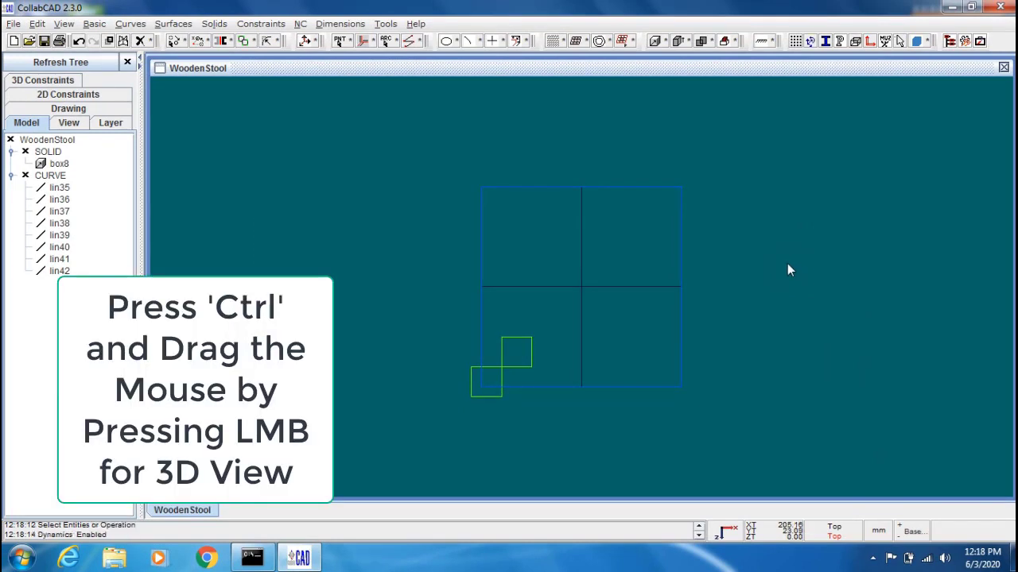
left_click_drag(788, 265, 779, 285, "ctrl")
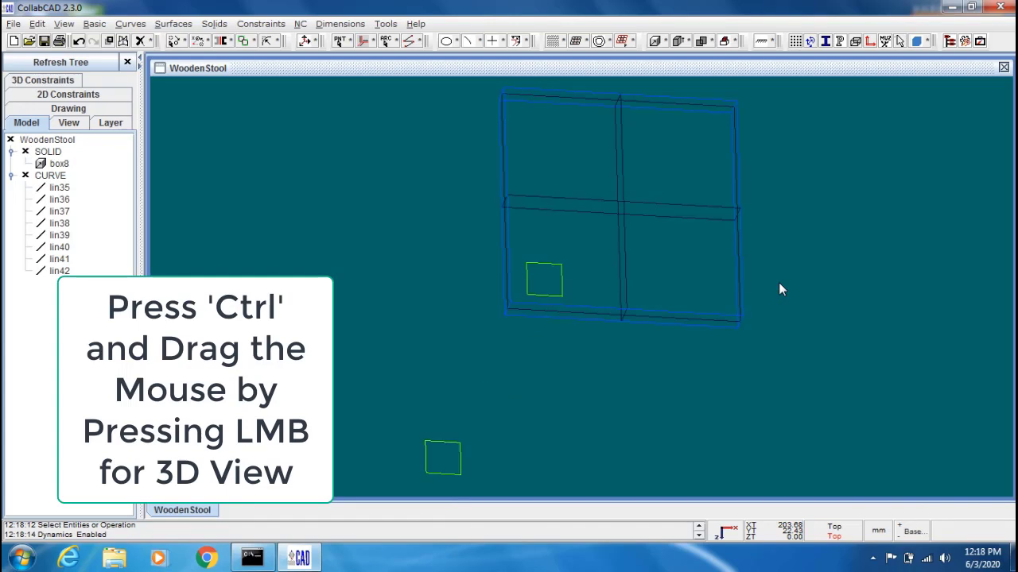
key("ctrl")
left_click_drag(779, 284, 807, 267, "ctrl")
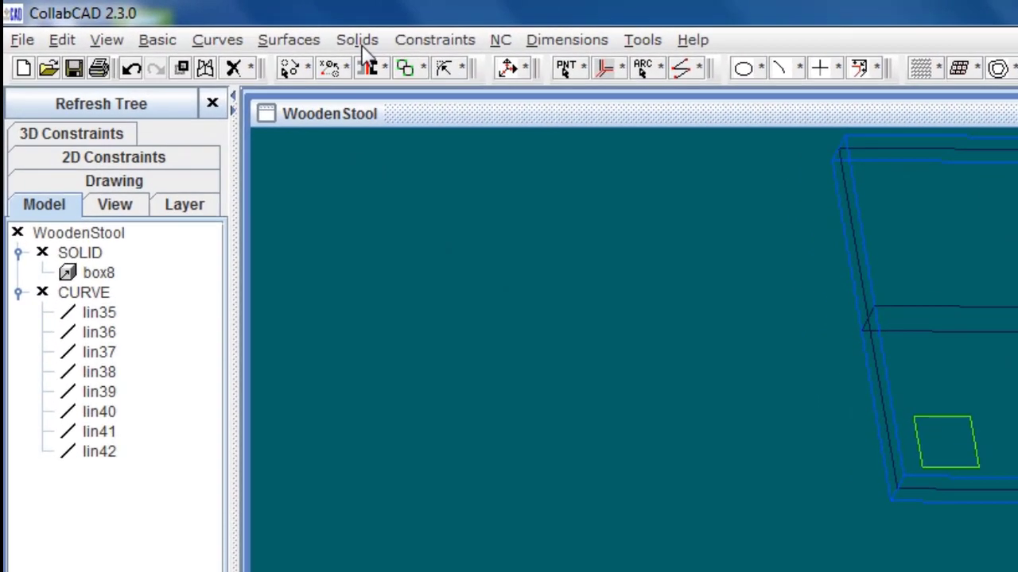
left_click(215, 24)
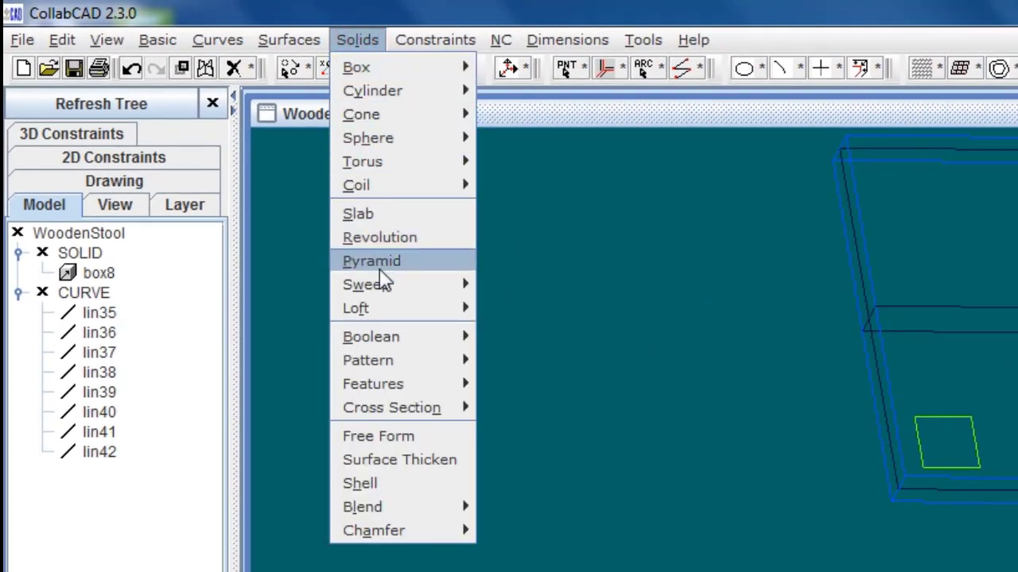
mouse_move(396, 311)
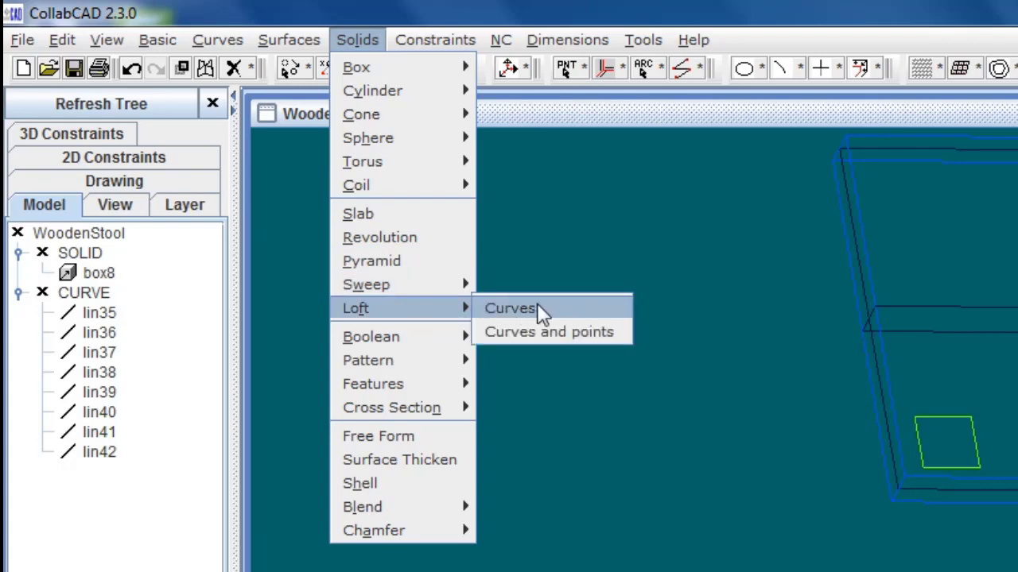
left_click(574, 310)
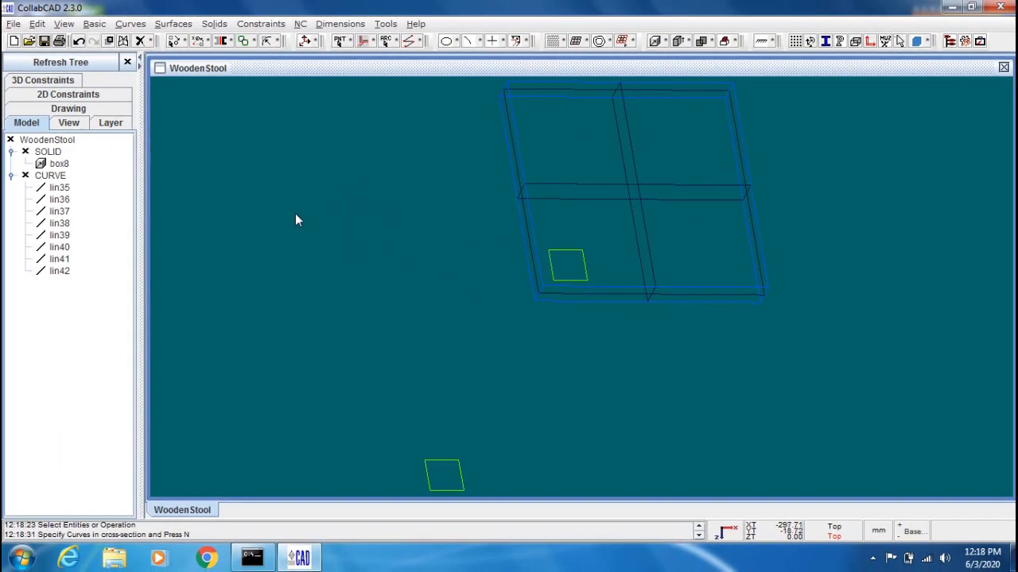
right_click(497, 356)
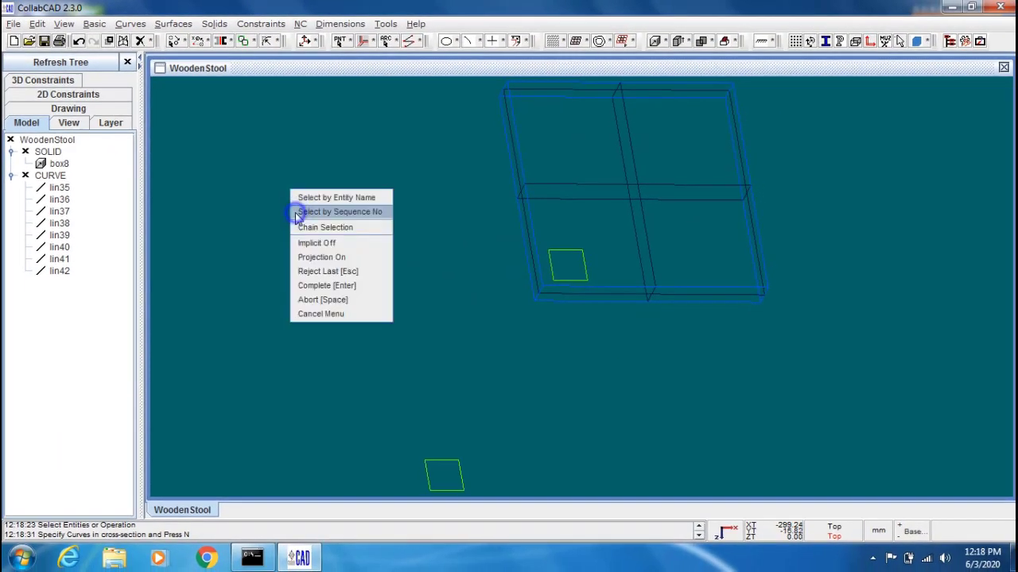
left_click(372, 228)
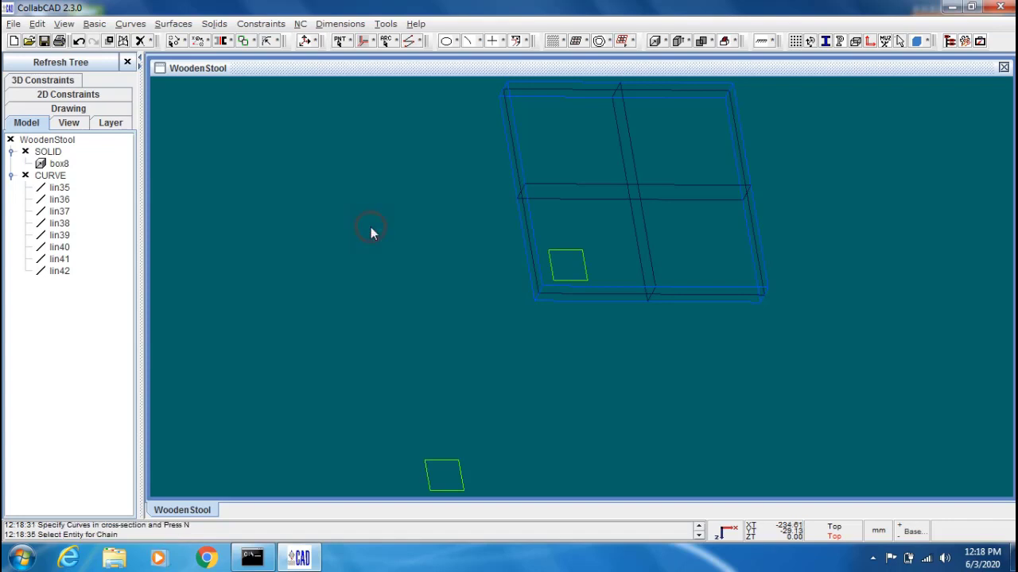
left_click(583, 259)
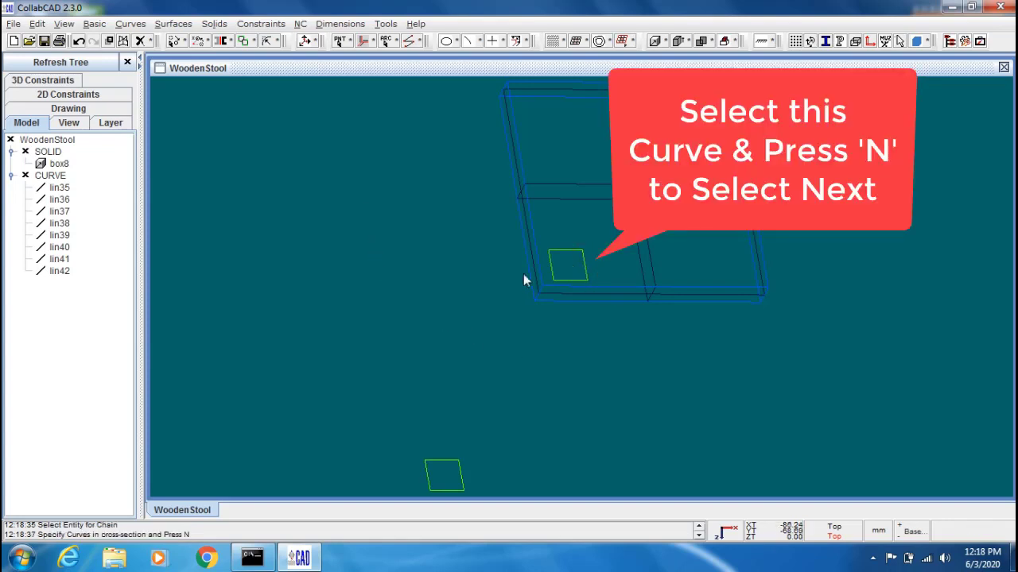
key("n")
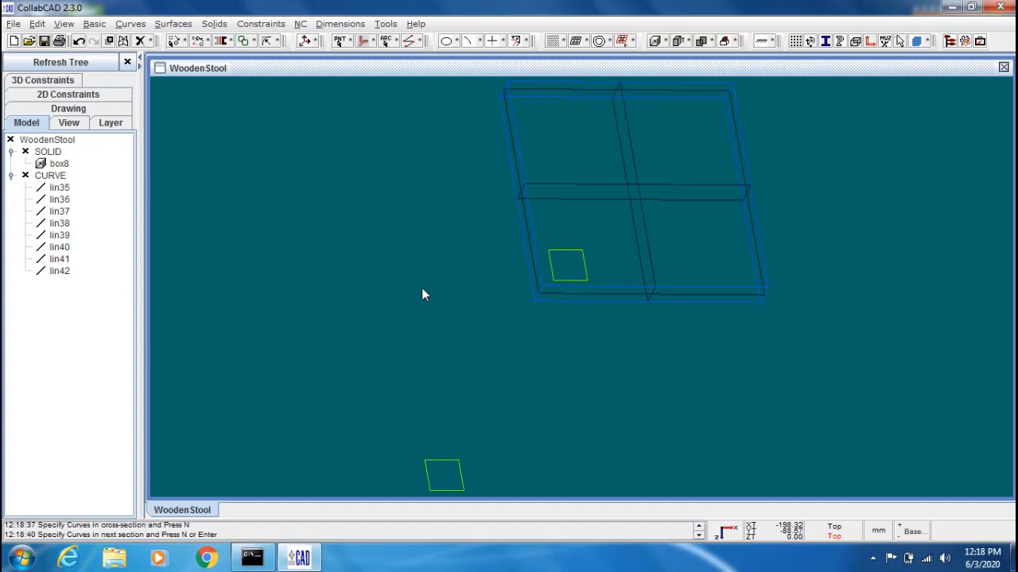
- Chain-select the lower offset square as the next section and create the leg as a Ruled lofted solid
right_click(279, 264)
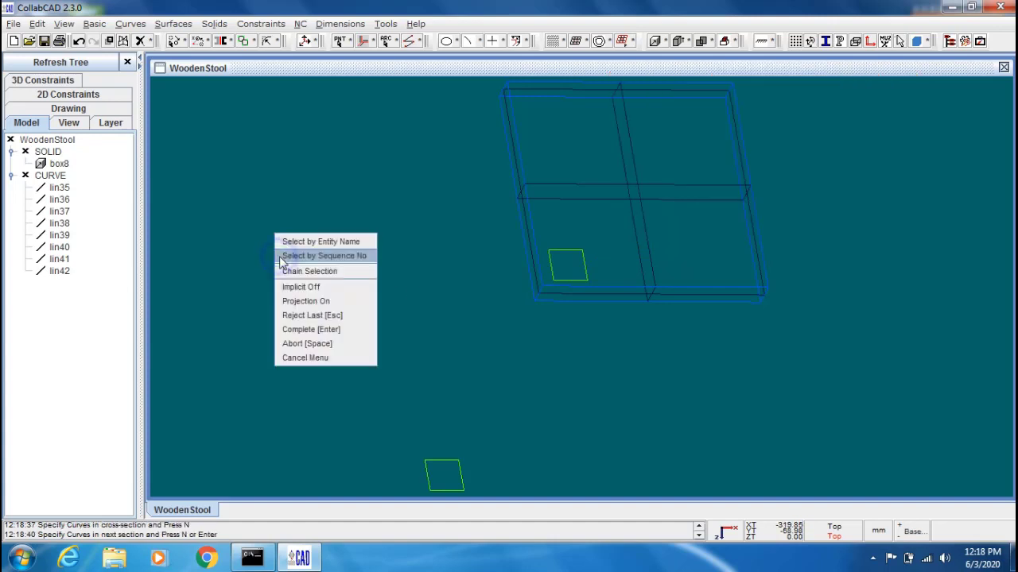
left_click(357, 275)
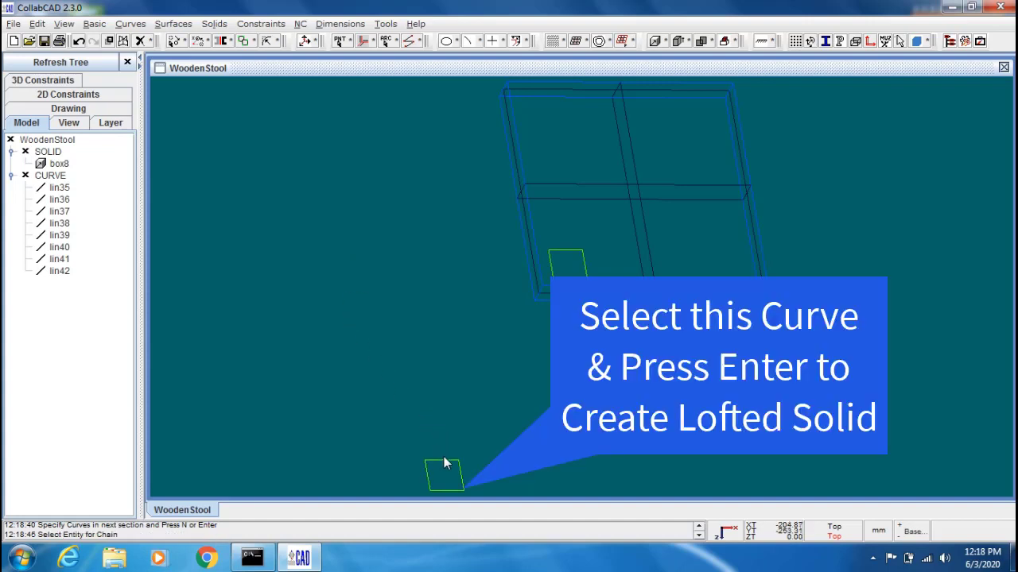
left_click(446, 469)
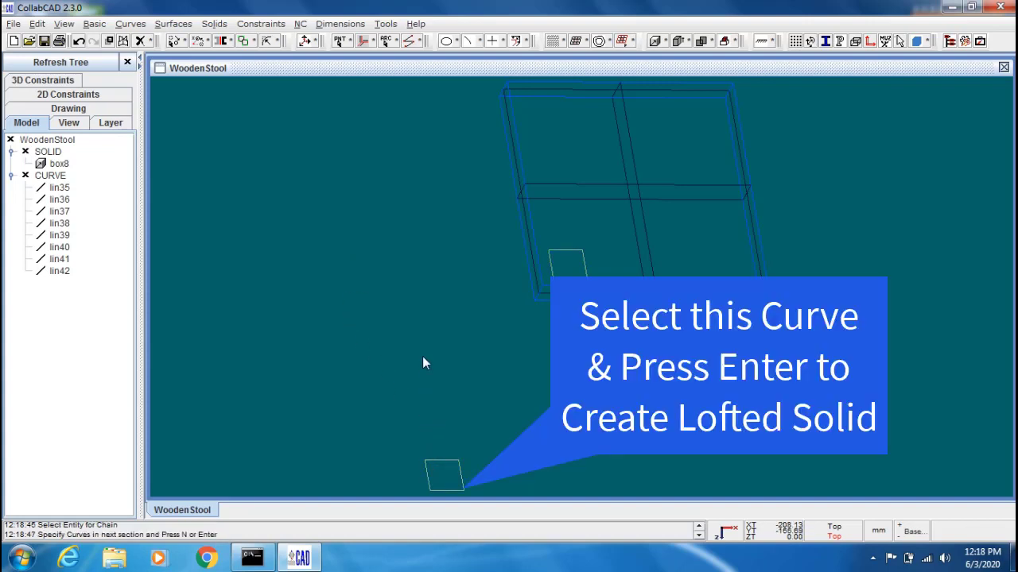
key("Return")
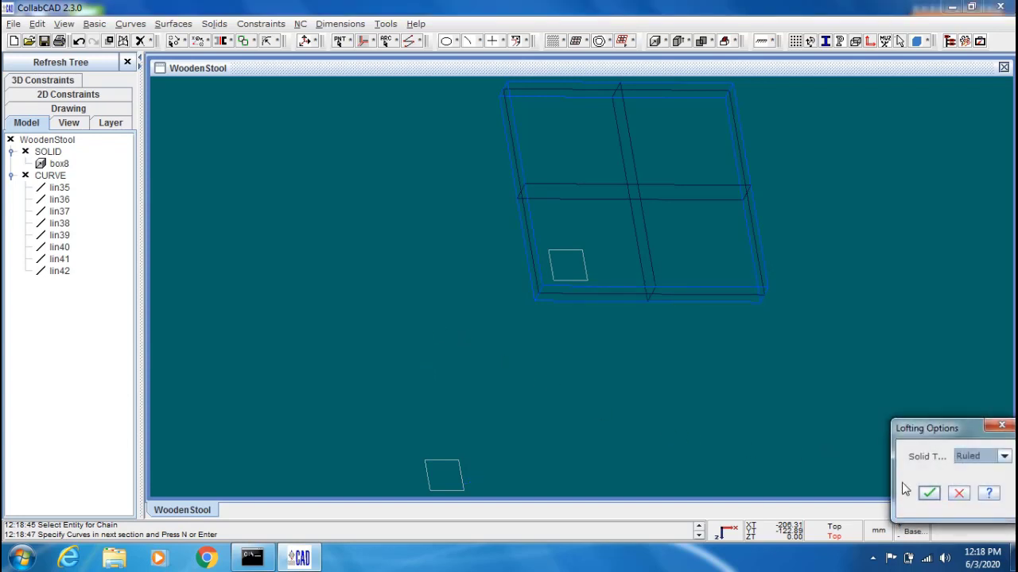
left_click(930, 494)
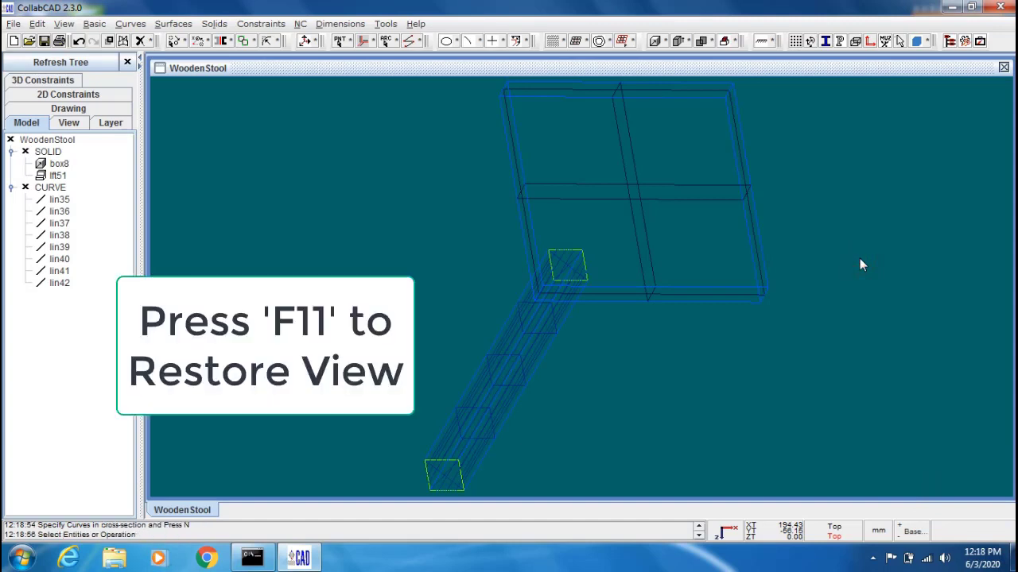
- Start a Copy & Rotate about the Local Z Axis with the lofted leg as the entity to copy
key("F11")
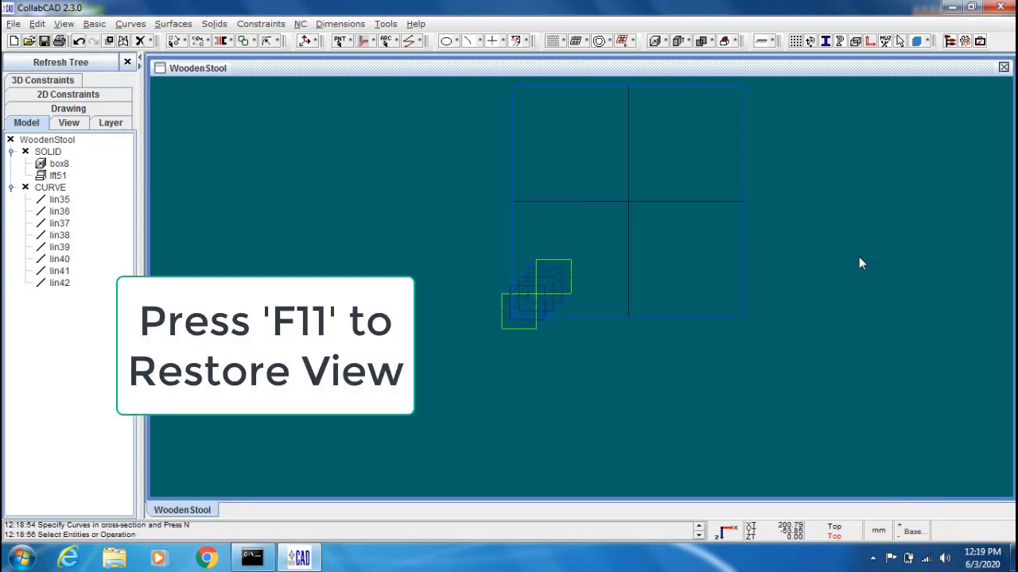
double_click(875, 252)
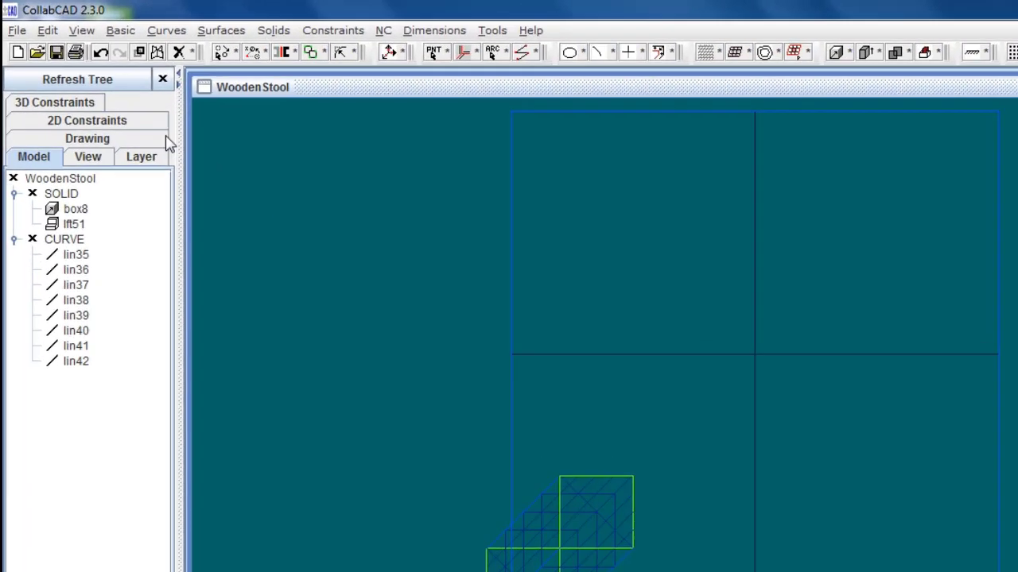
left_click(46, 30)
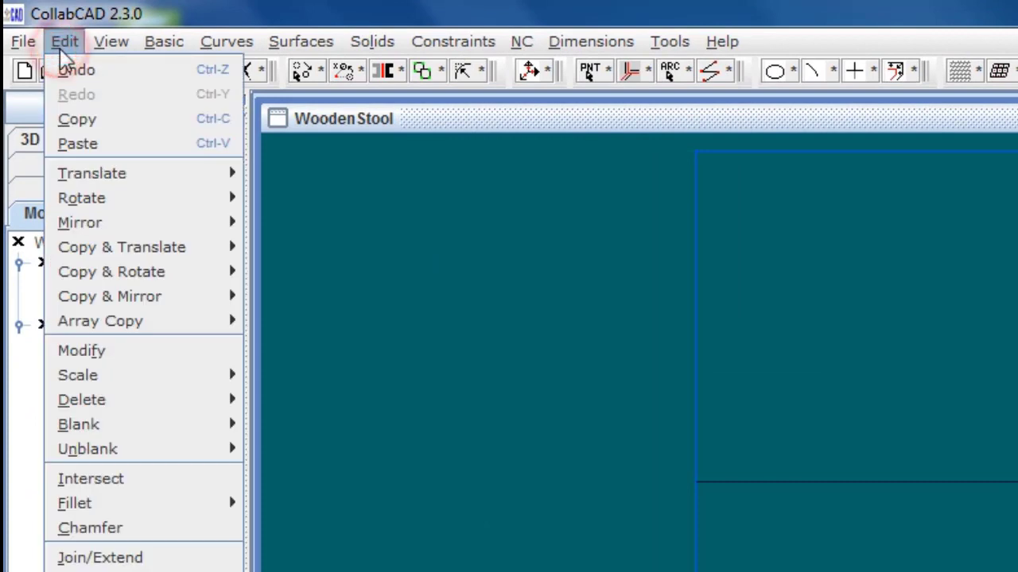
mouse_move(170, 279)
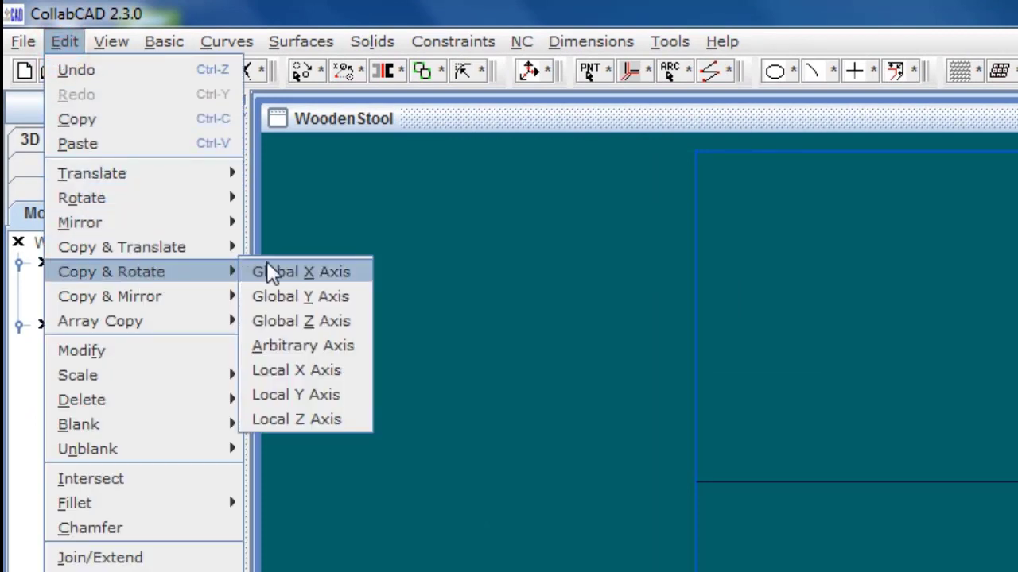
left_click(338, 419)
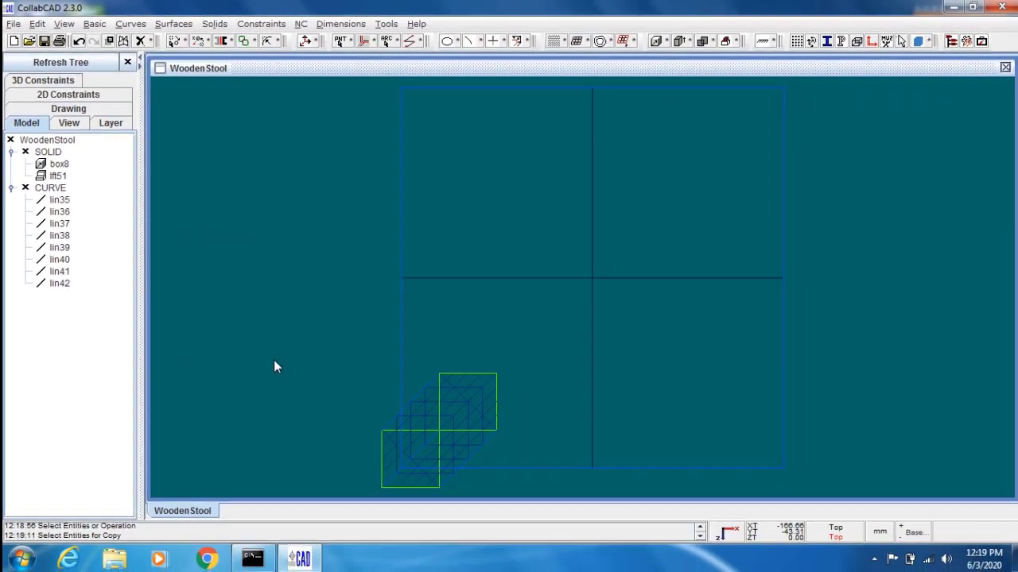
left_click(412, 402)
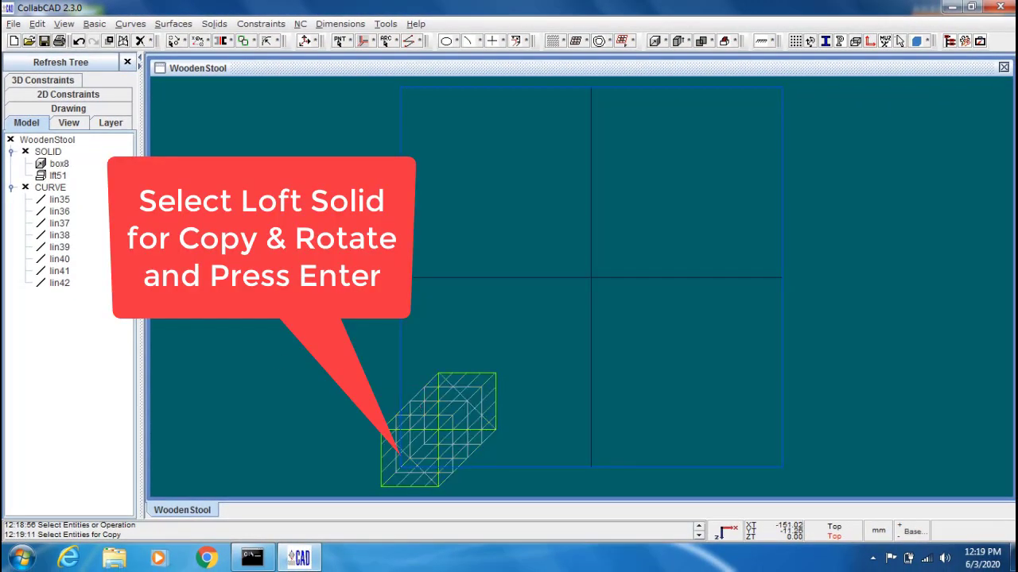
key("Return")
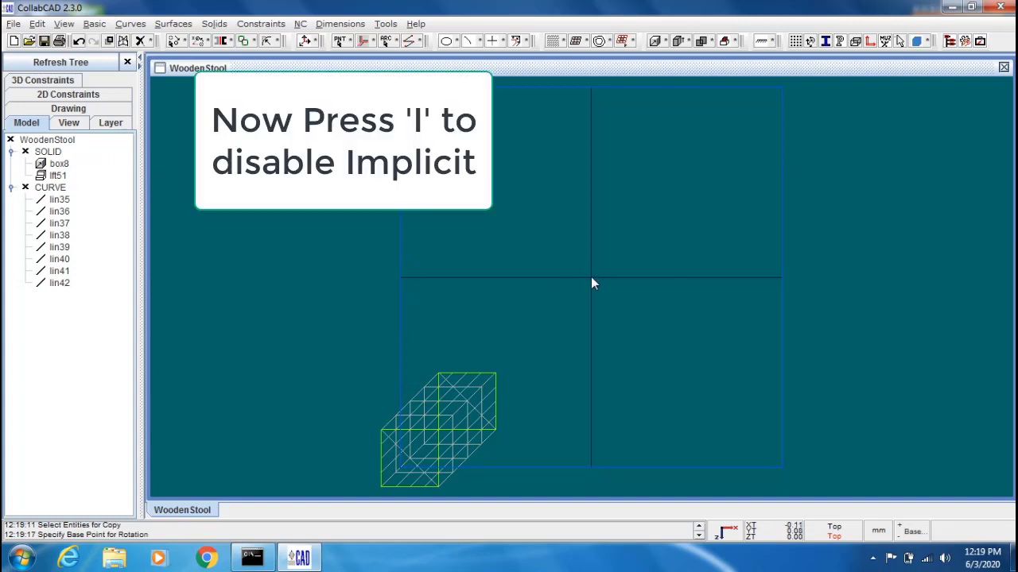
- Turn implicit selection off and make 3 copies of the leg at a 90 degree angle around the Workspace Origin
key("i")
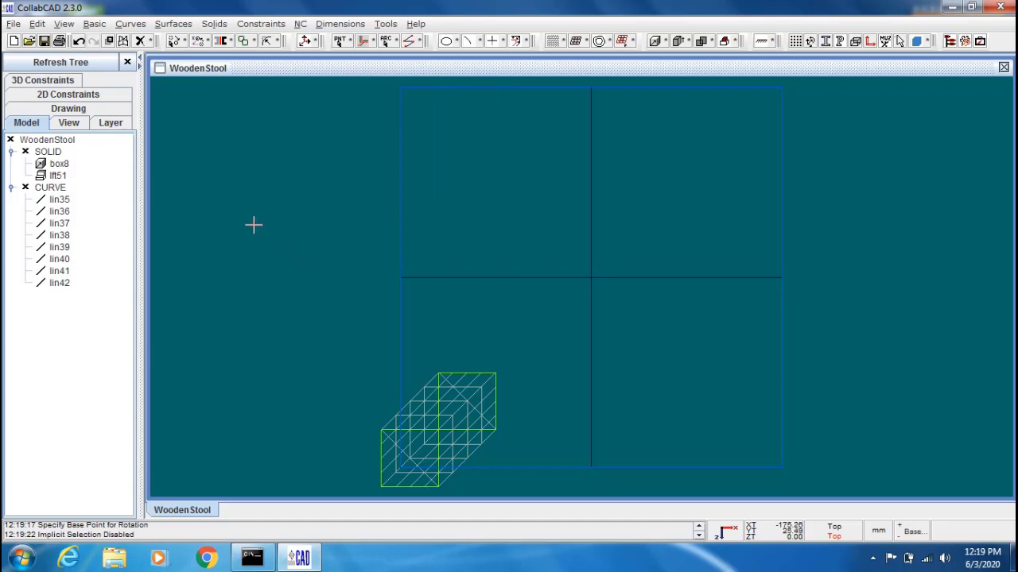
right_click(241, 185)
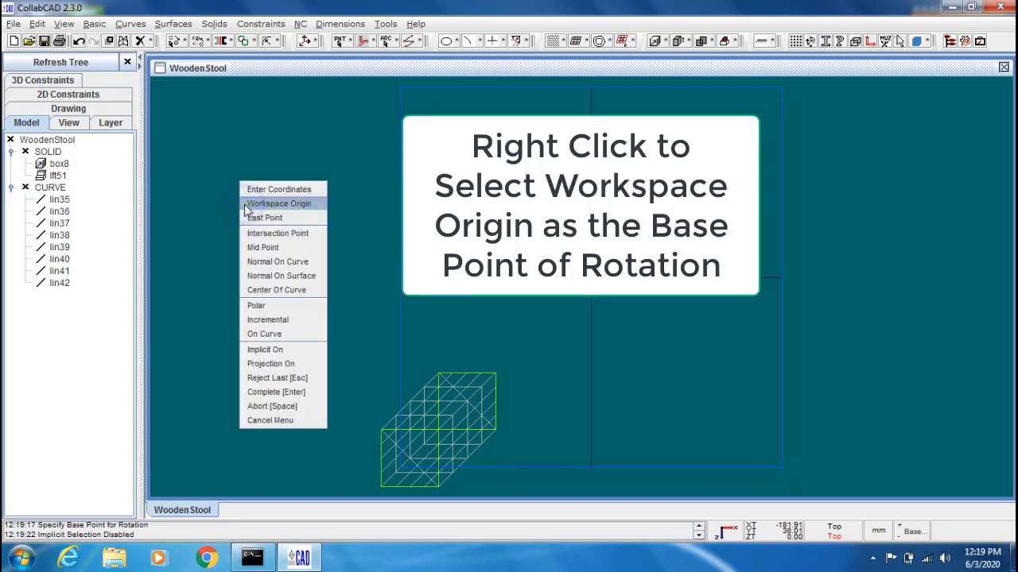
left_click(299, 205)
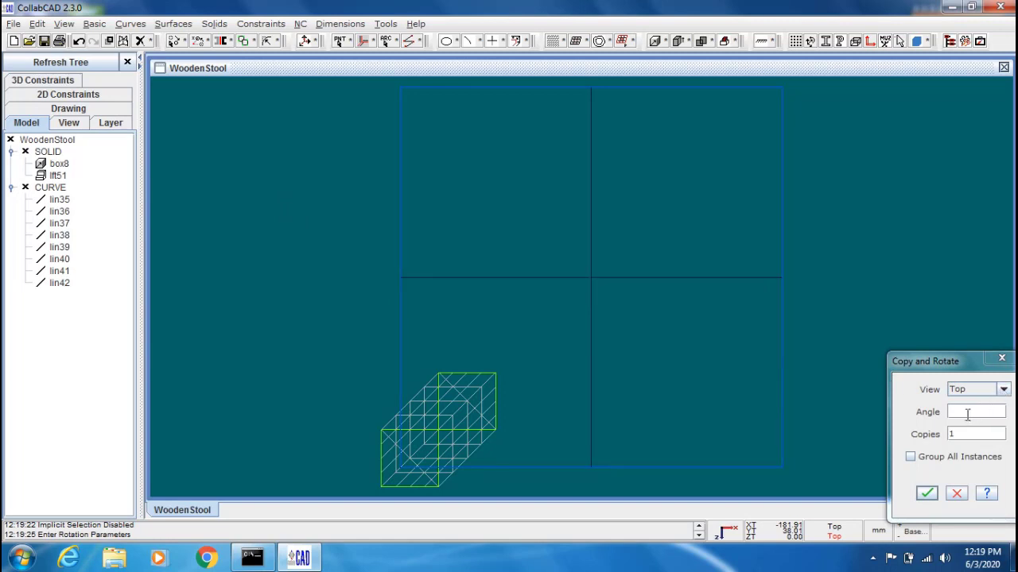
left_click(967, 412)
type("9")
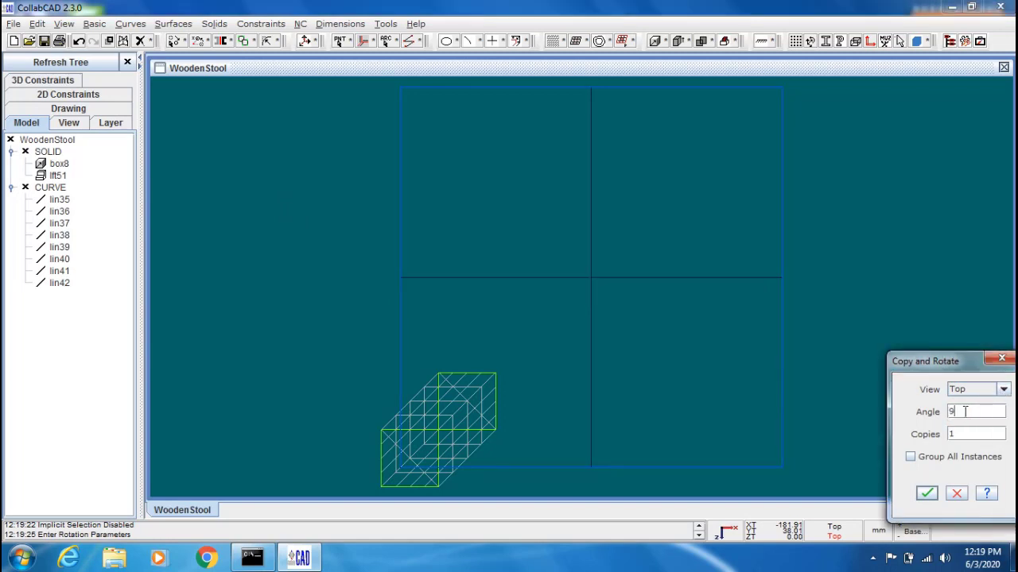
type("0")
double_click(972, 433)
type("3")
left_click(926, 493)
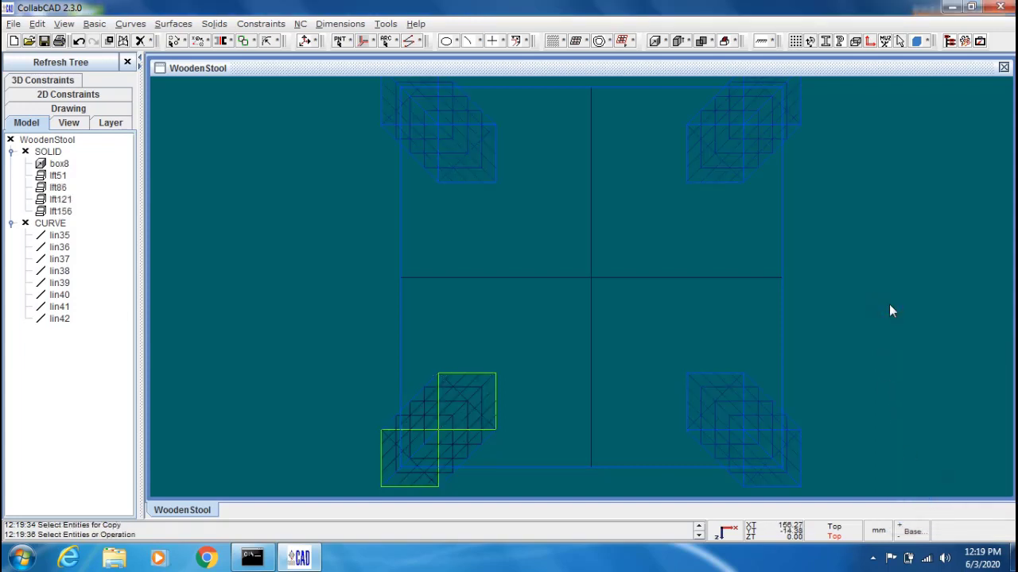
- Blank all curves by entity type, leaving the stool's seat and leg solids displayed
key("ctrl+f")
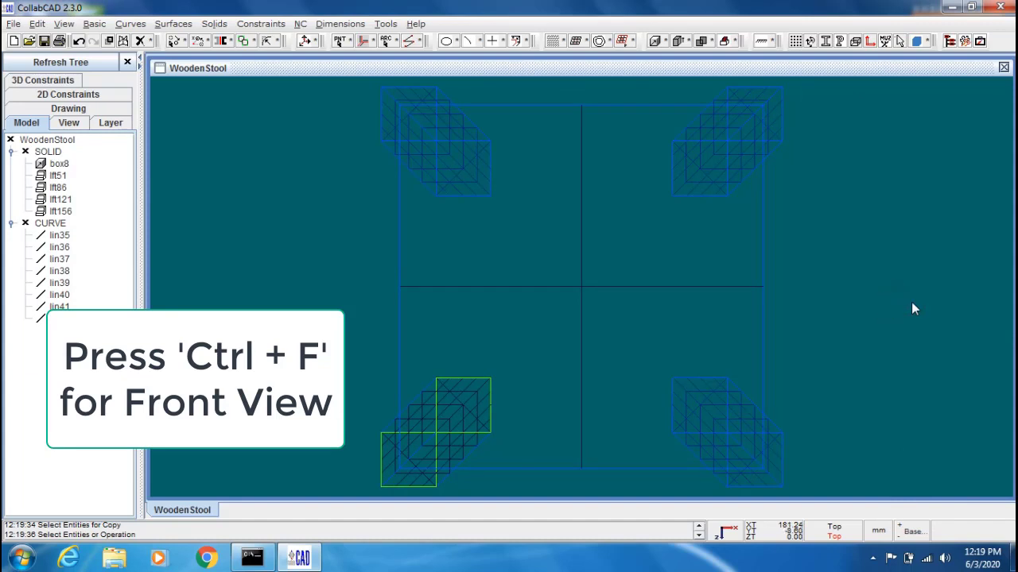
key("ctrl+f")
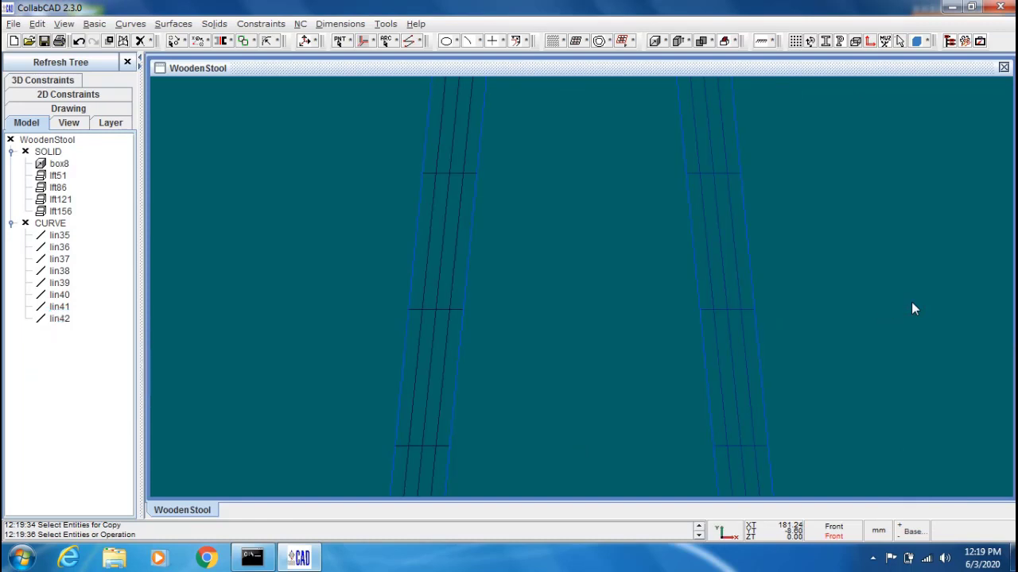
key("ctrl+a")
key("ctrl+h")
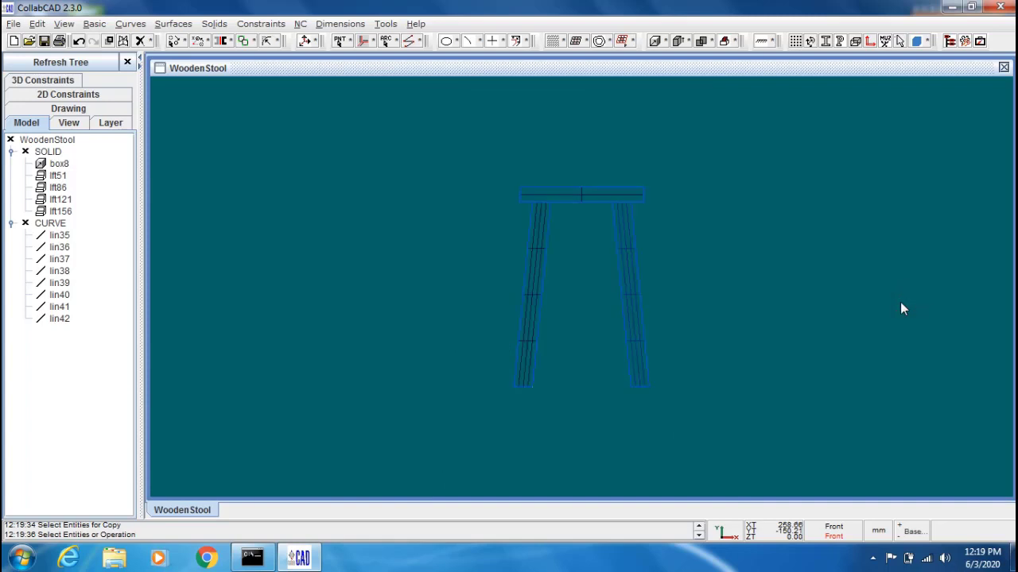
middle_click_drag(720, 271, 748, 256)
left_click(747, 256)
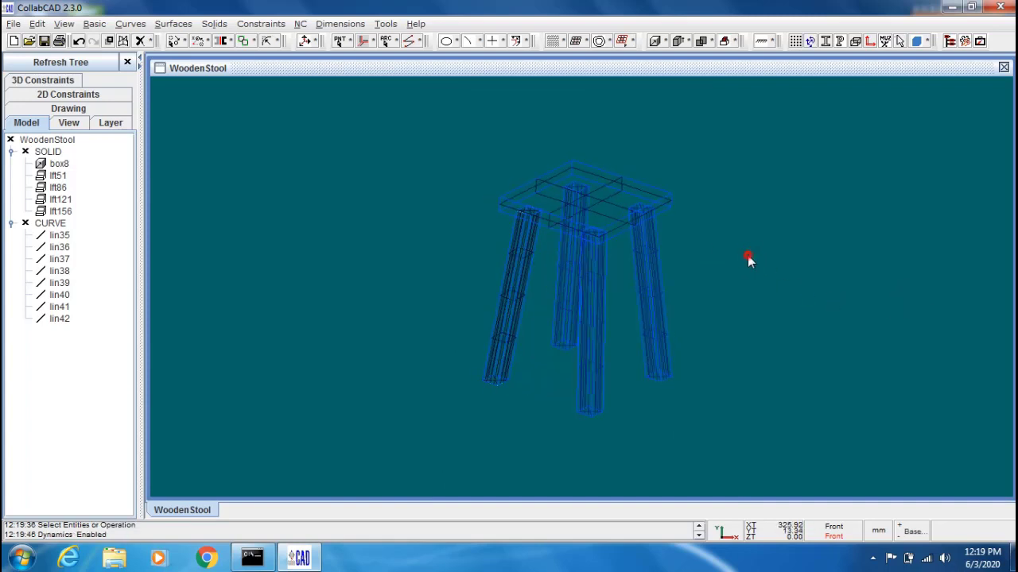
left_click(40, 27)
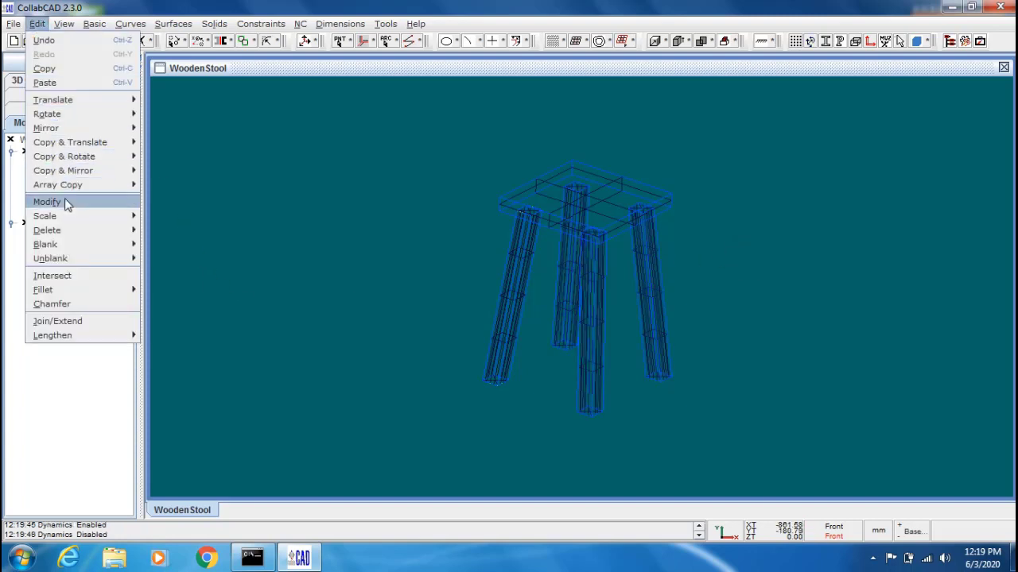
mouse_move(95, 243)
left_click(165, 273)
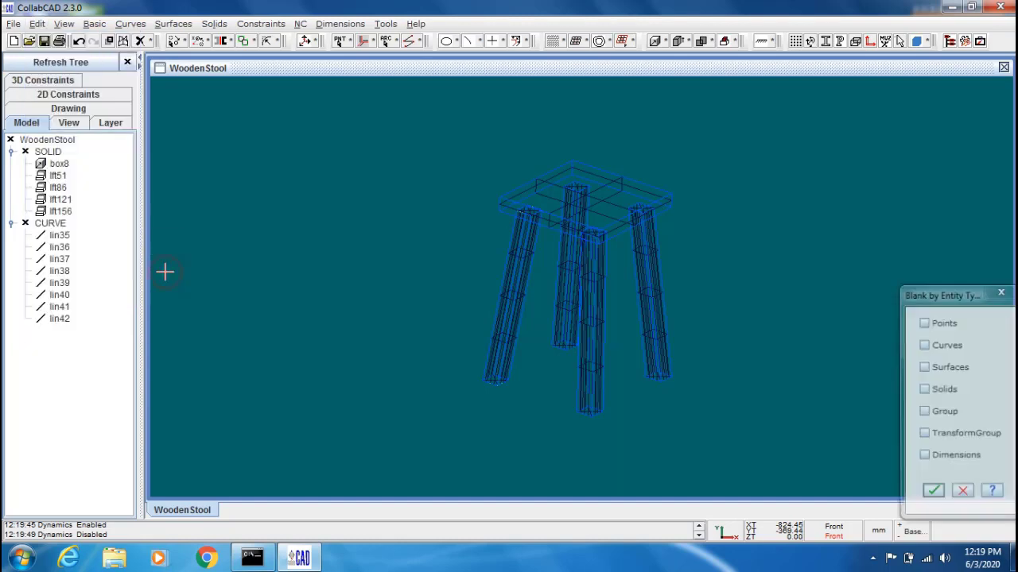
left_click(923, 344)
left_click(930, 493)
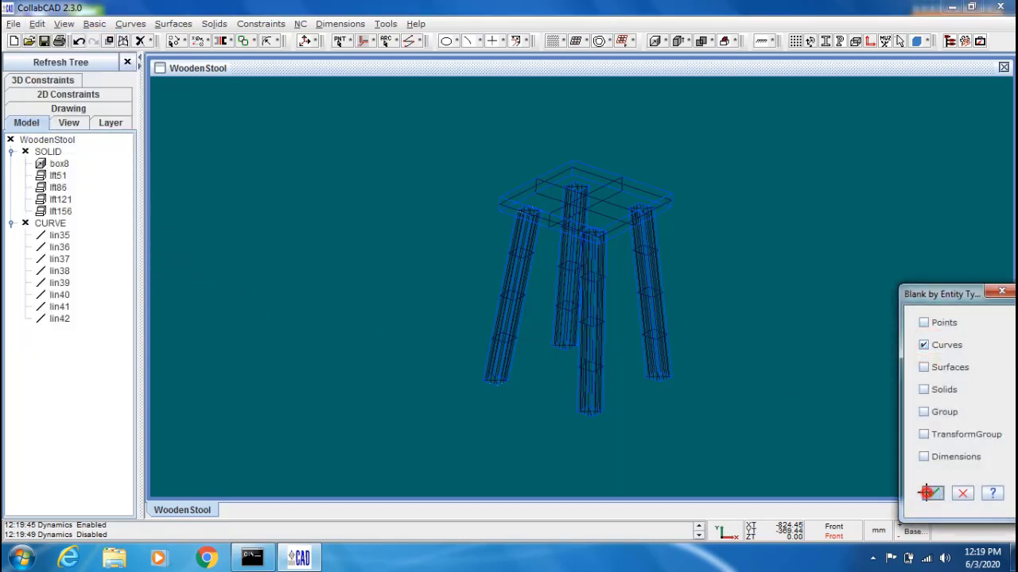
left_click(996, 291)
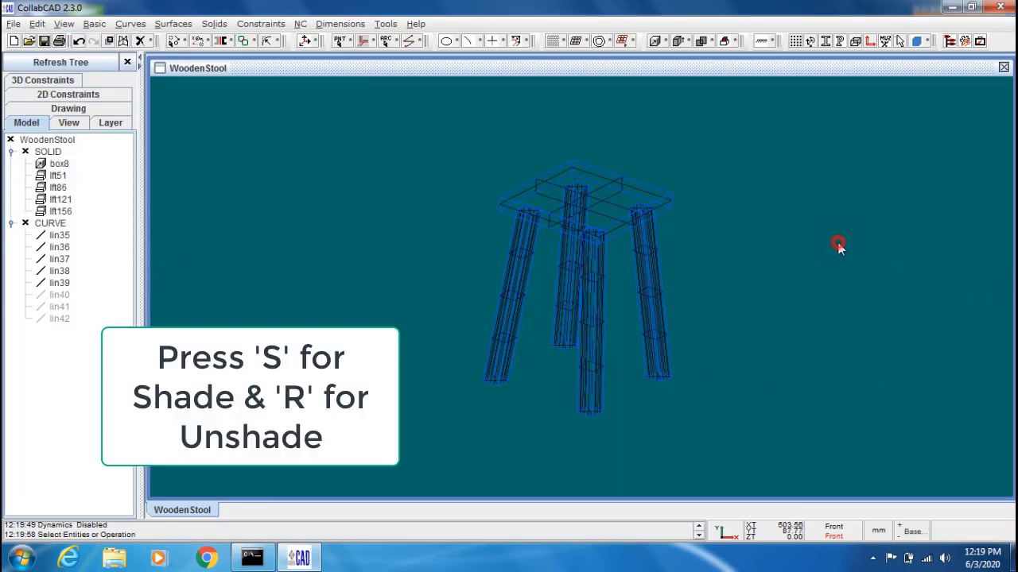
- Shade the stool solids, inspect them from another angle, and return them to the unshaded wireframe display
key("s")
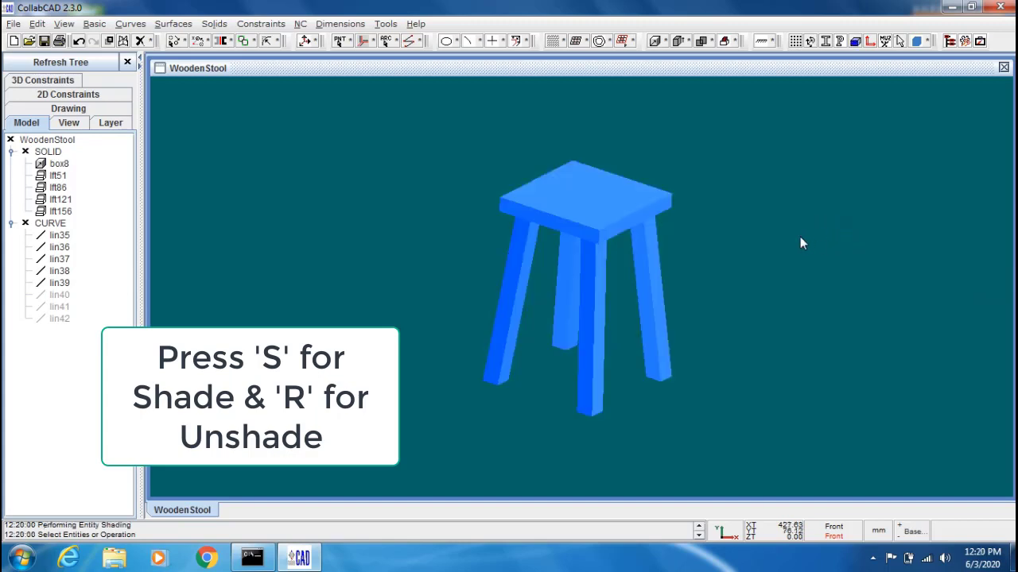
mouse_move(800, 236)
left_mouse_down()
mouse_move(765, 231)
mouse_move(802, 260)
mouse_move(877, 249)
mouse_move(885, 278)
mouse_move(768, 265)
mouse_move(792, 281)
mouse_move(786, 262)
mouse_move(804, 268)
left_mouse_up()
key("s")
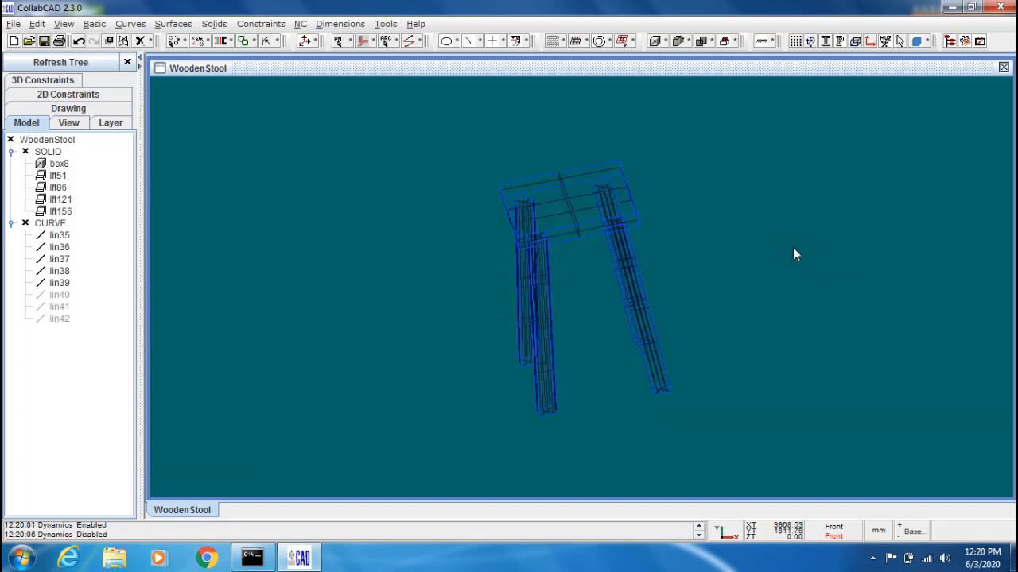
key("r")
- In the front view, start a line at an incremental point YT 40, ZT -15 from the middle of the left leg's bottom edge
key("f")
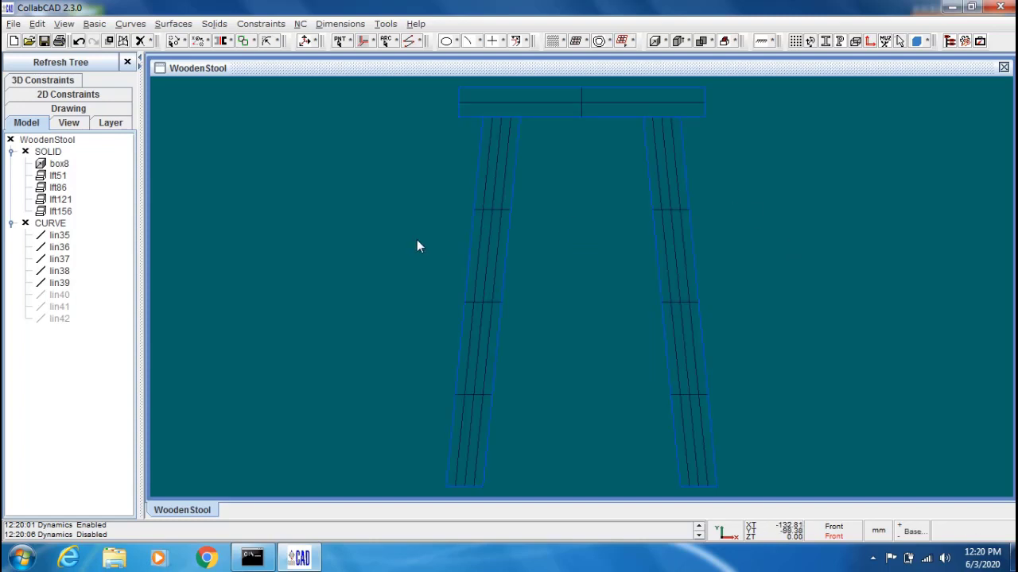
left_click(363, 41)
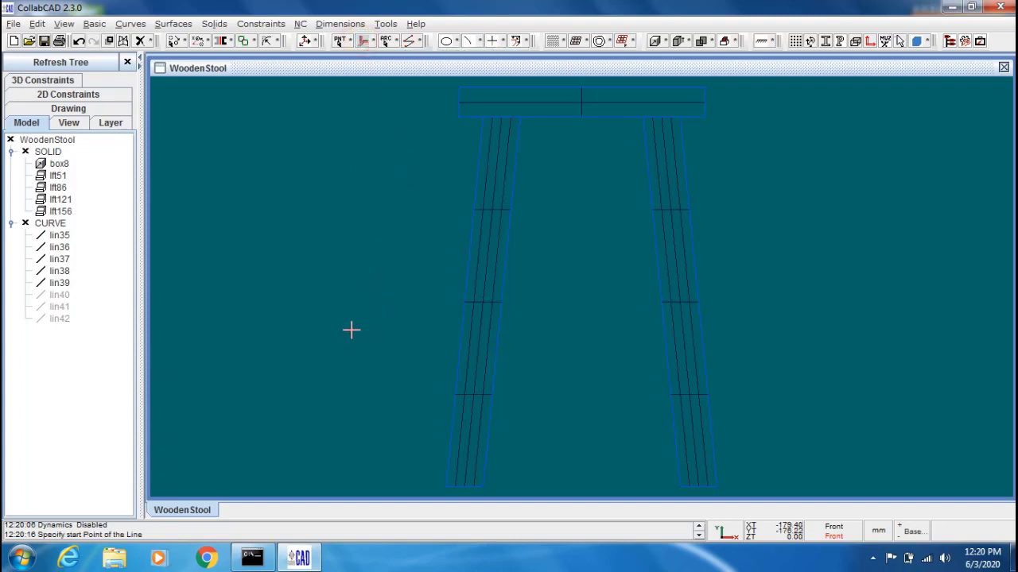
right_click(291, 270)
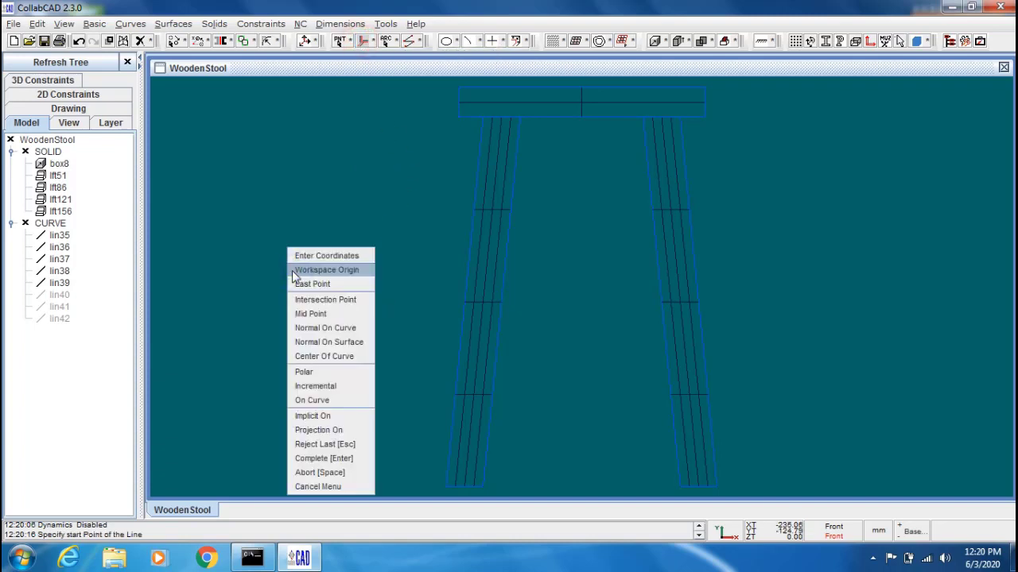
left_click(360, 388)
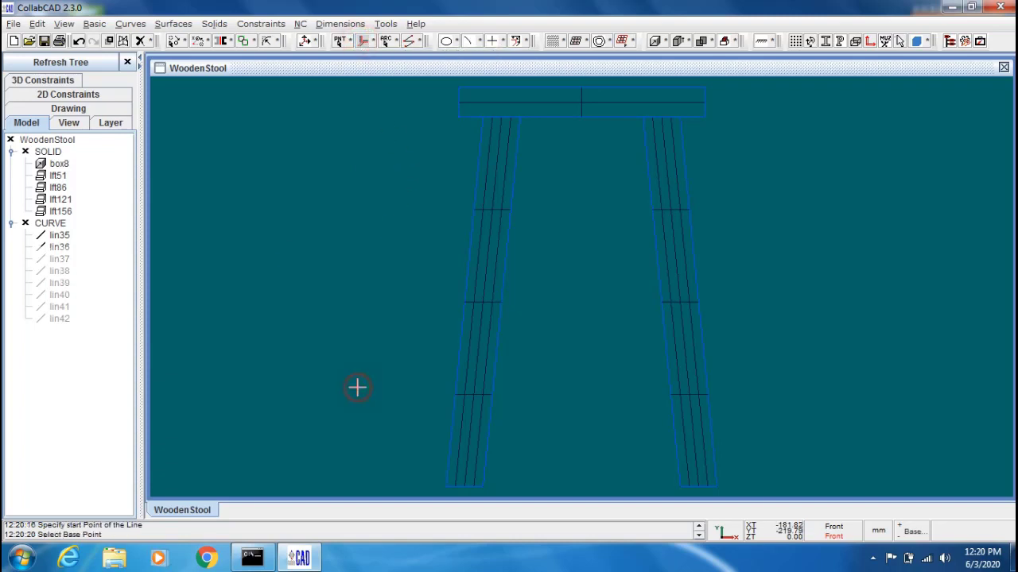
key("i")
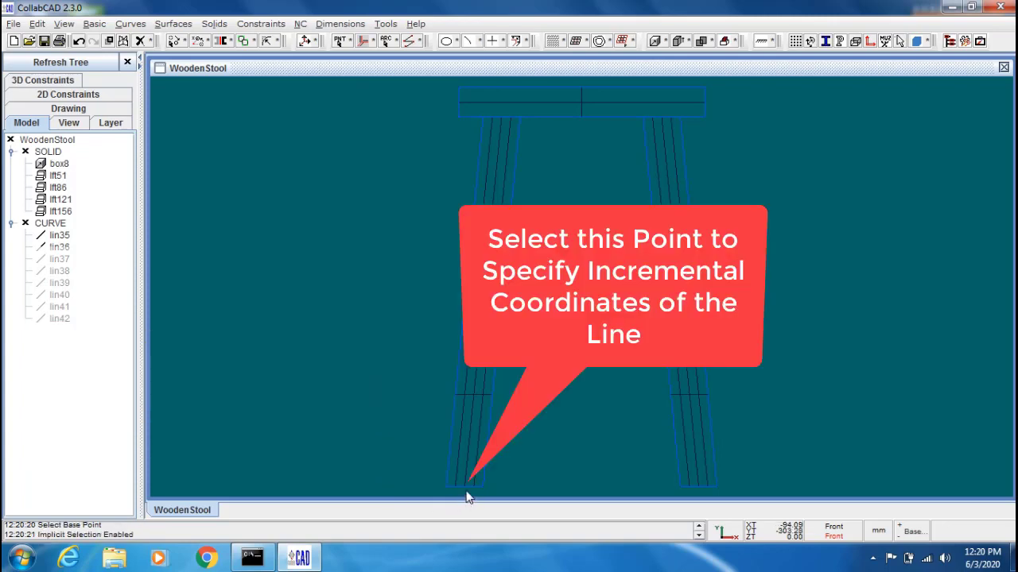
left_click(467, 488)
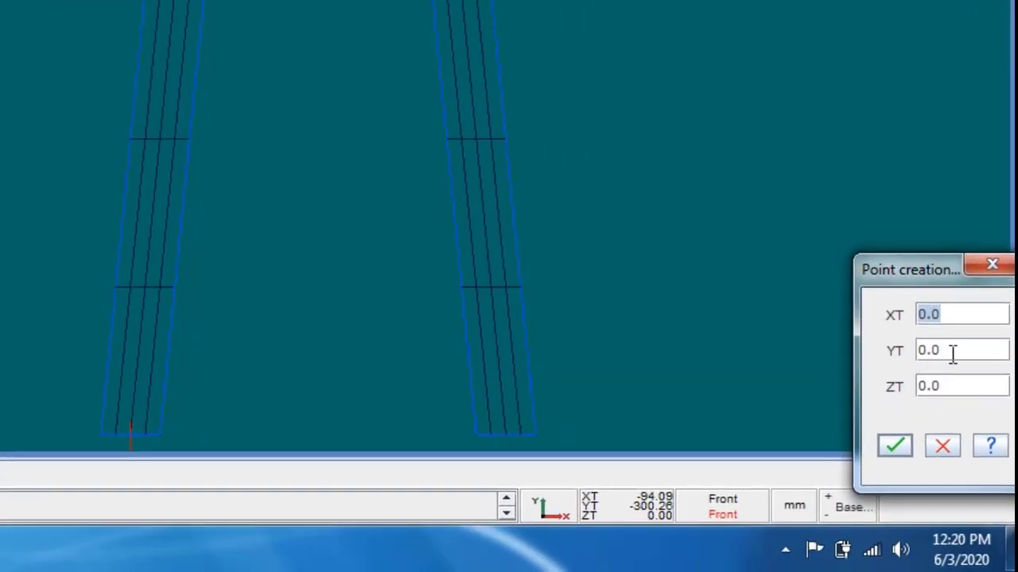
left_click(953, 352)
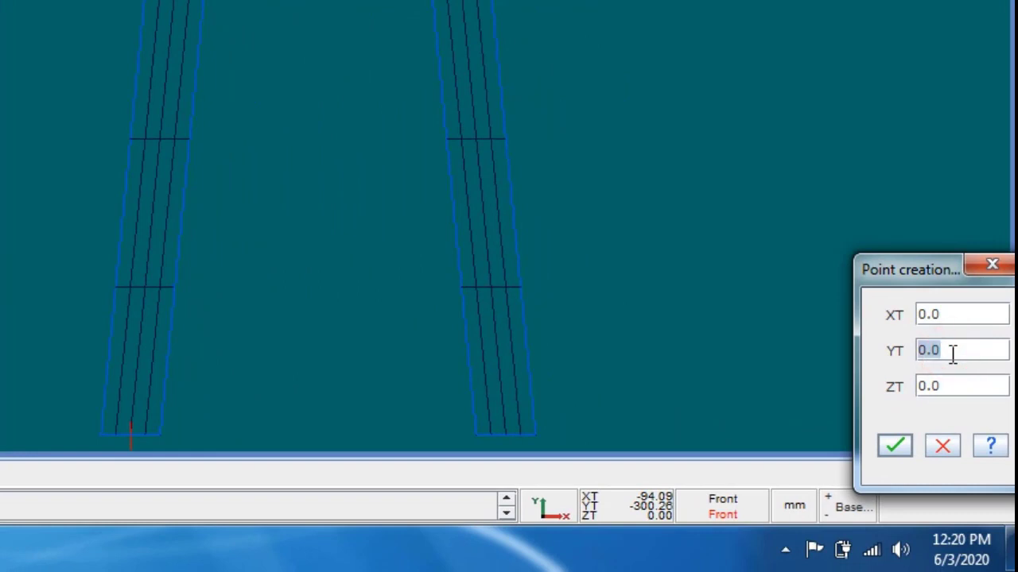
type("40")
left_click(950, 388)
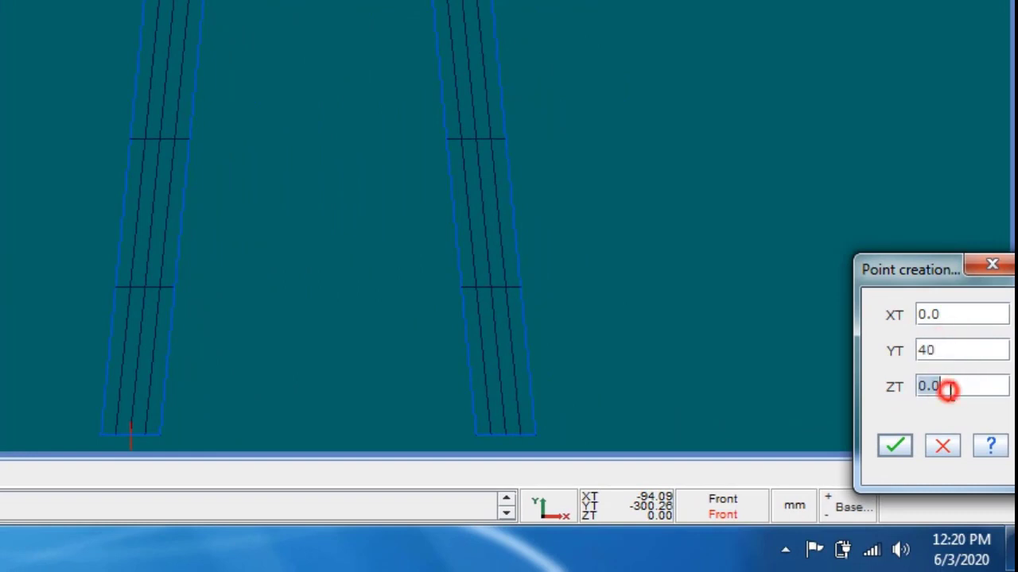
type("-15")
left_click(896, 447)
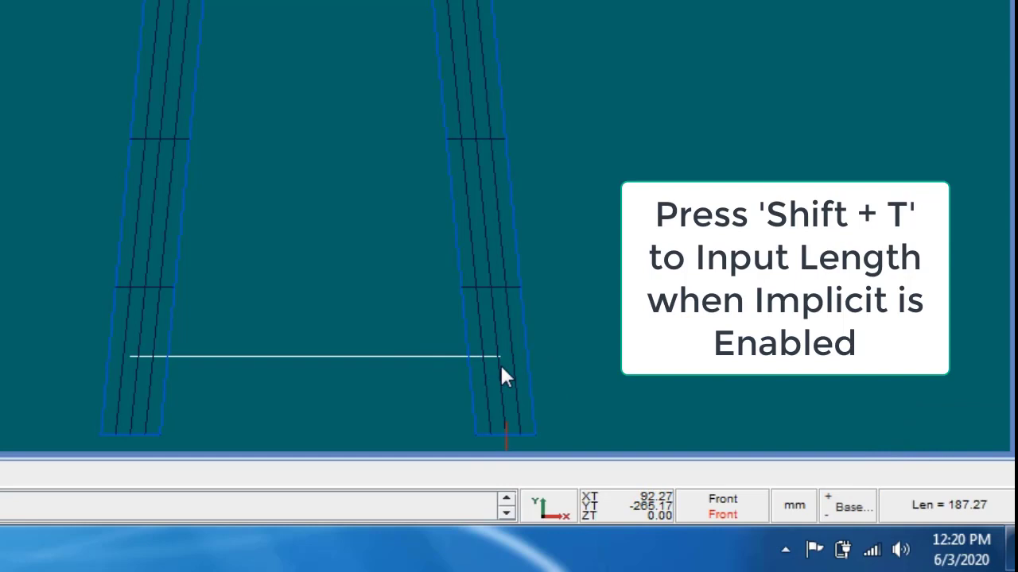
- Complete the horizontal line toward the right leg with a length of 190 mm and exit the Line command
key("shift+t")
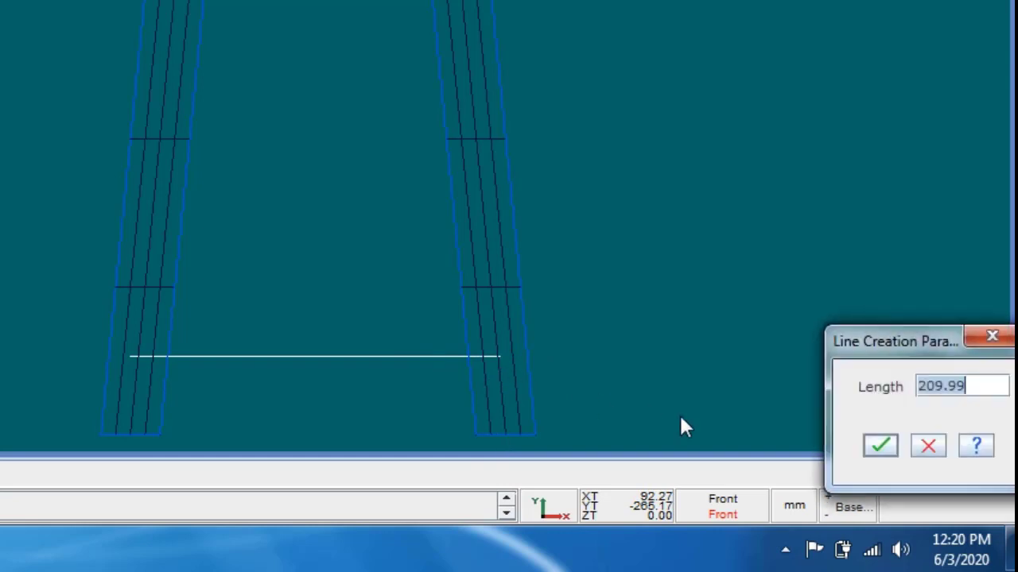
type("190")
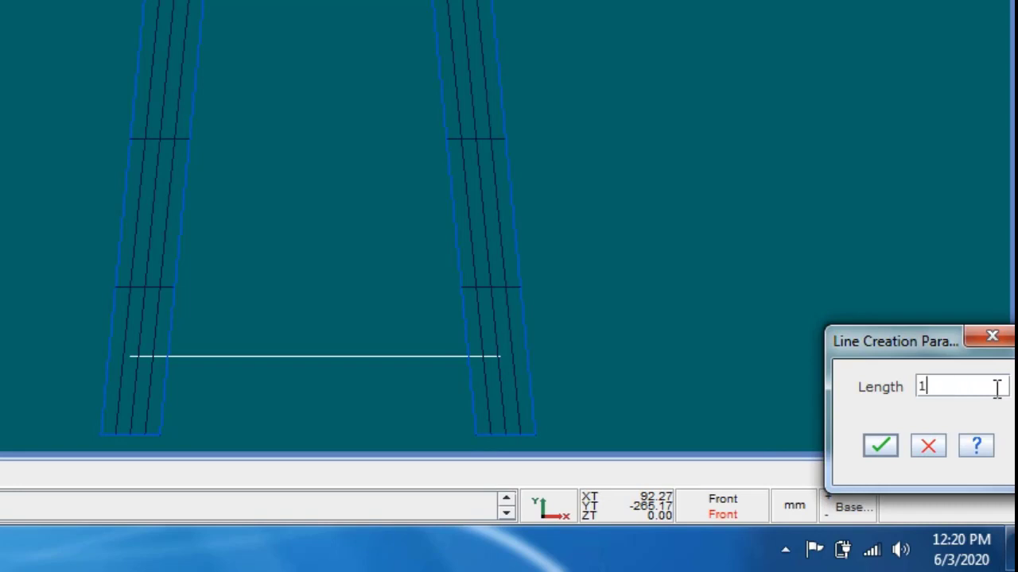
left_click(882, 445)
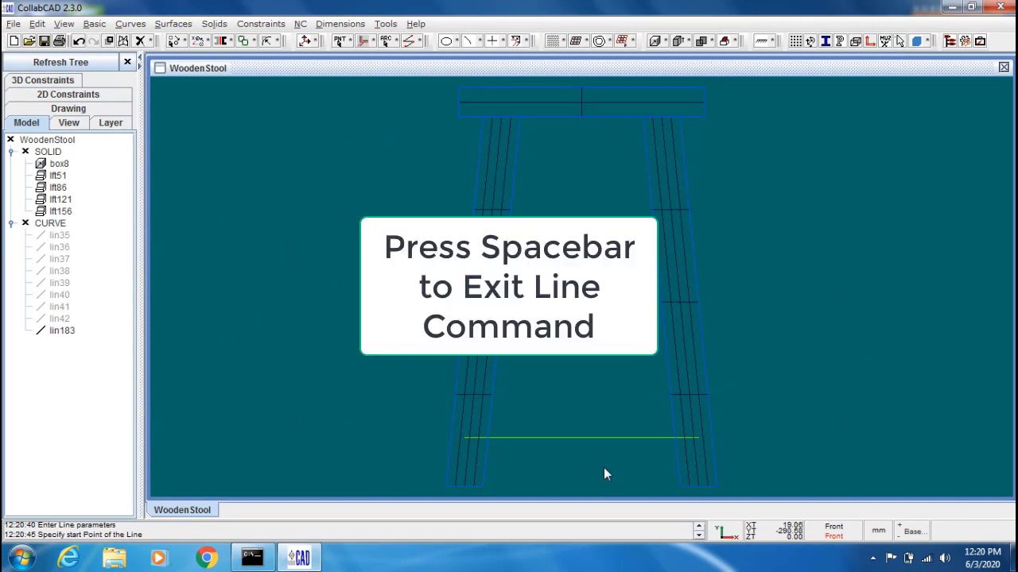
key("space")
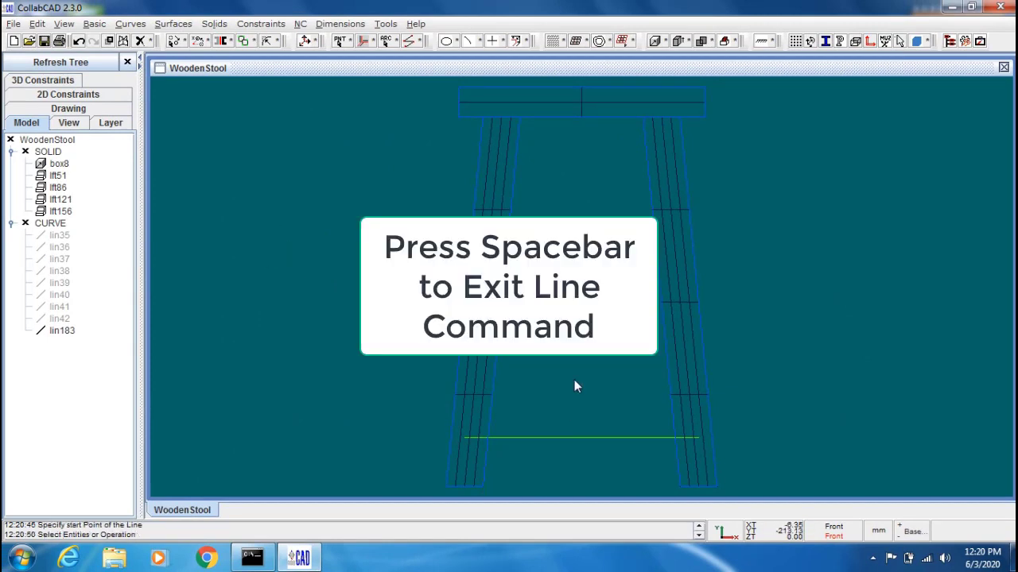
- Copy and translate the horizontal line by XT 0, YT 30, ZT 0, making 1 copy
left_click(581, 438)
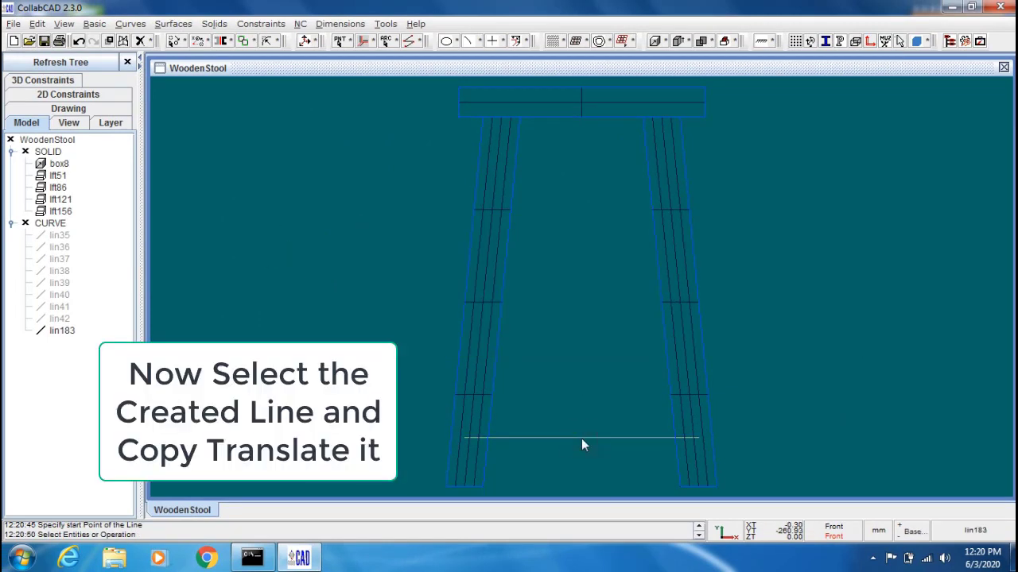
right_click(581, 438)
left_click(604, 357)
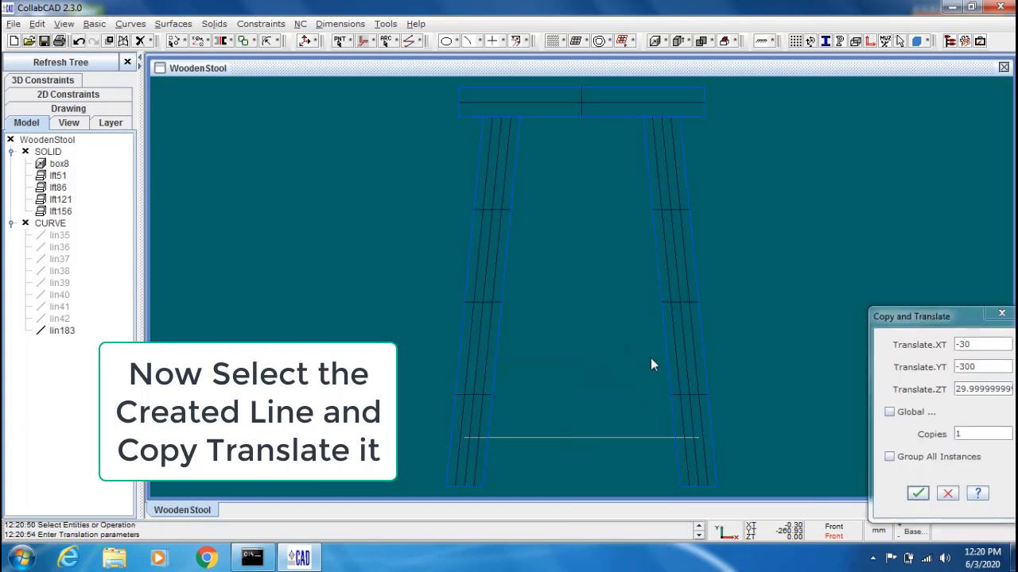
double_click(978, 344)
type("0")
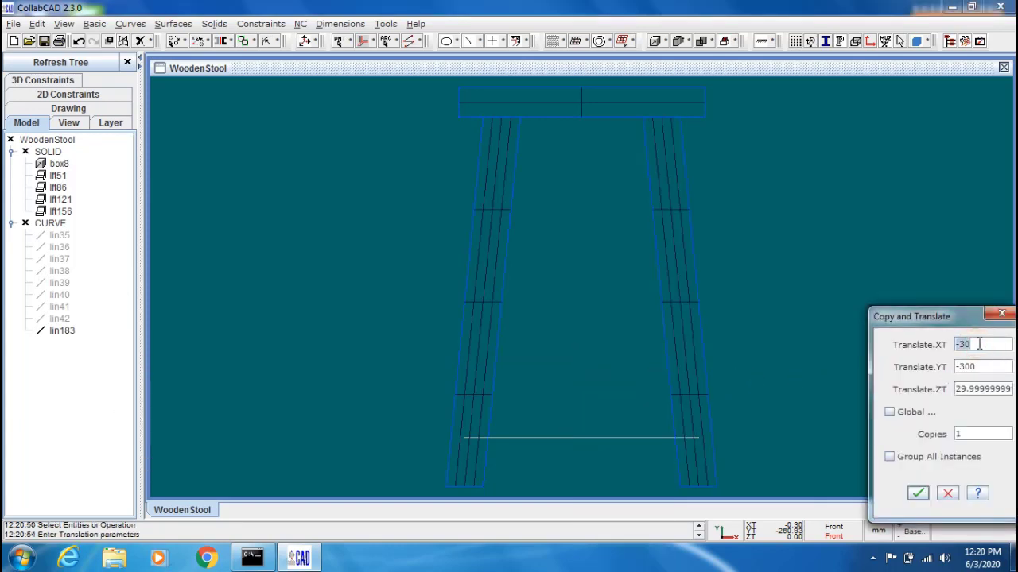
double_click(980, 365)
type("3")
double_click(979, 388)
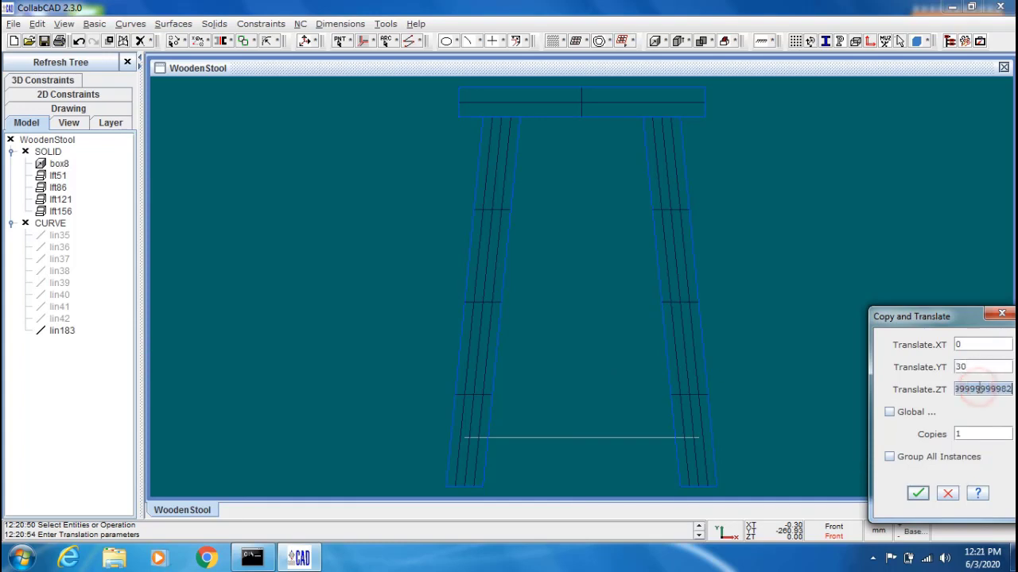
type("0")
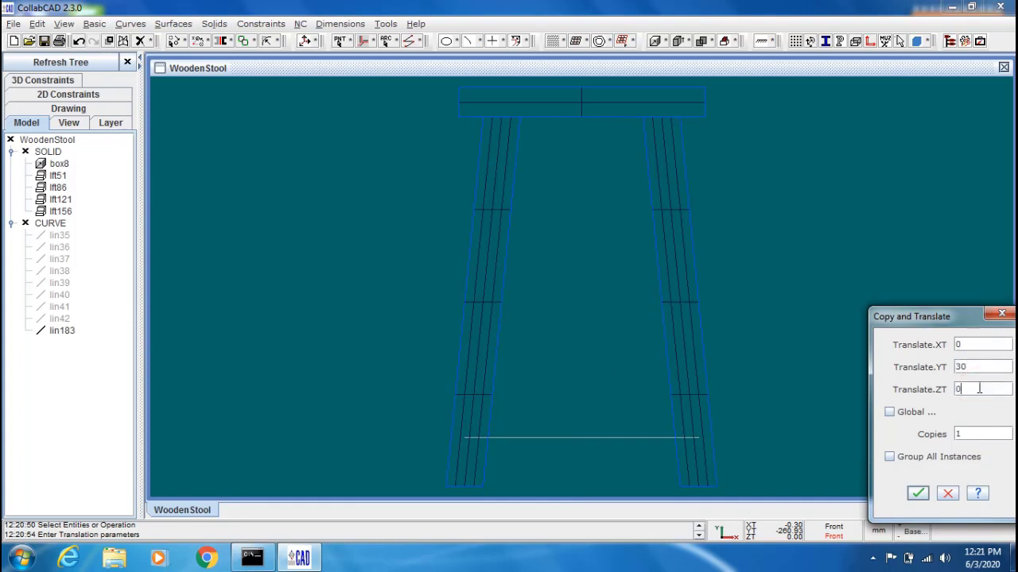
left_click(919, 494)
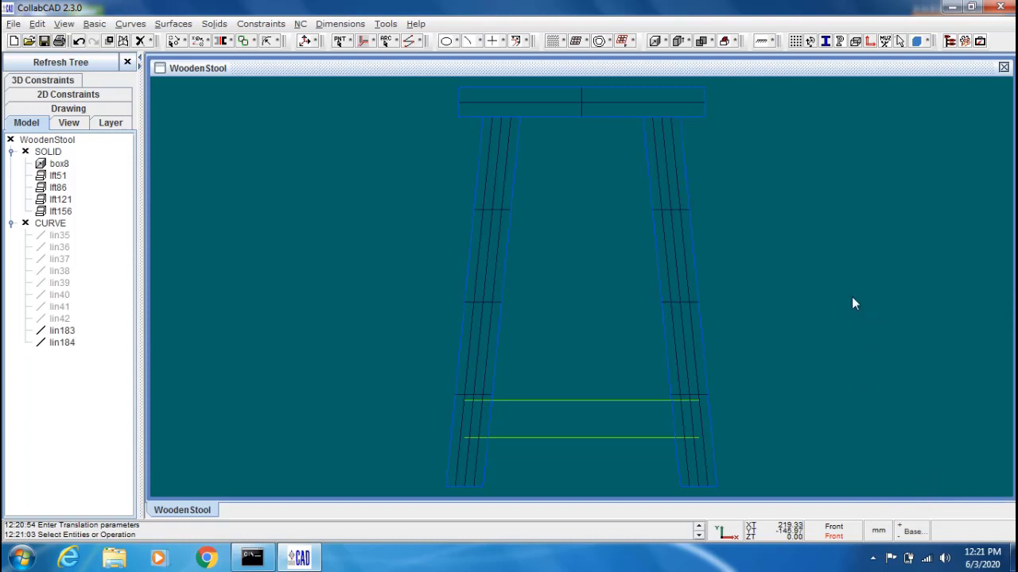
- Join the matching ends of the two horizontal lines with vertical lines to close the rectangle
left_click(365, 41)
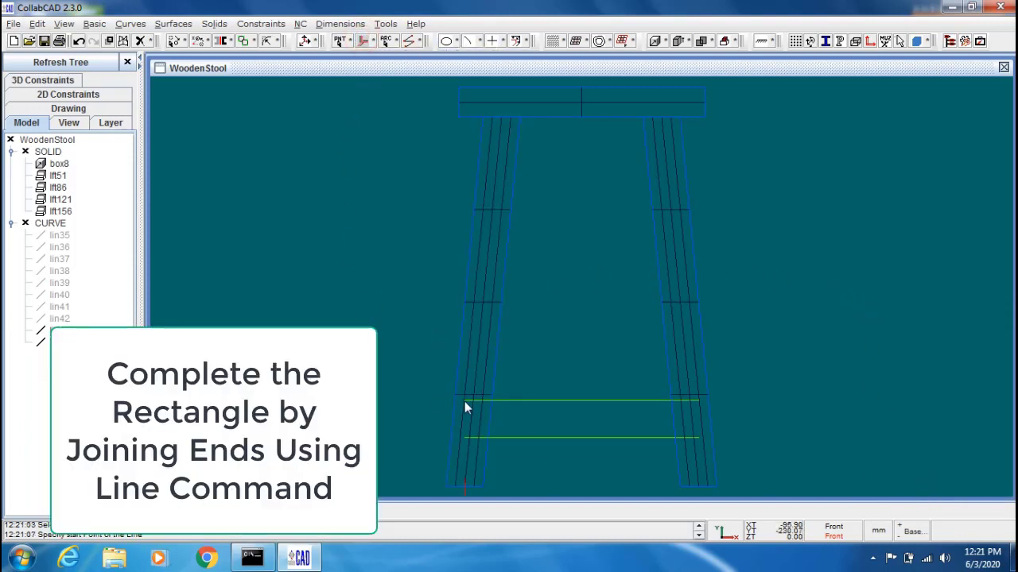
left_click(466, 401)
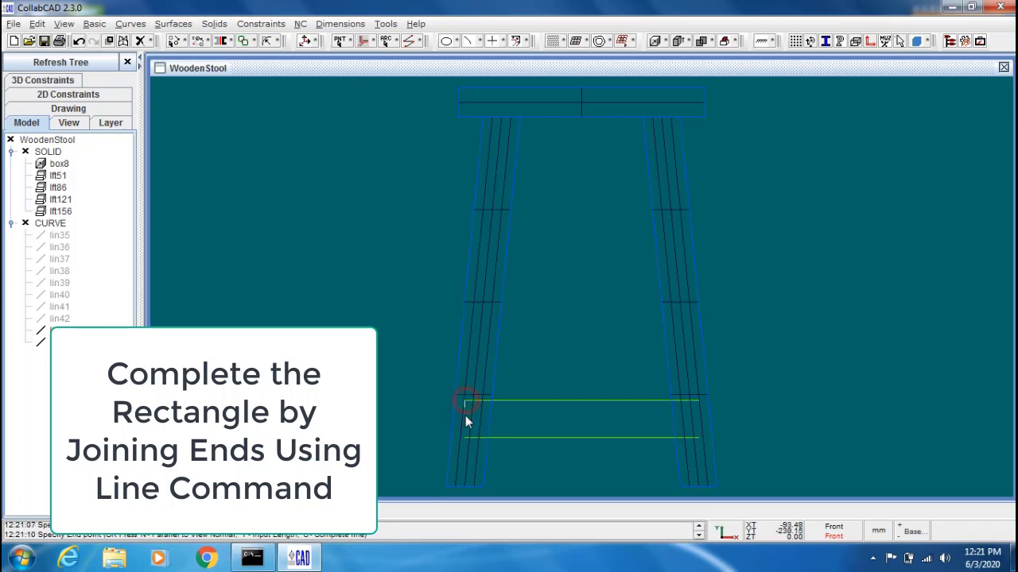
left_click(465, 437)
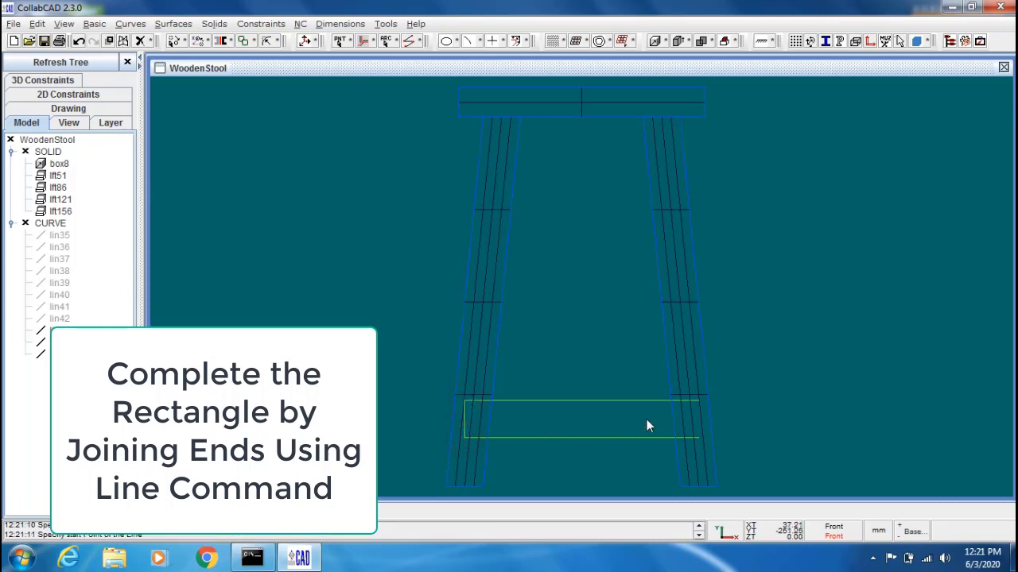
left_click(696, 400)
left_click(699, 436)
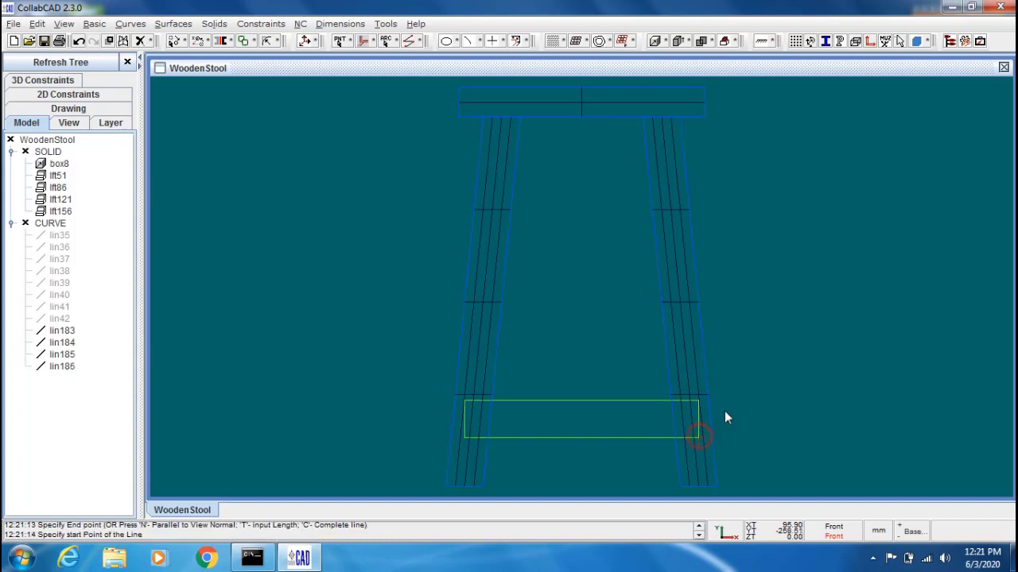
key("Escape")
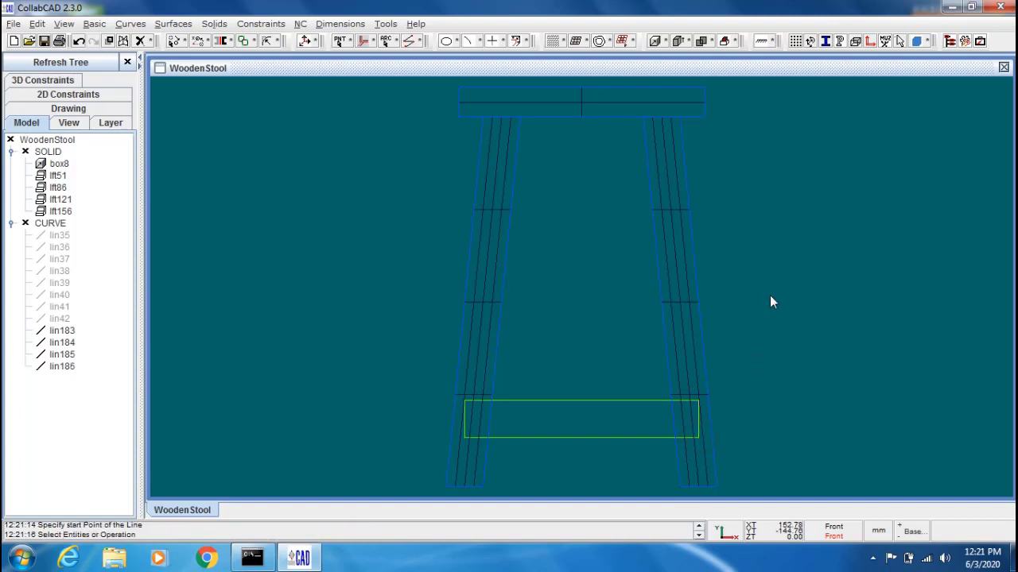
- Start a solid slab and select the closed rectangle between the two front legs as a chain for its cross-section
scroll(770, 301, "down", 2)
middle_click_drag(730, 266, 753, 249)
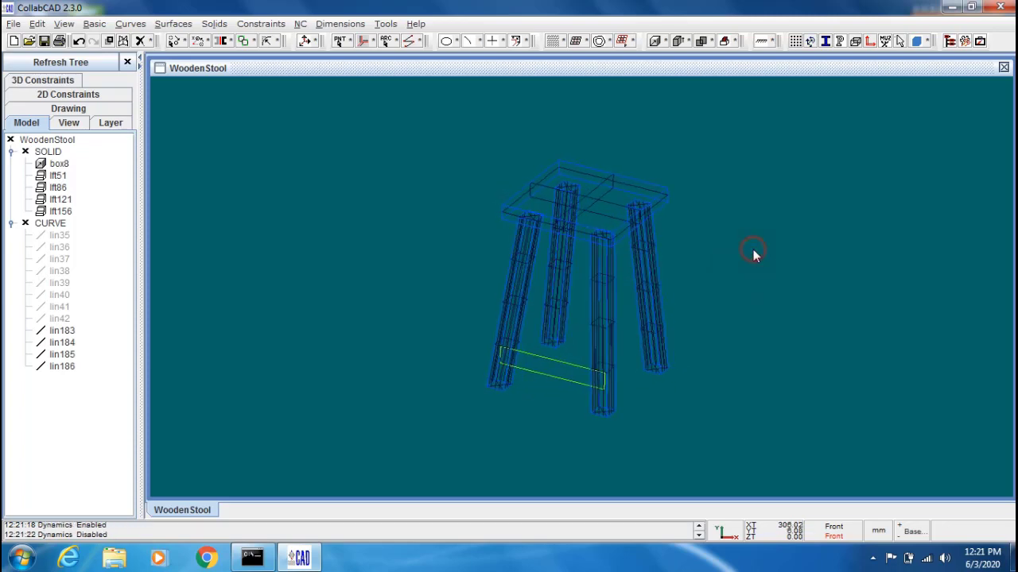
scroll(753, 248, "up", 2)
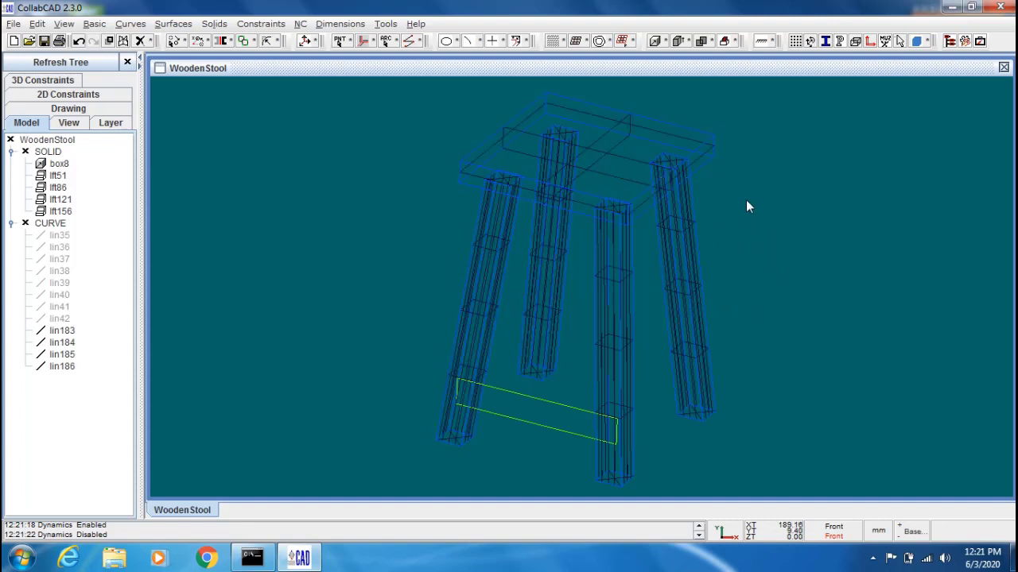
left_click(678, 44)
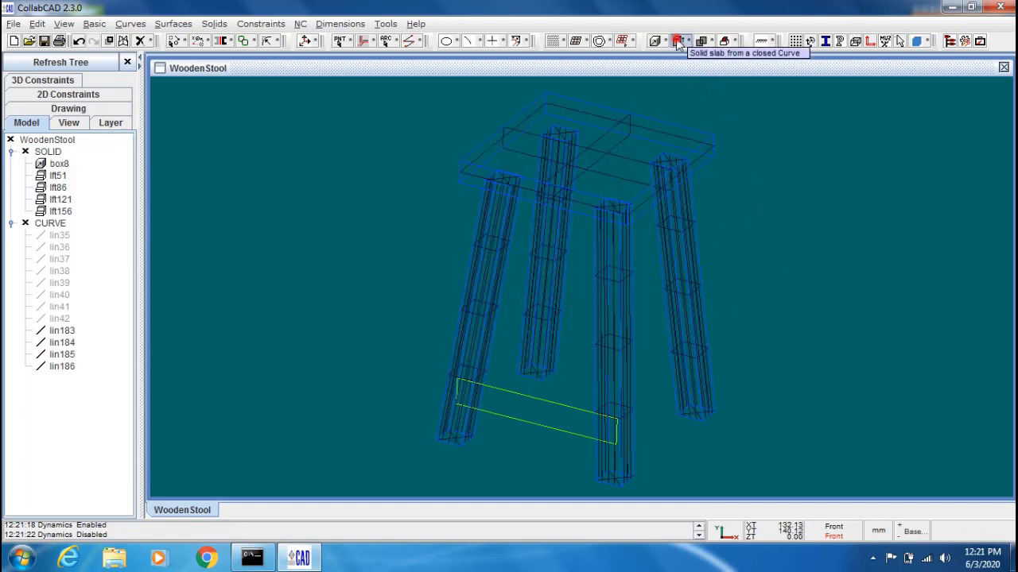
right_click(769, 208)
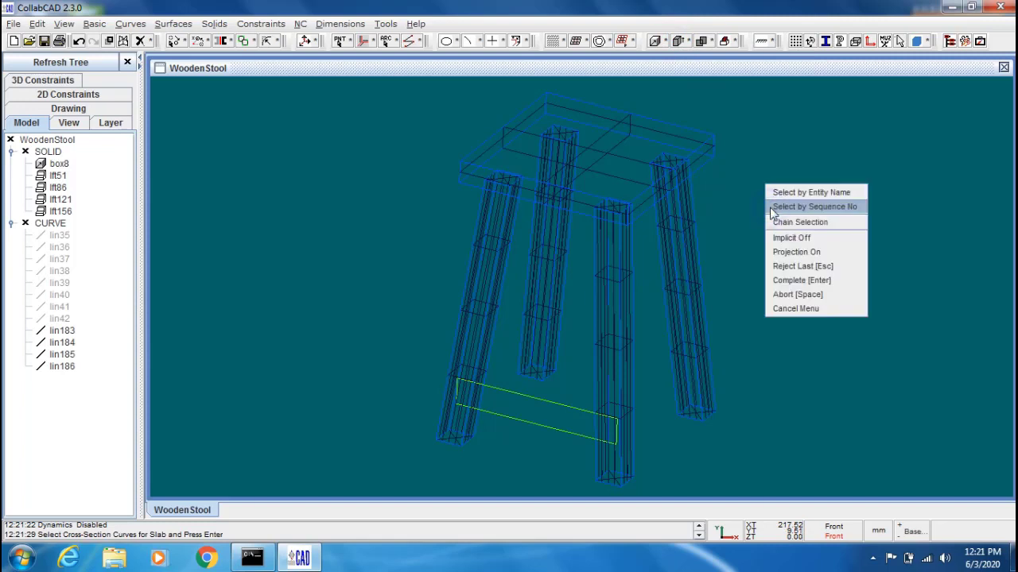
left_click(840, 221)
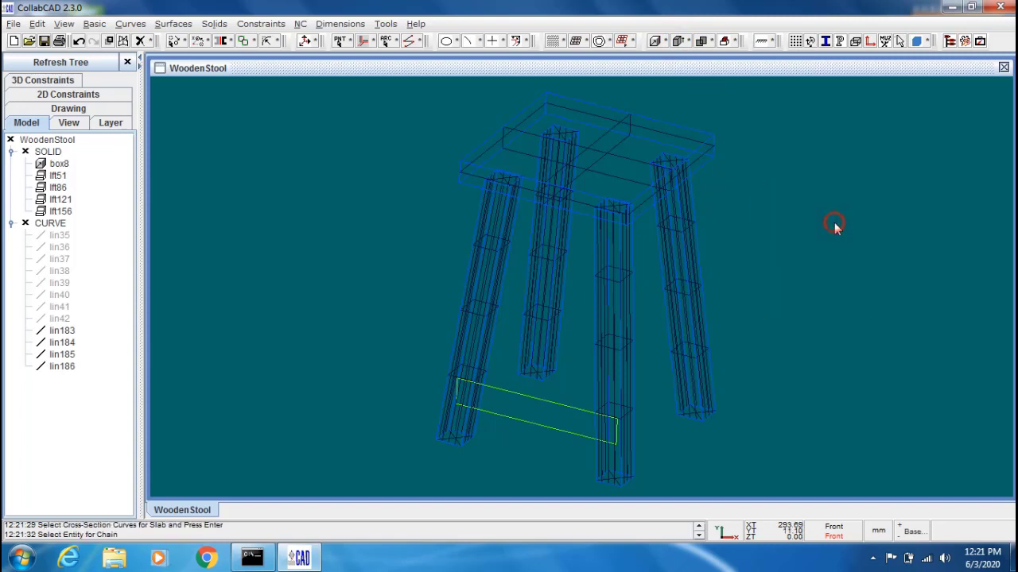
left_click(543, 403)
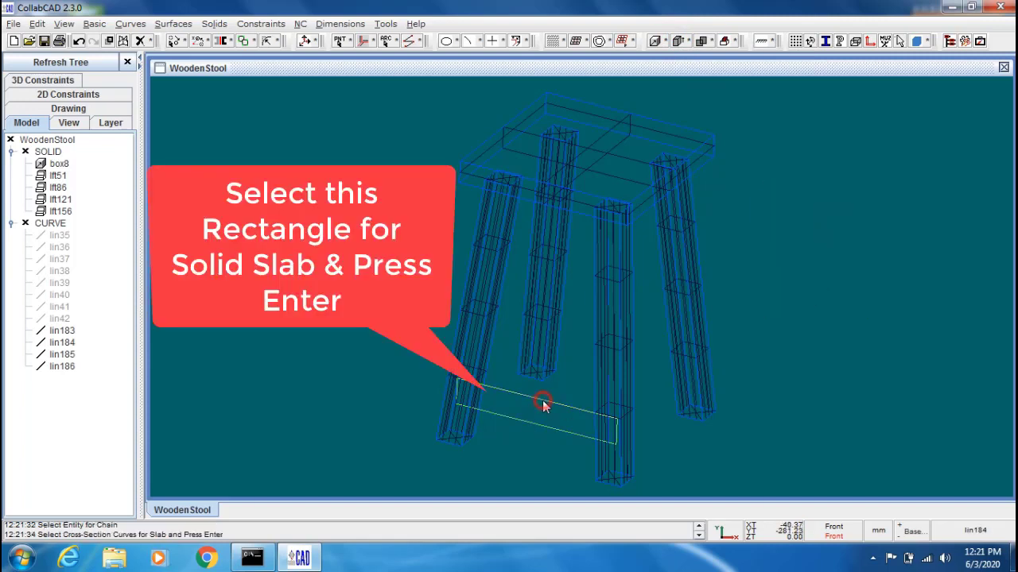
key("Return")
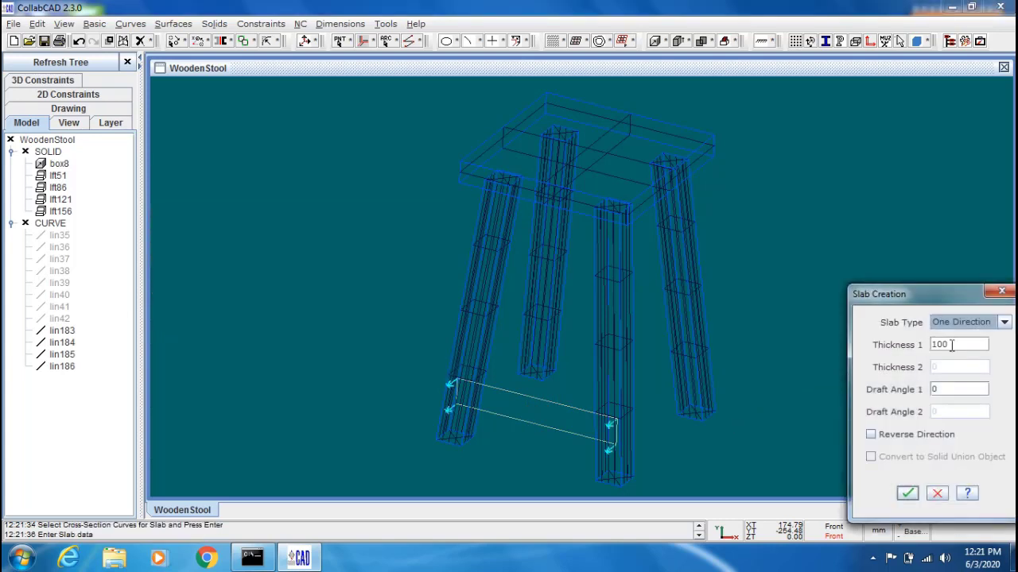
- Create the crossbar slab as Two Direction with Thickness 1 of 5 and Thickness 2 of 10, and exit the command
left_click(971, 324)
left_click(954, 346)
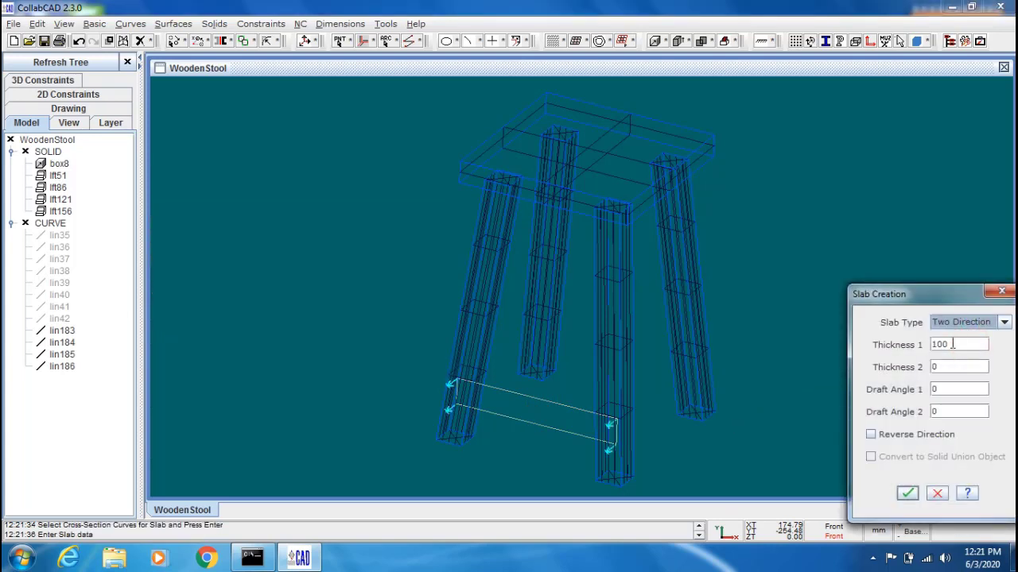
double_click(953, 344)
type("5")
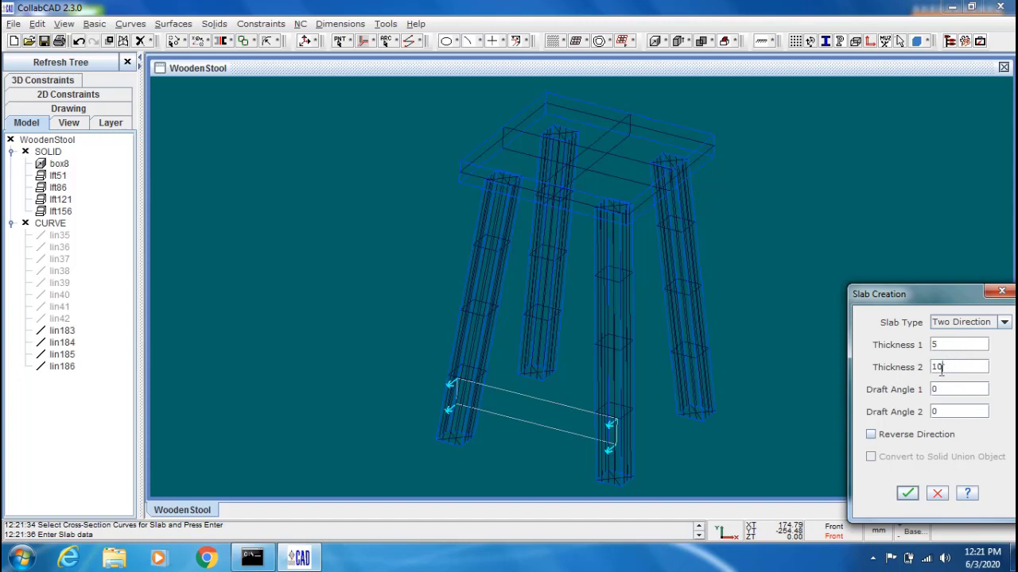
left_click(908, 493)
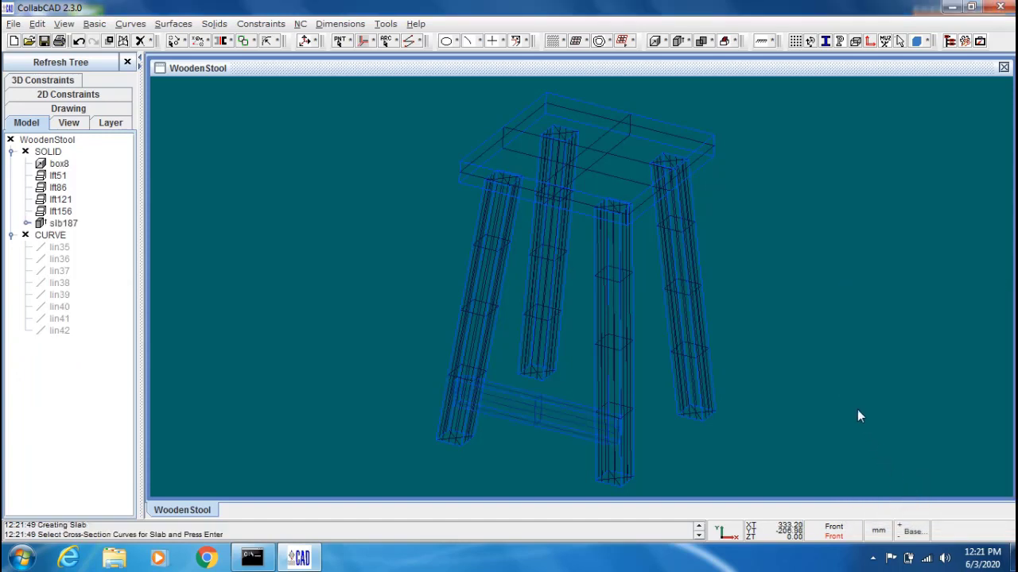
left_click(856, 288)
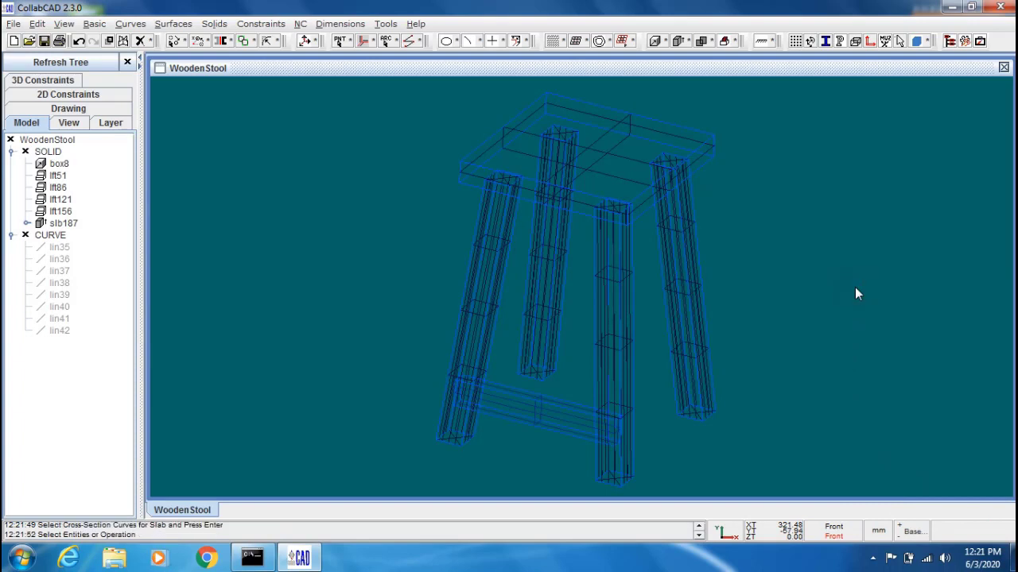
- Start Copy & Rotate about the local Y axis from the front view, with the crossbar slab as the solid to copy
key("s")
key("d")
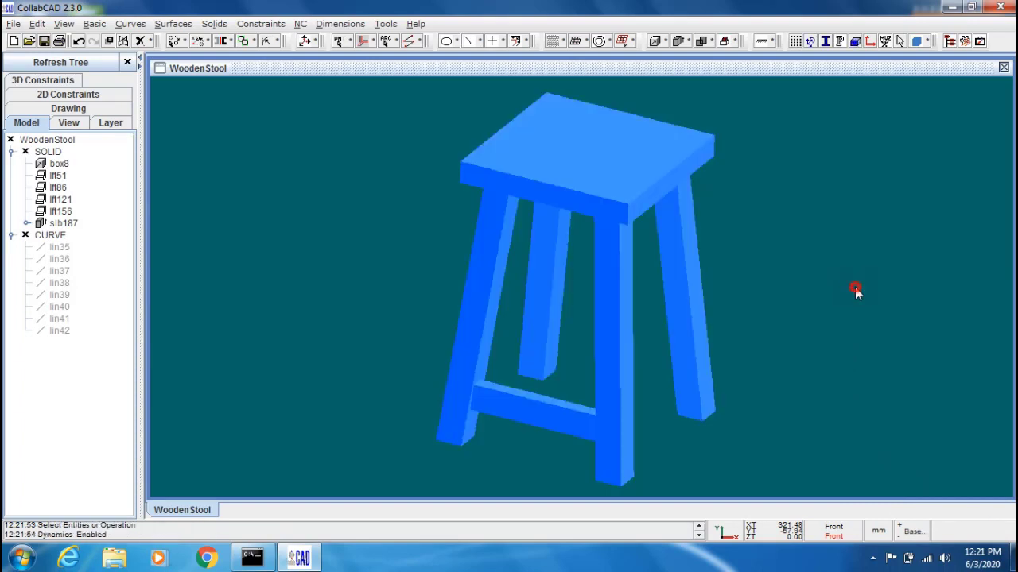
mouse_move(854, 287)
left_mouse_down()
mouse_move(915, 295)
mouse_move(892, 321)
mouse_move(775, 315)
mouse_move(804, 330)
mouse_move(823, 304)
mouse_move(808, 310)
left_mouse_up()
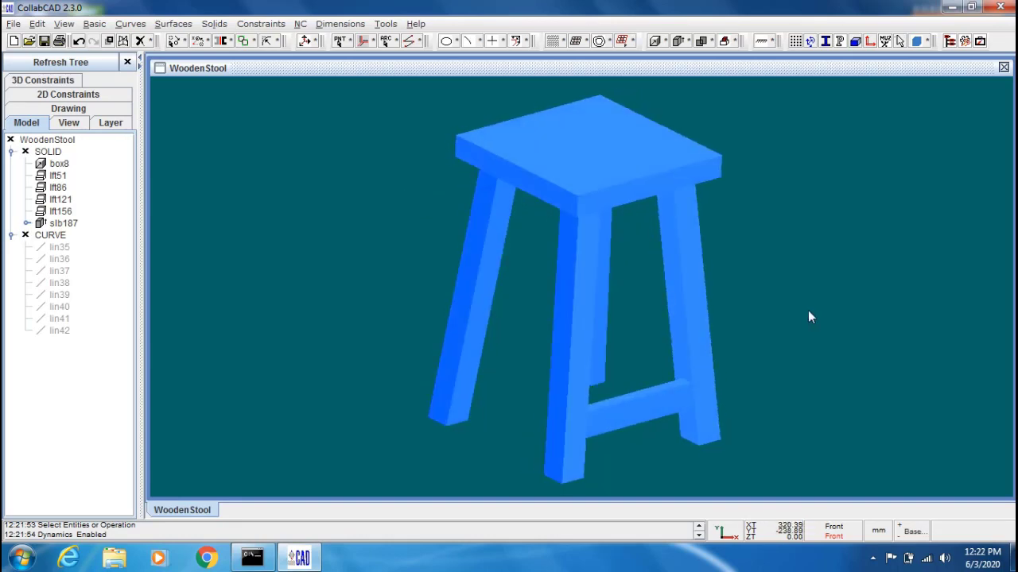
key("d")
key("s")
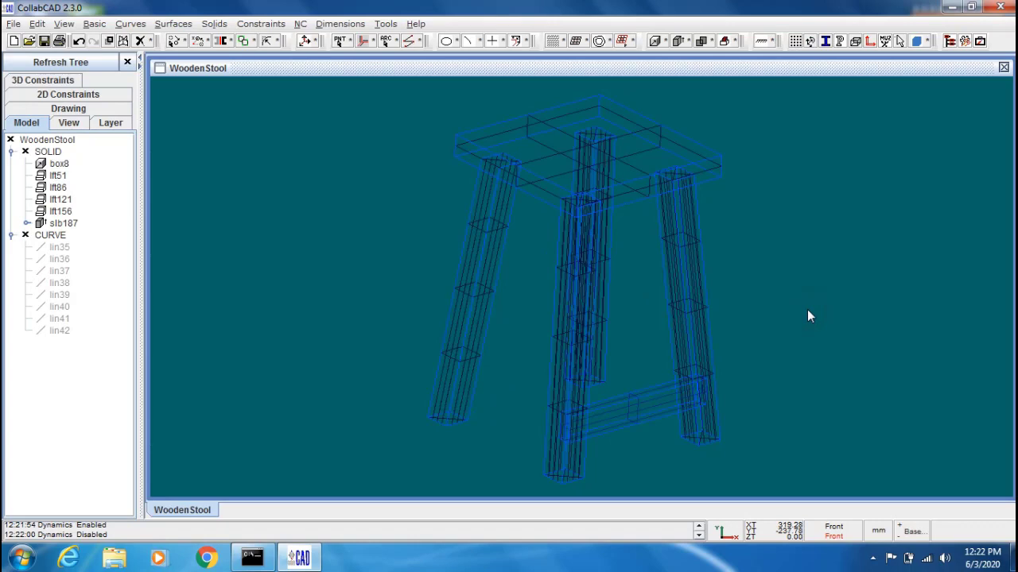
key("ctrl+r")
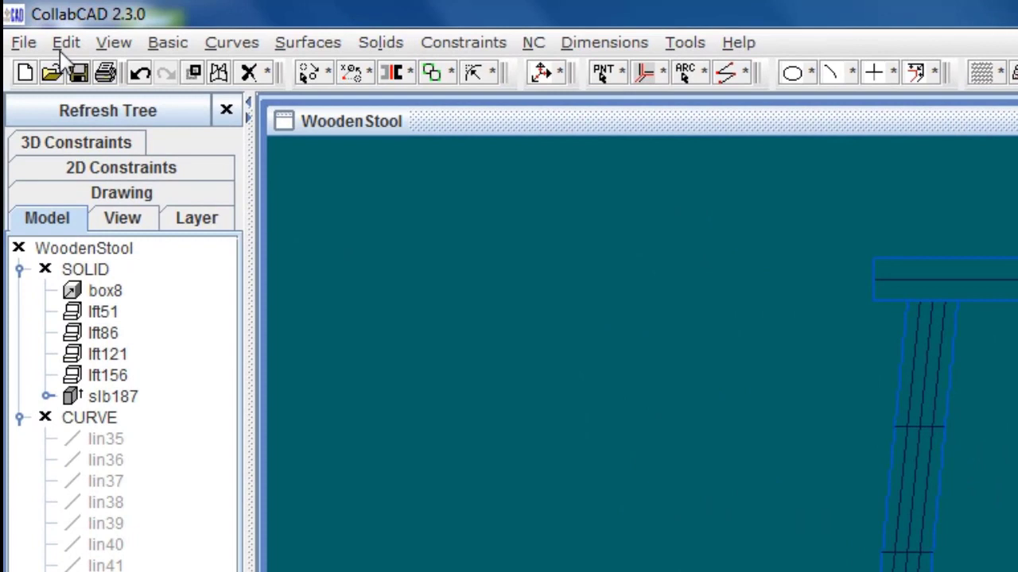
left_click(61, 43)
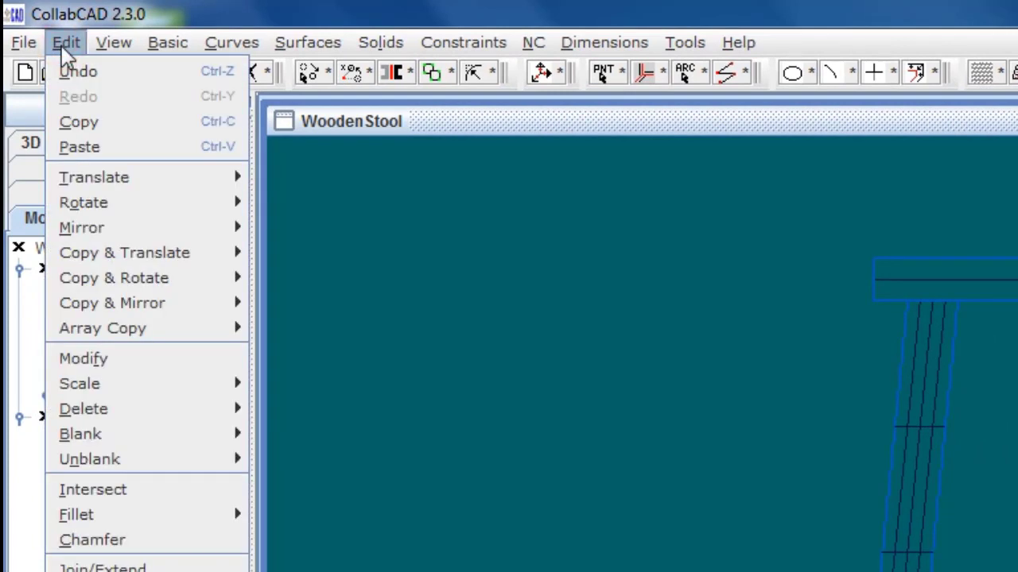
mouse_move(126, 279)
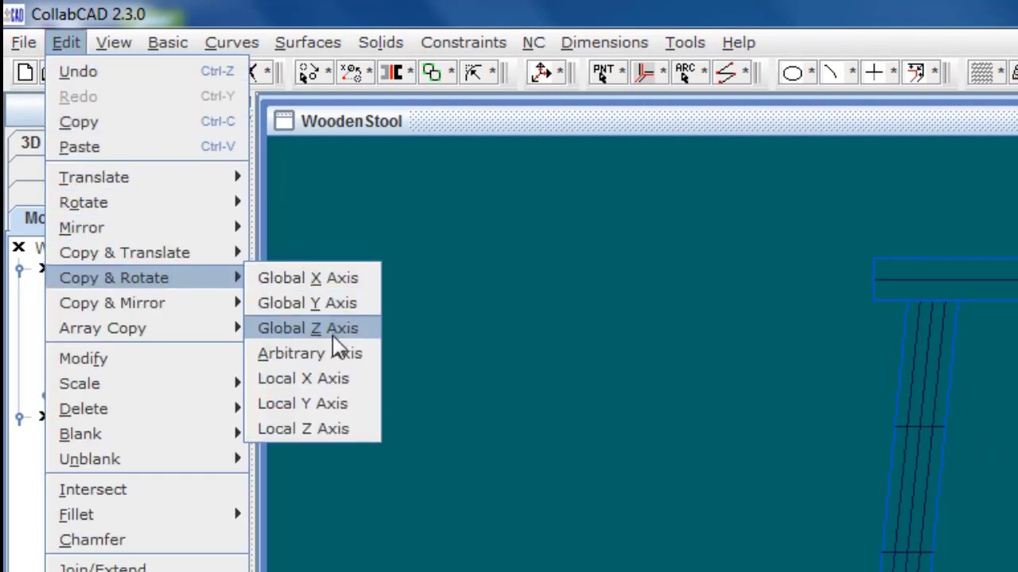
left_click(342, 404)
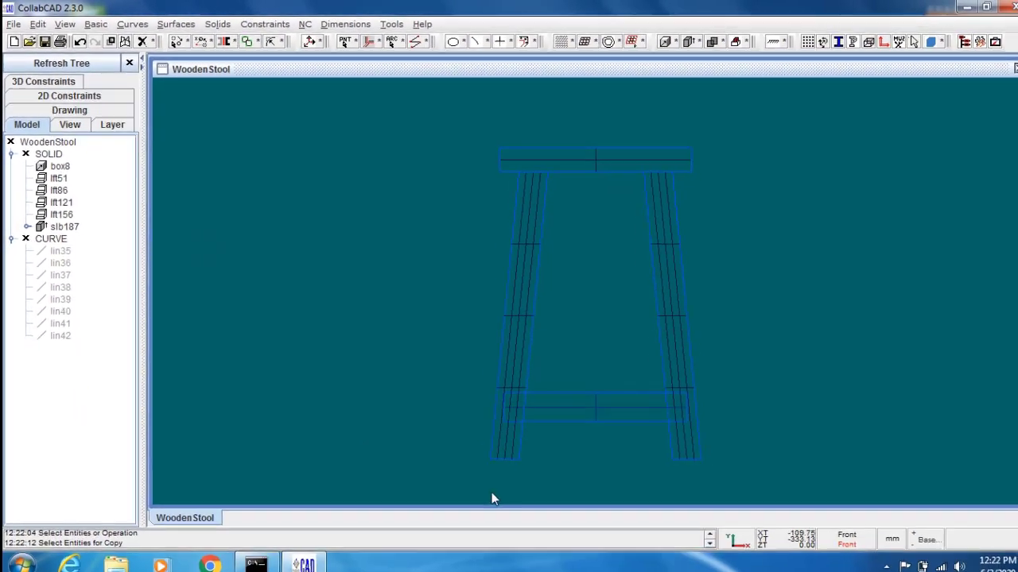
left_click(558, 413)
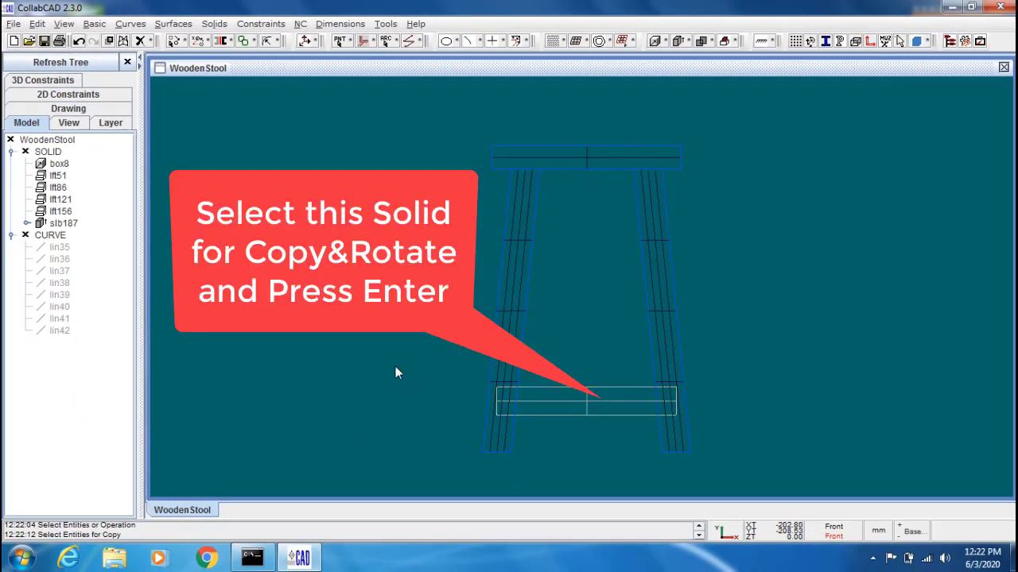
key("Return")
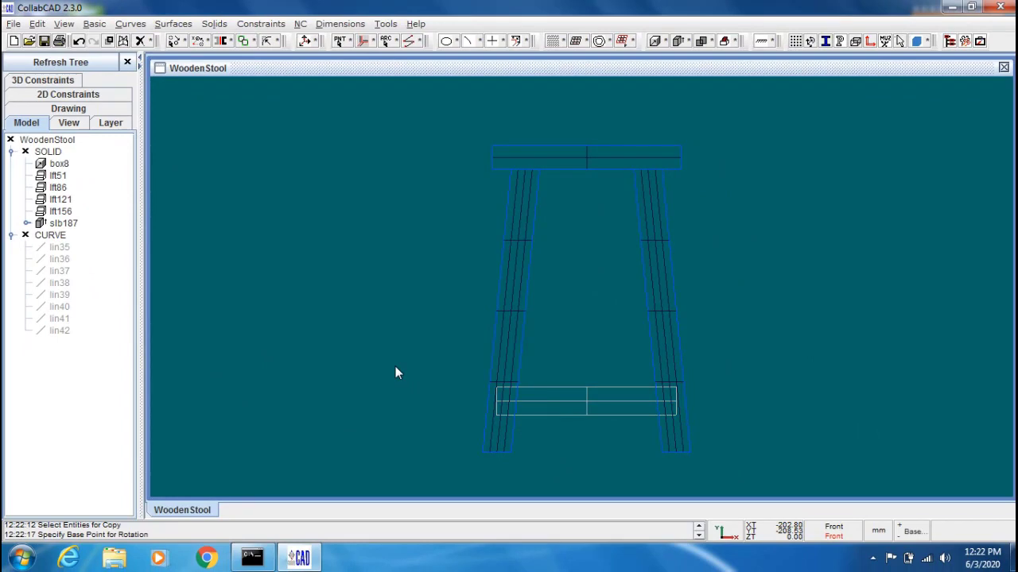
- Rotate the crossbar copies about the seat box's centre point with Front view, angle 90 and 3 copies, and exit the command
left_click(750, 263)
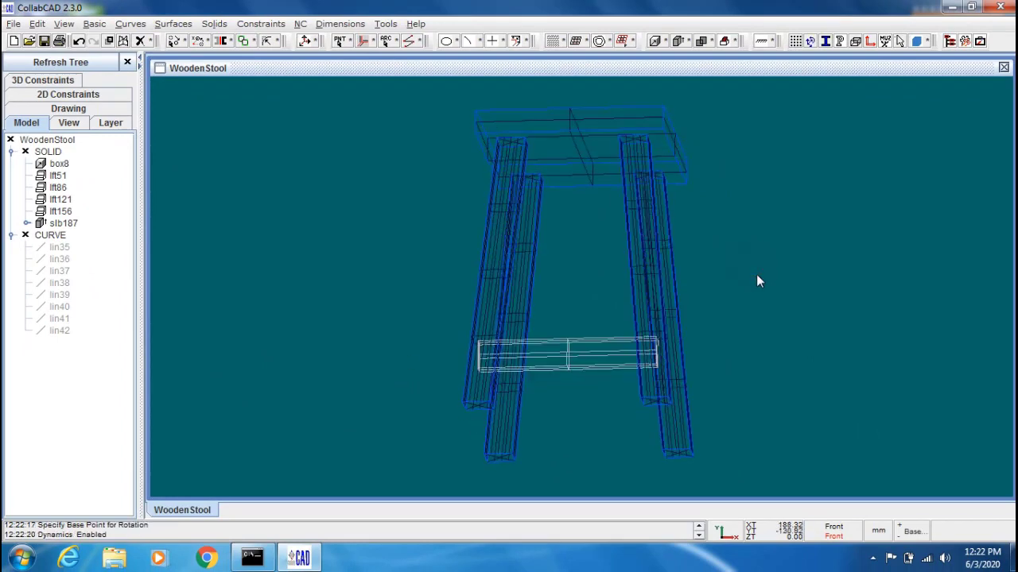
middle_click_drag(754, 276, 755, 281)
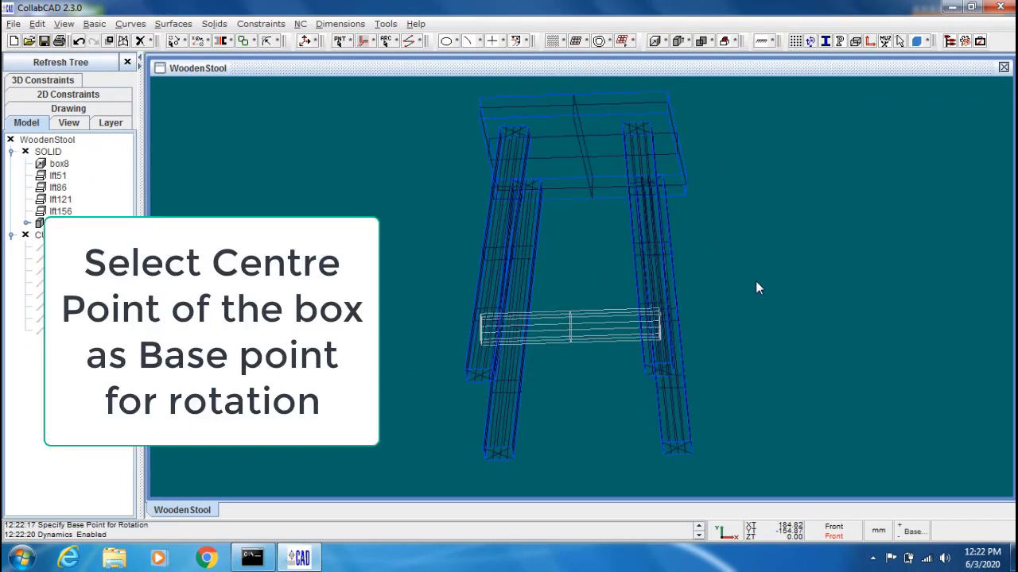
left_click(583, 158)
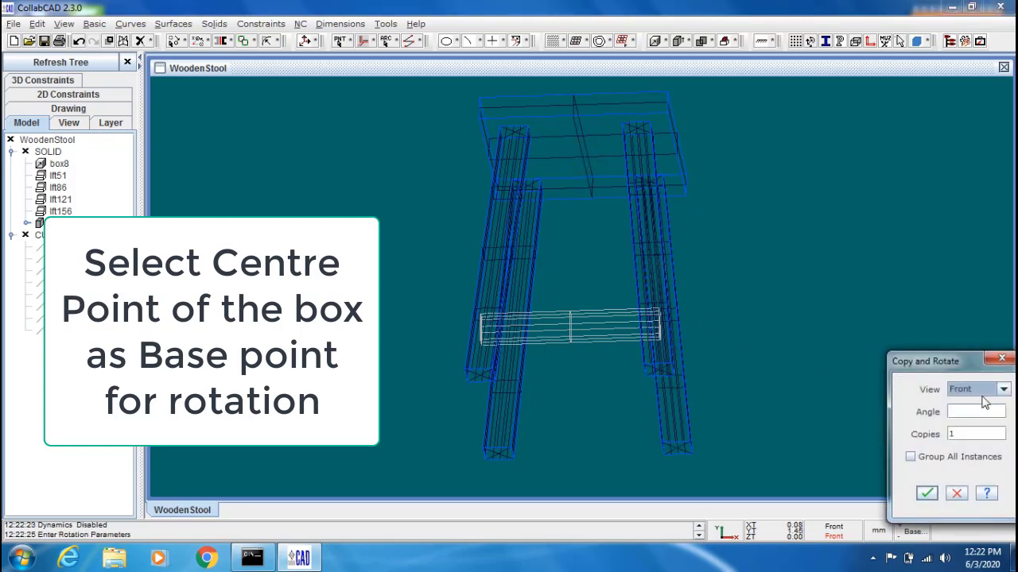
left_click(974, 411)
type("90")
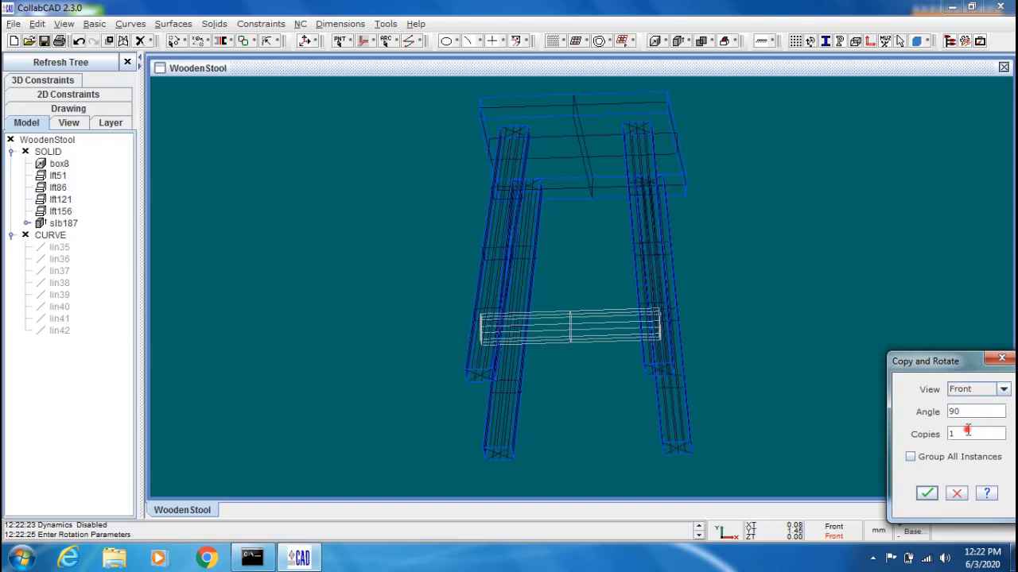
double_click(967, 430)
type("3")
left_click(927, 493)
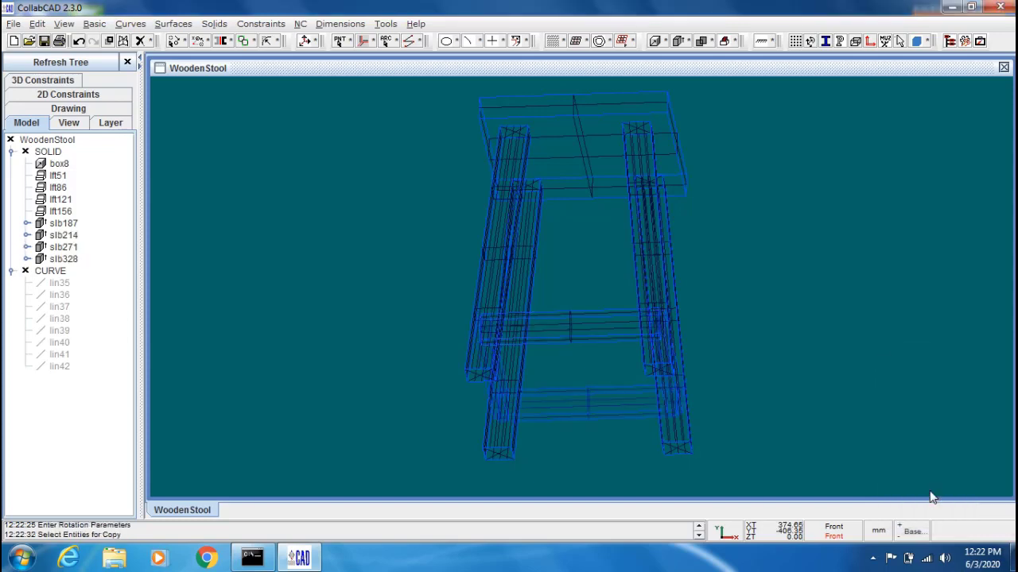
left_click(840, 291)
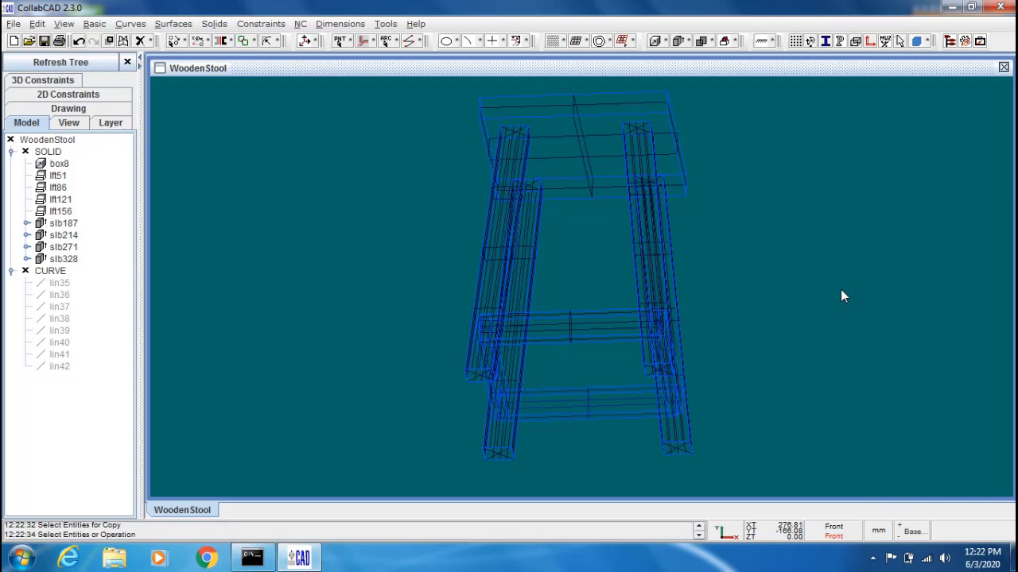
- Examine the crossbars between the four legs in shaded display from a different angle and return to wireframe
key("ctrl+h")
key("ctrl+d")
mouse_move(822, 282)
left_mouse_down()
mouse_move(886, 266)
mouse_move(893, 304)
mouse_move(829, 298)
mouse_move(775, 304)
mouse_move(774, 318)
mouse_move(833, 294)
mouse_move(818, 289)
left_mouse_up()
key("ctrl+d")
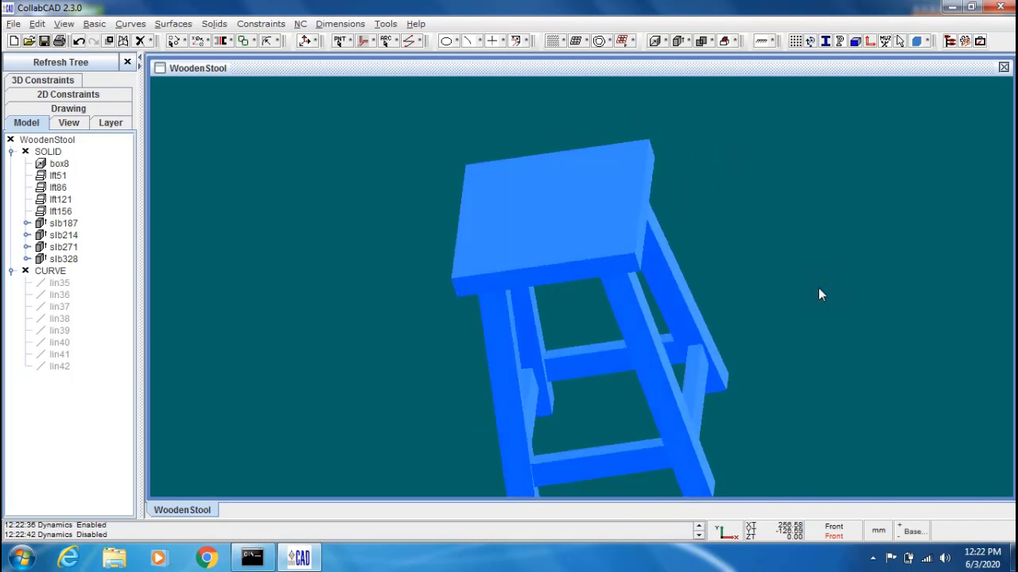
left_click(848, 290)
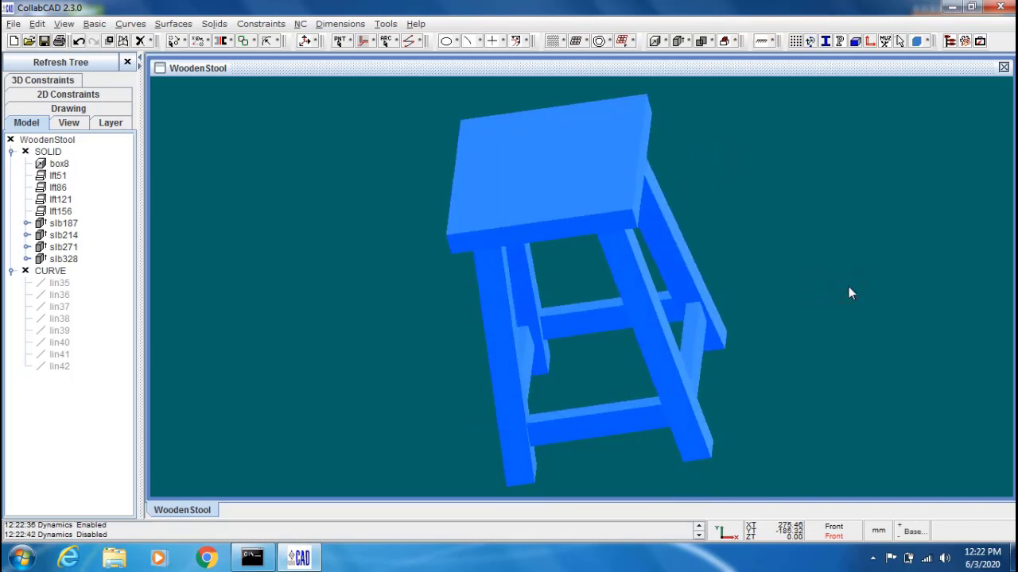
key("ctrl+h")
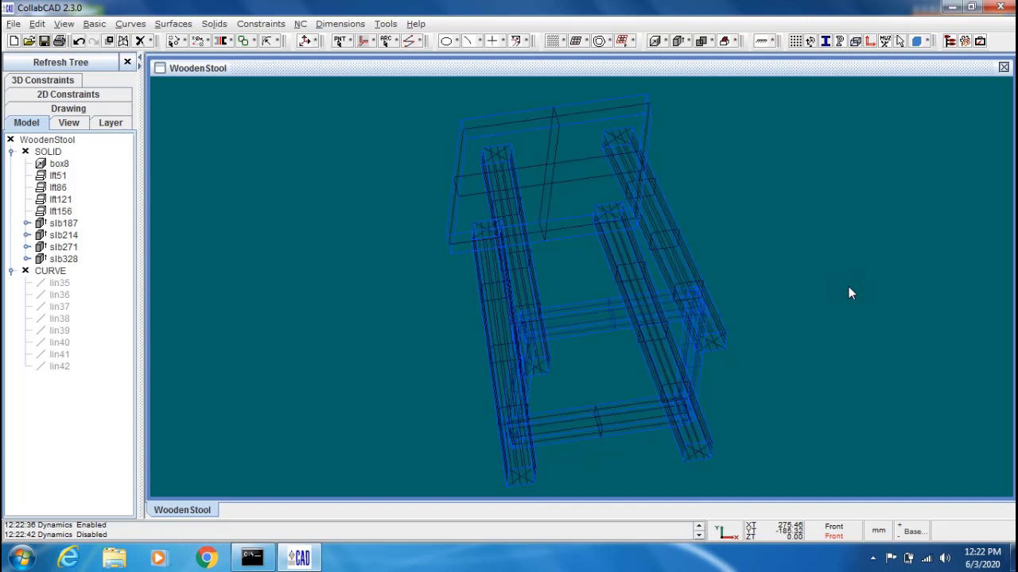
- Hide the seat box in the front view, leaving the legs and crossbars displayed
key("ctrl+f")
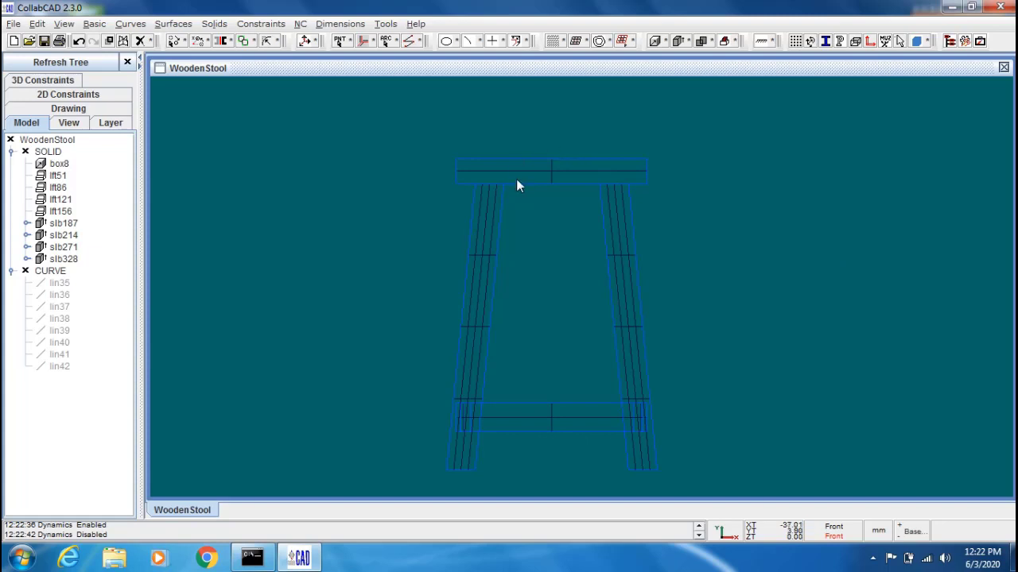
left_click(376, 155)
left_click(376, 154)
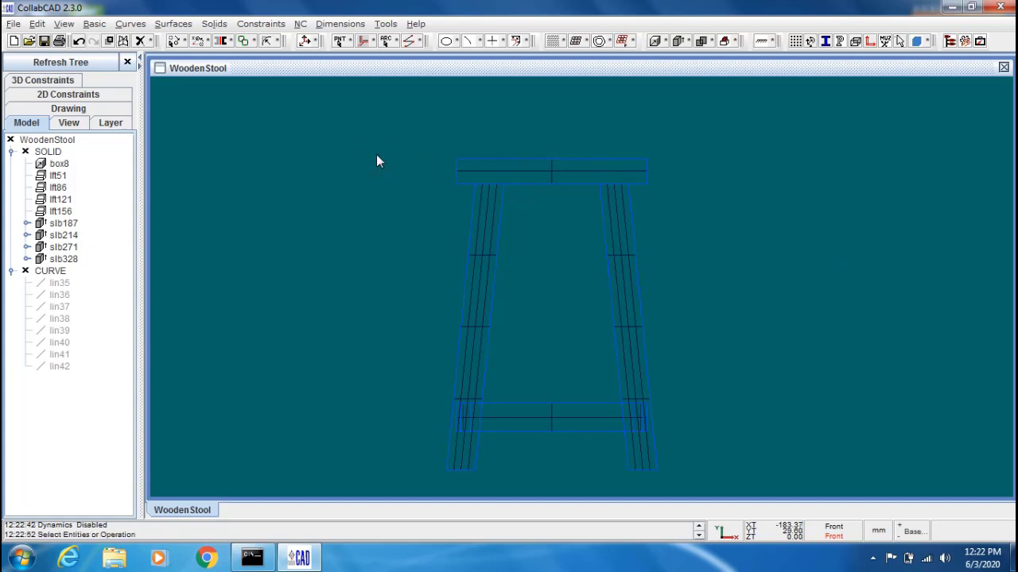
left_click(550, 158)
right_click(551, 159)
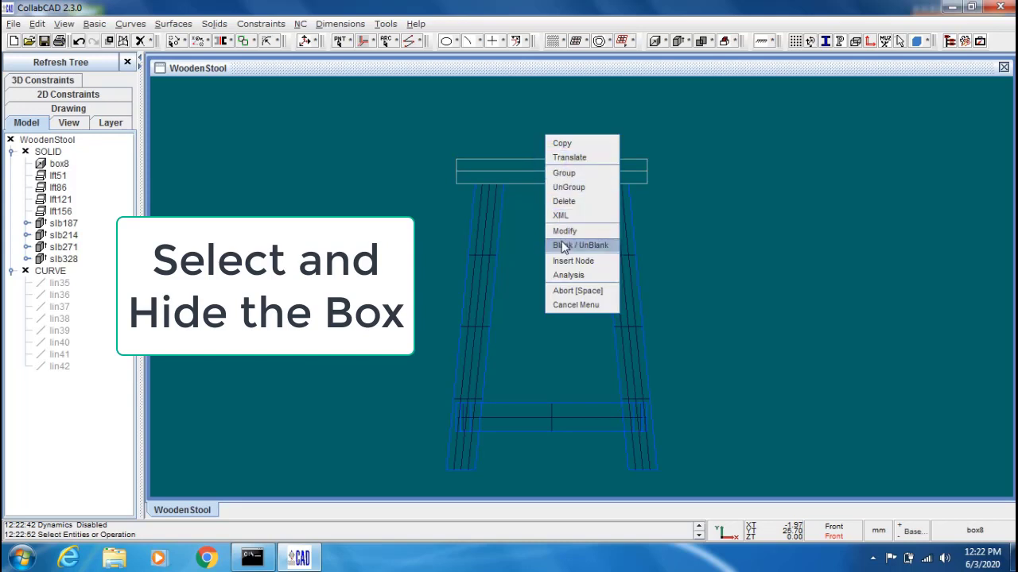
left_click(592, 245)
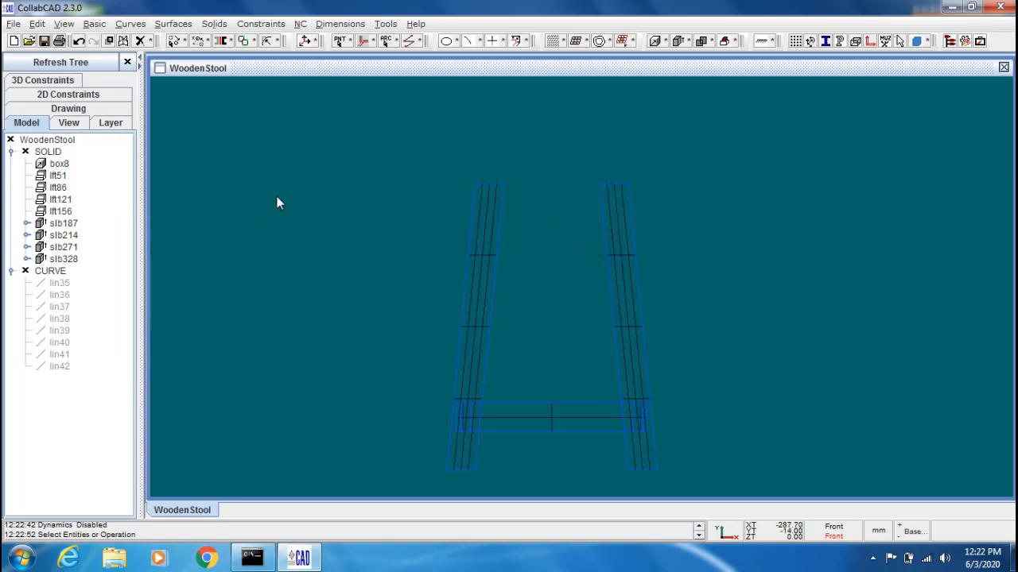
left_click(376, 154)
- Draw a 130 mm horizontal line between the front legs' tops, starting at an incremental ZT offset of -15 from the left leg's top edge
left_click(363, 44)
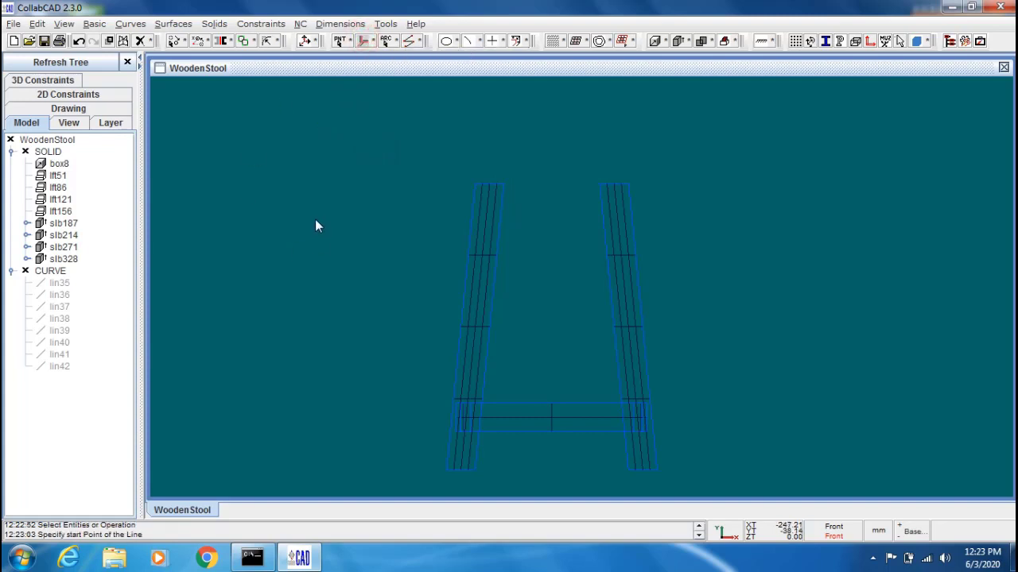
right_click(275, 188)
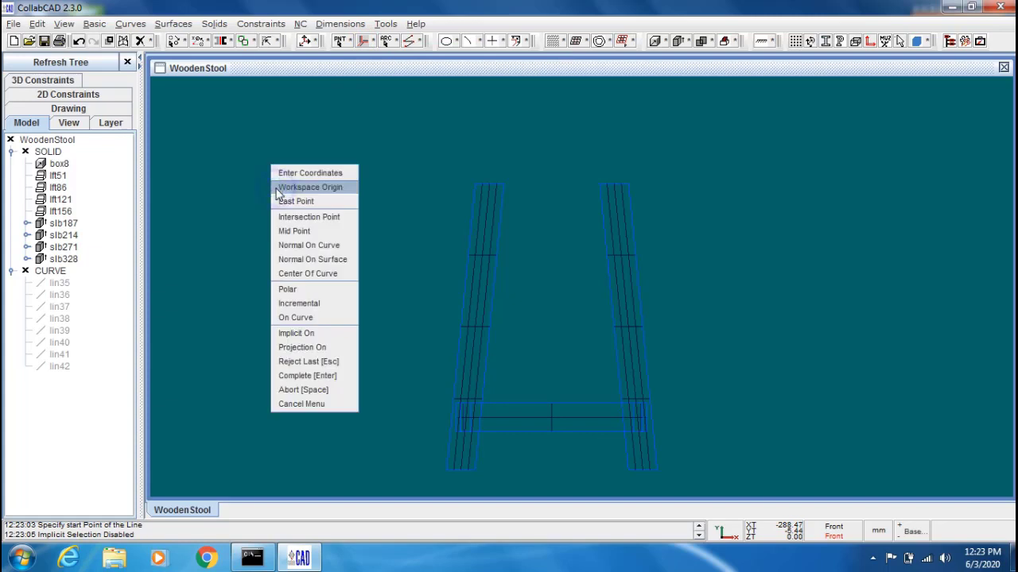
left_click(347, 307)
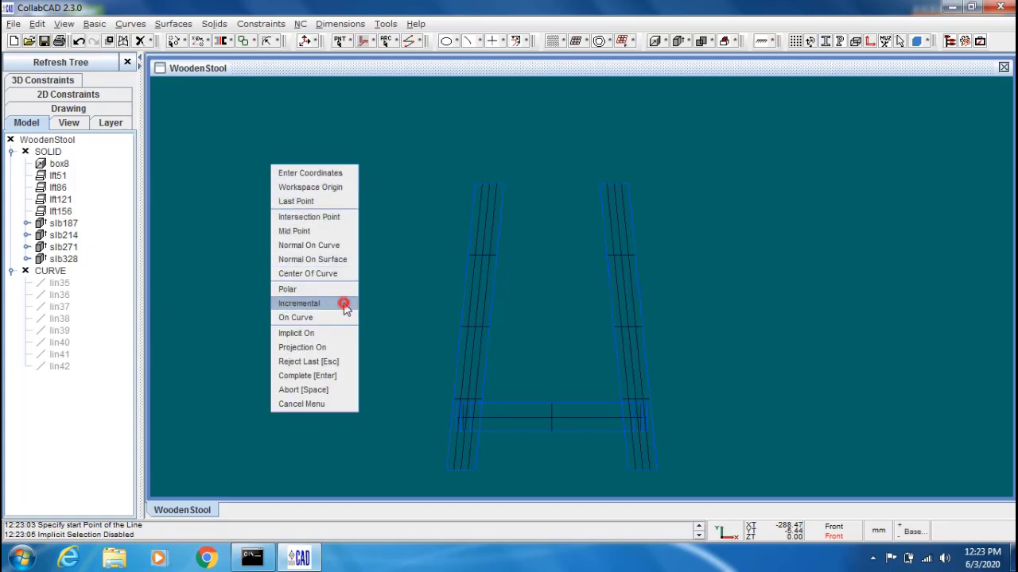
left_click(490, 186)
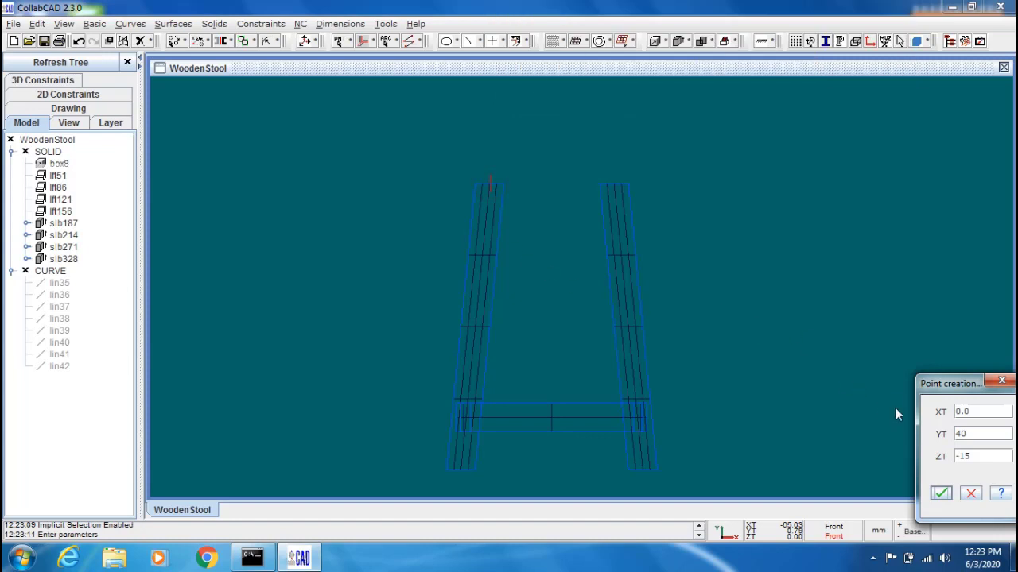
double_click(968, 434)
left_click(942, 494)
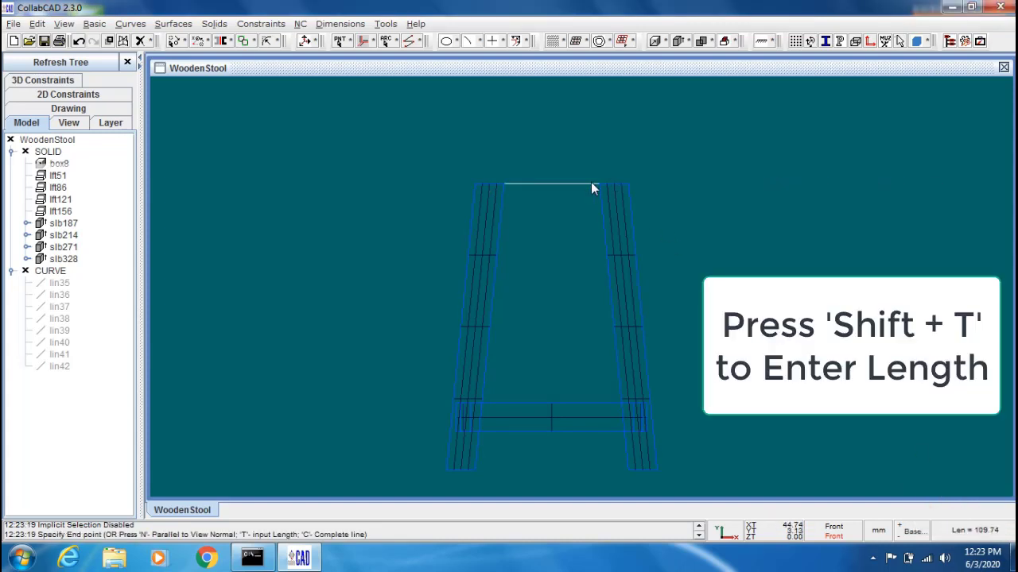
key("shift+t")
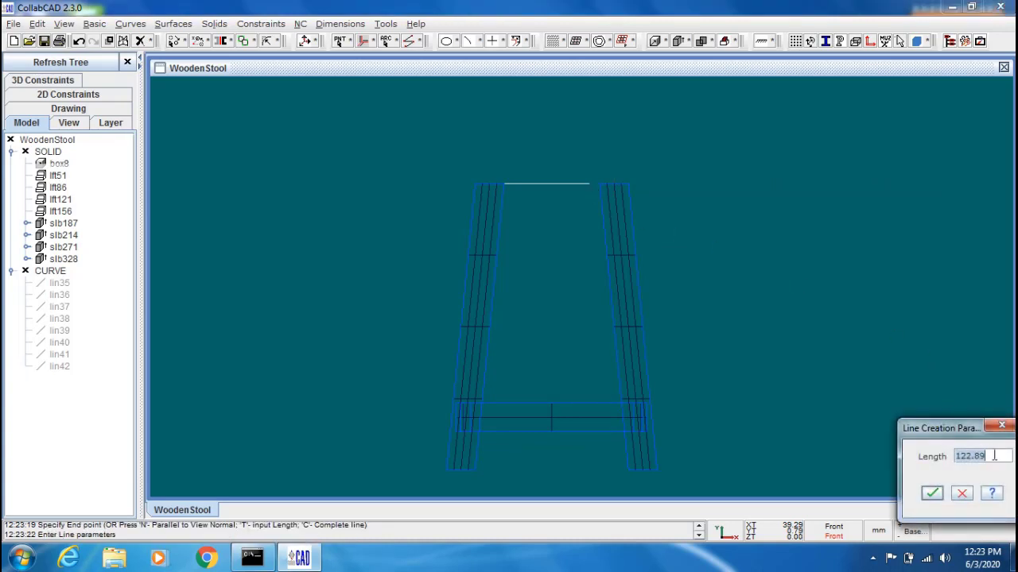
type("130")
left_click(932, 495)
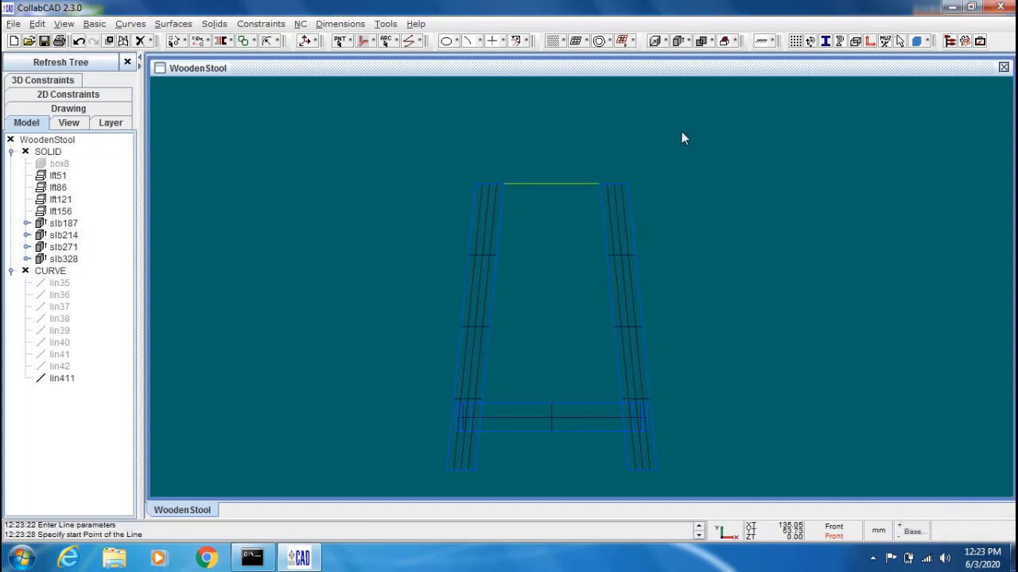
middle_click_drag(723, 175, 719, 155)
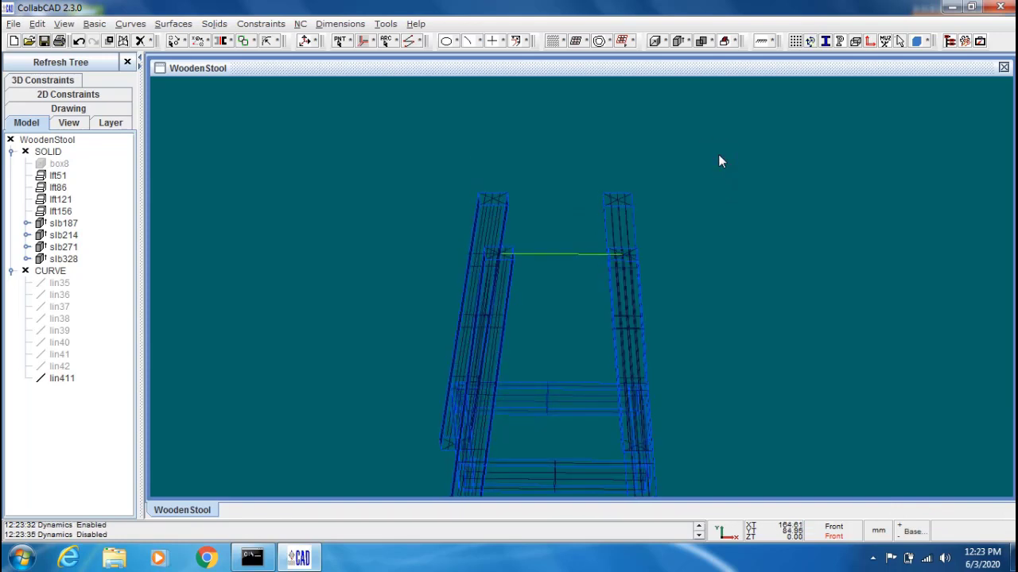
key("ctrl+r")
key("Escape")
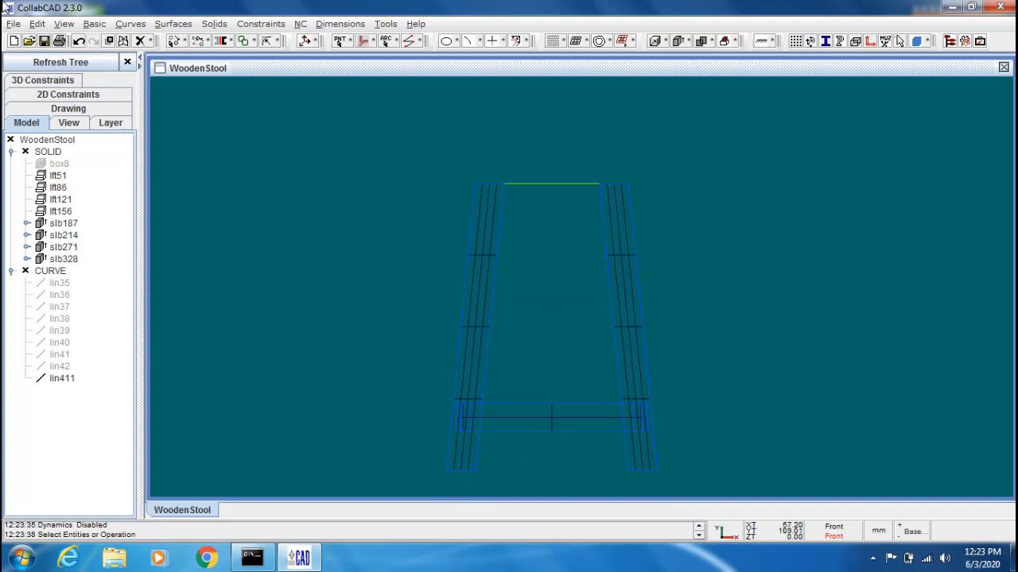
- Copy the 130 mm line once with a translation of -70 in YT
left_click(548, 184)
right_click(548, 184)
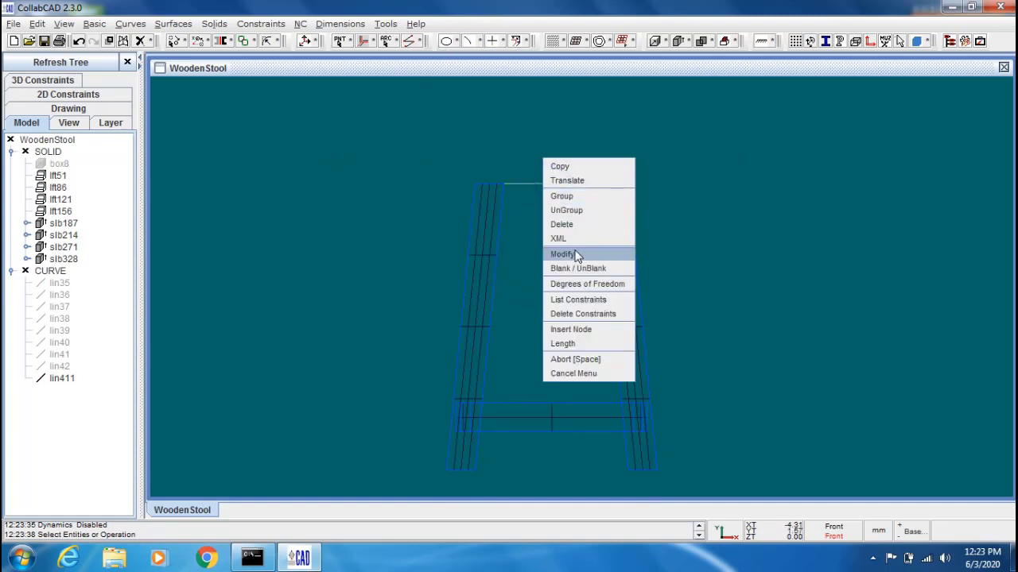
left_click(589, 166)
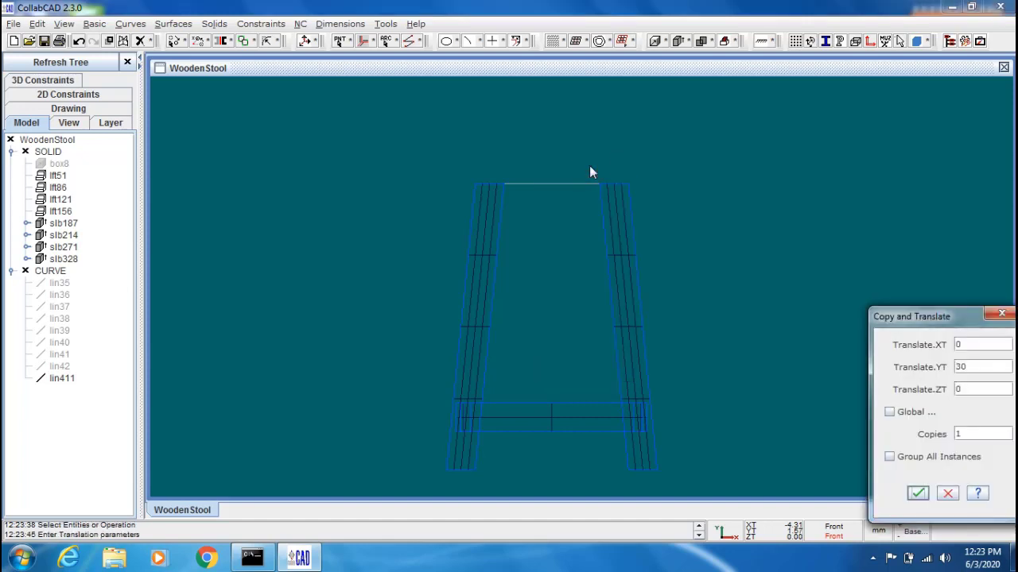
double_click(974, 367)
type("-70")
left_click(917, 493)
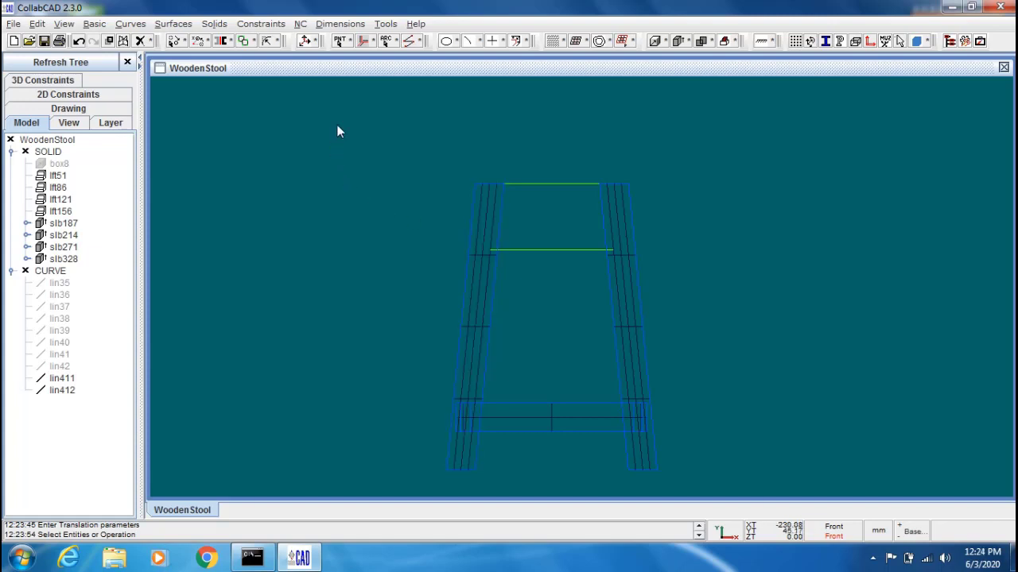
- Draw two vertical lines joining the ends of the lower horizontal line to the ends of the upper one, closing the rectangle
left_click(362, 42)
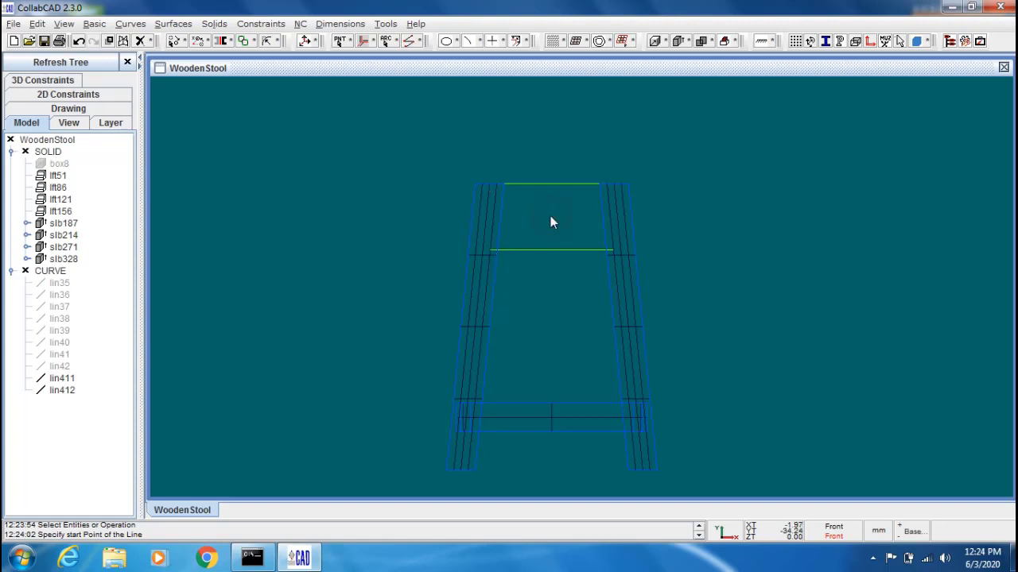
scroll(551, 216, "up", 2)
key("Up")
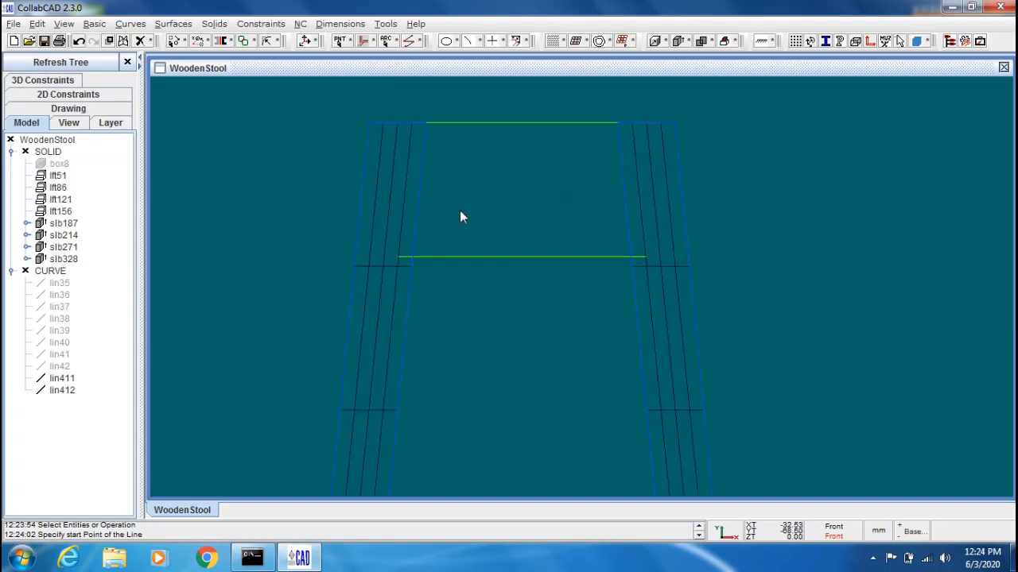
left_click(401, 255)
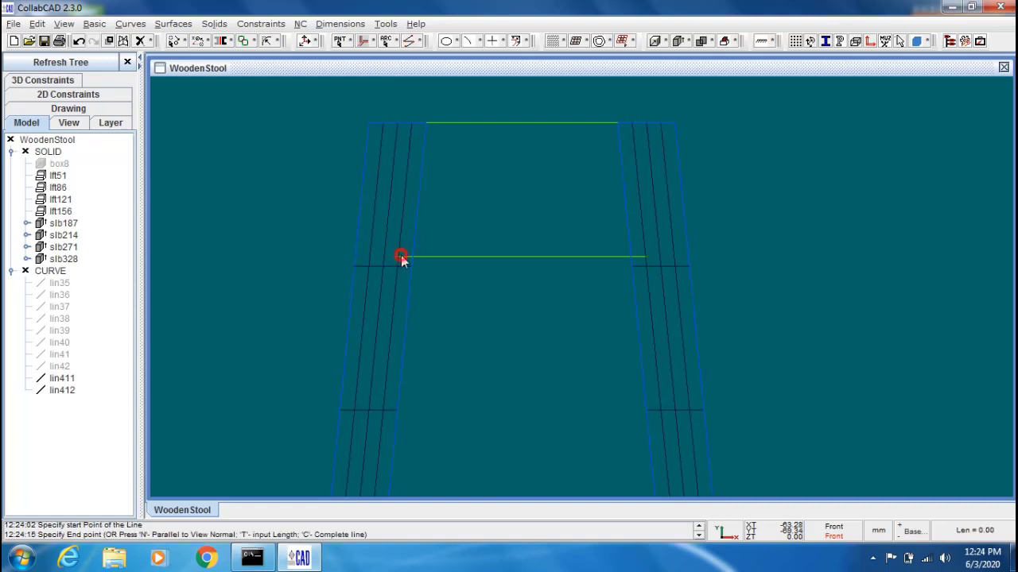
left_click(398, 124)
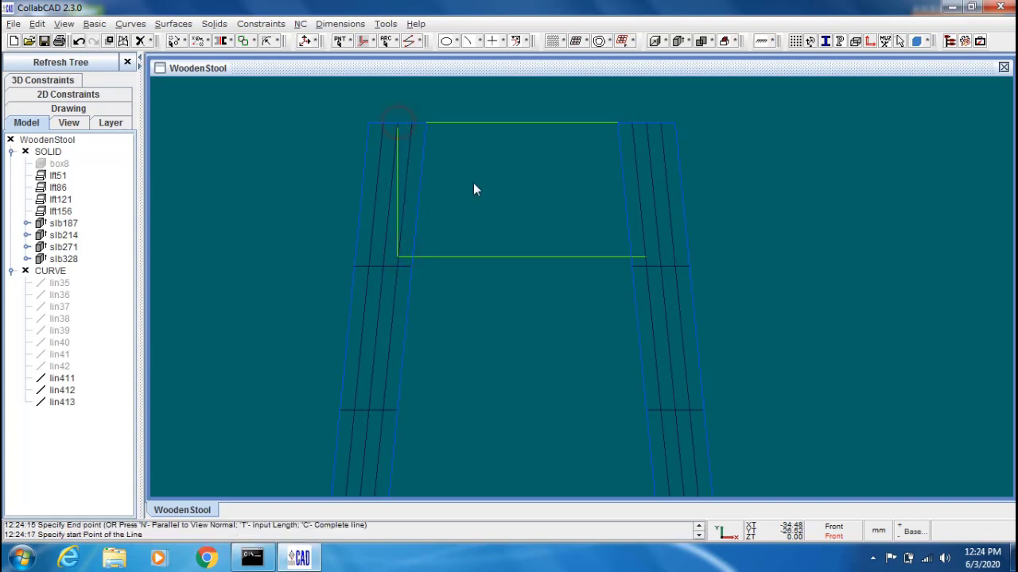
left_click(644, 257)
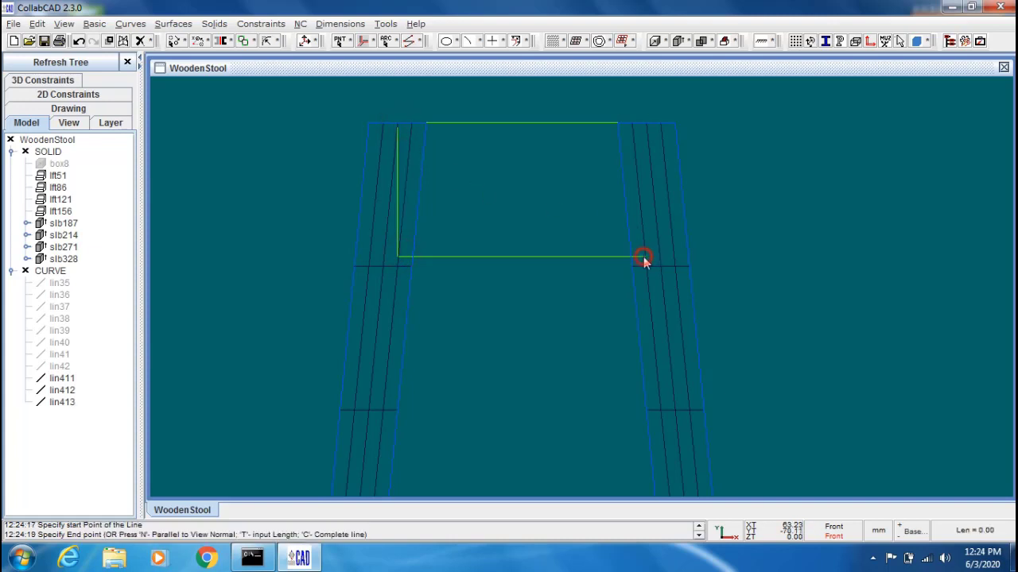
left_click(647, 124)
key("Escape")
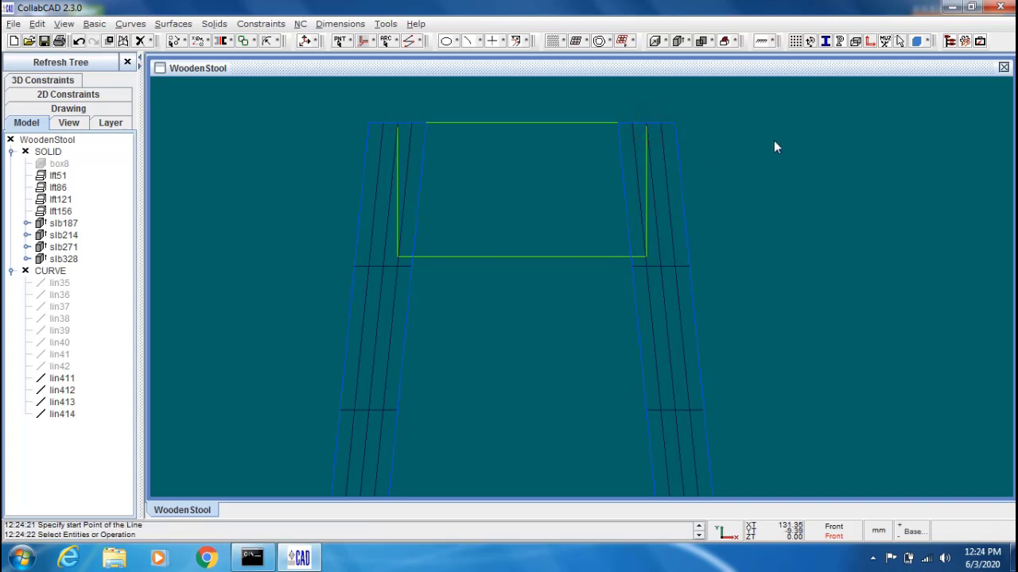
- Create a one-direction slab with thickness 15 from the rectangle's chained lines between the leg tops
key("ctrl+f")
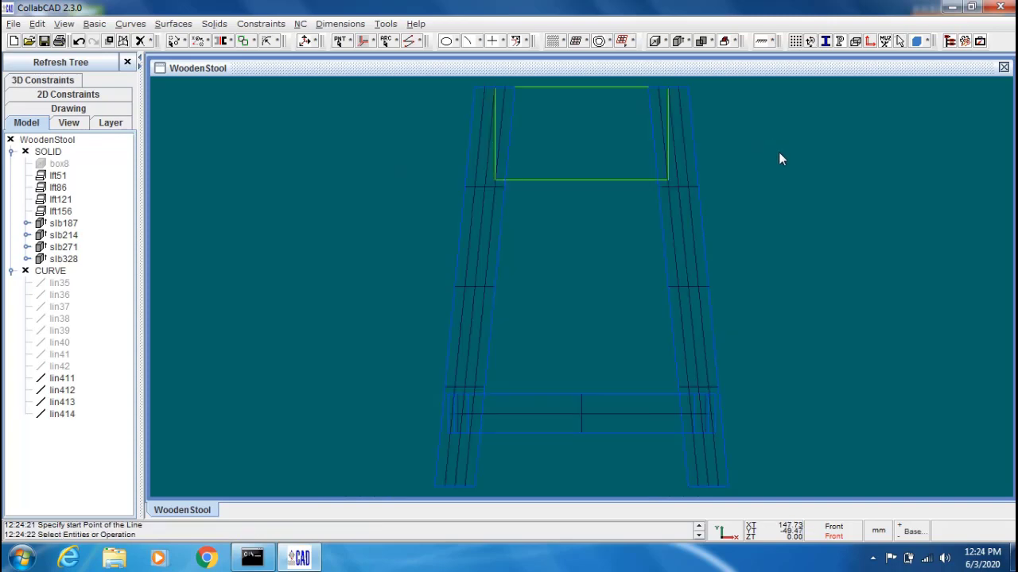
middle_click_drag(779, 151, 804, 117)
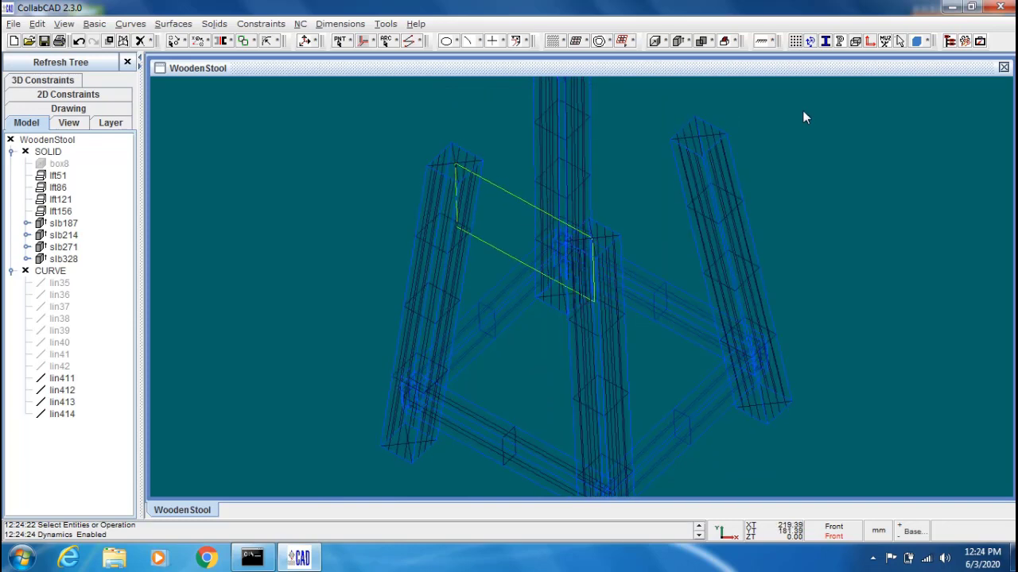
key("ctrl+d")
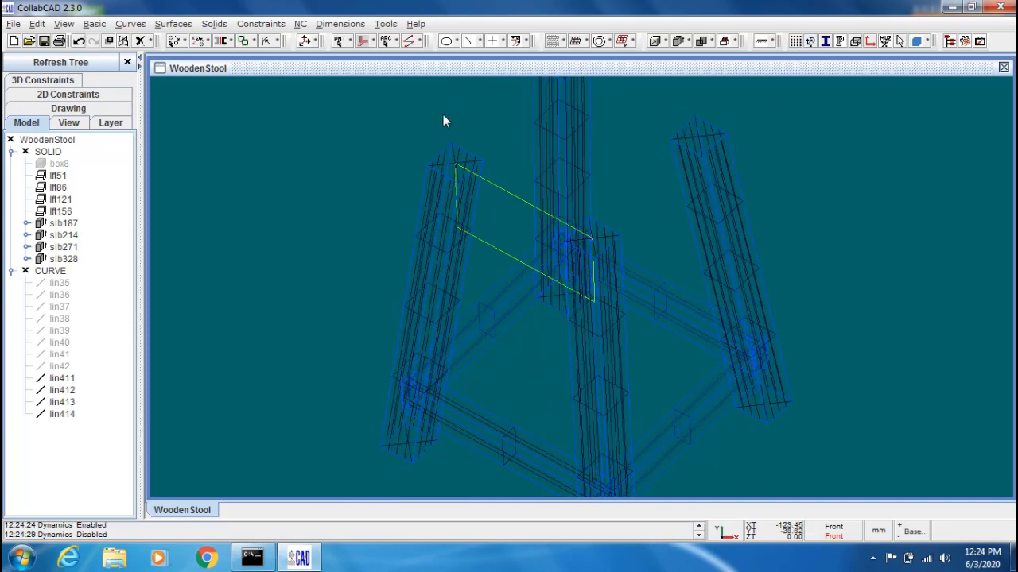
left_click(676, 40)
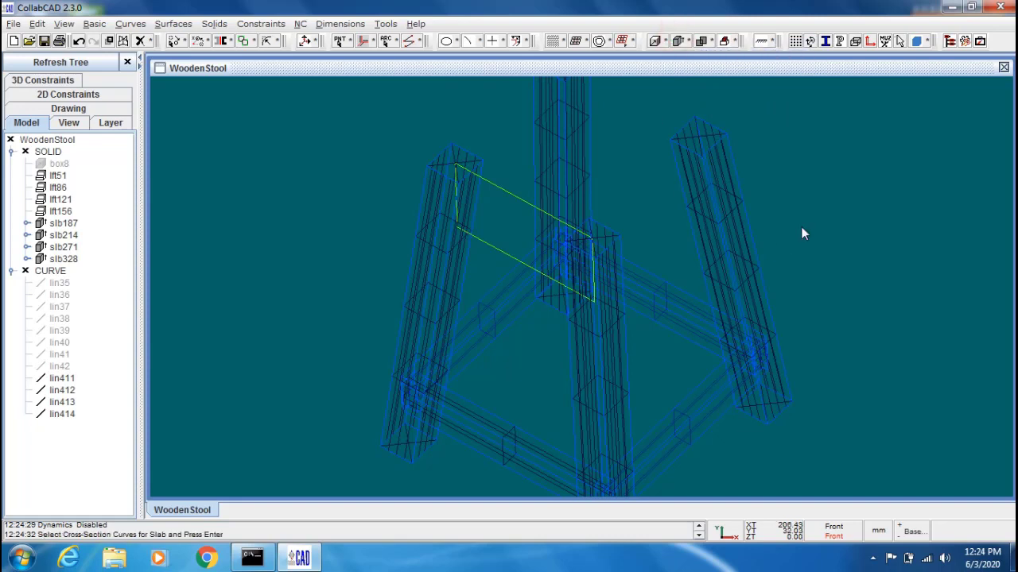
right_click(800, 157)
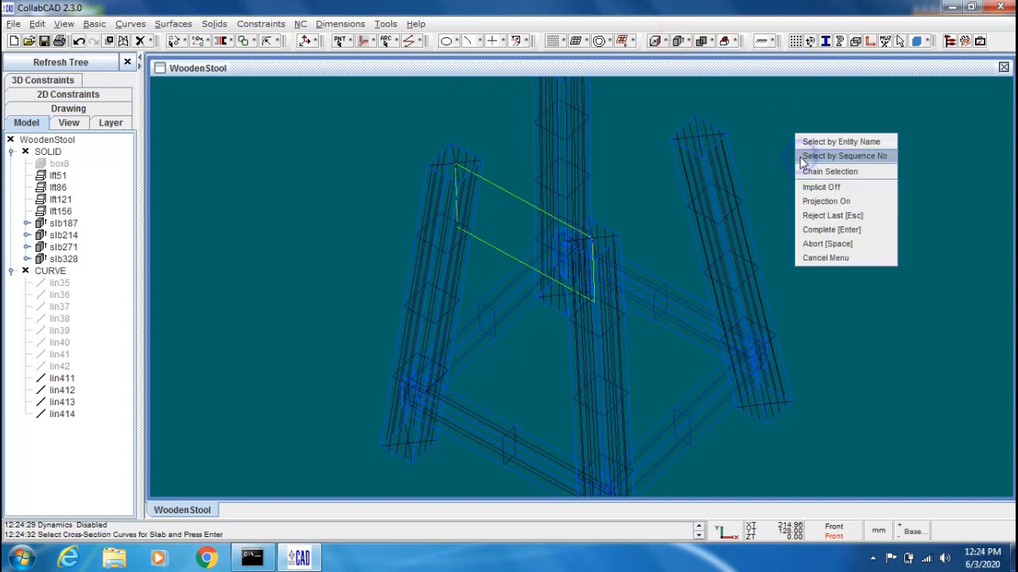
left_click(865, 173)
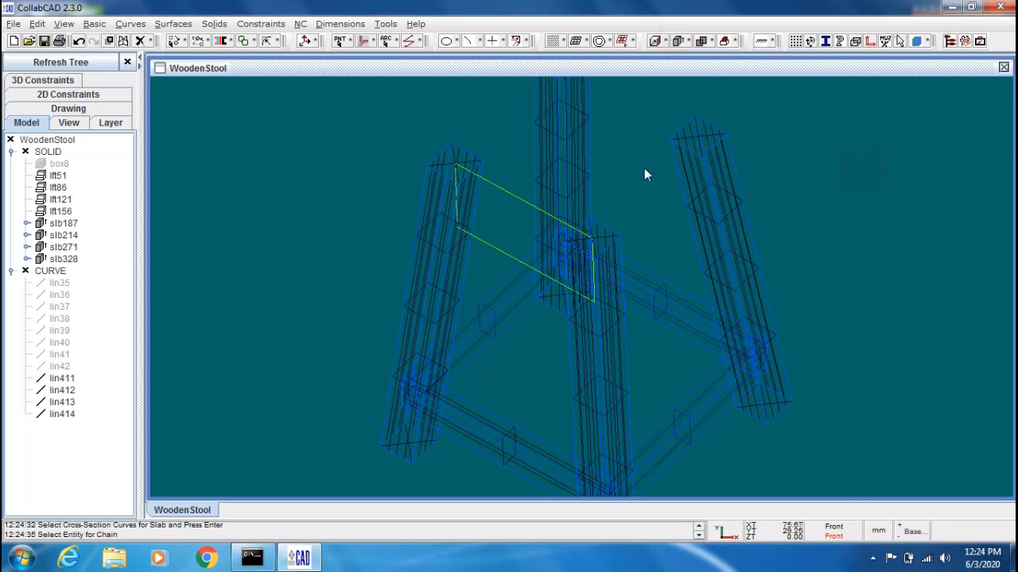
left_click(512, 195)
key("Return")
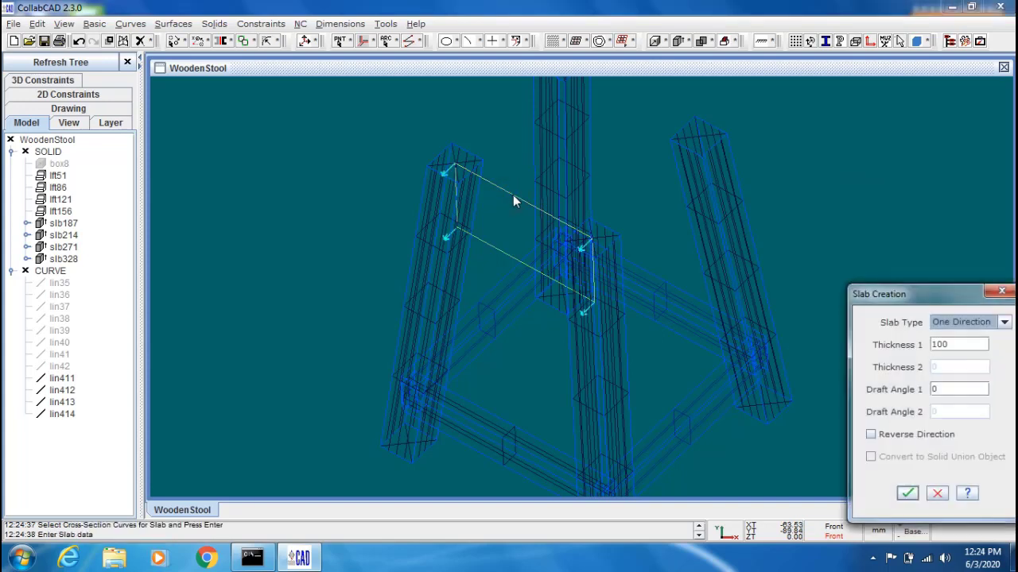
double_click(950, 344)
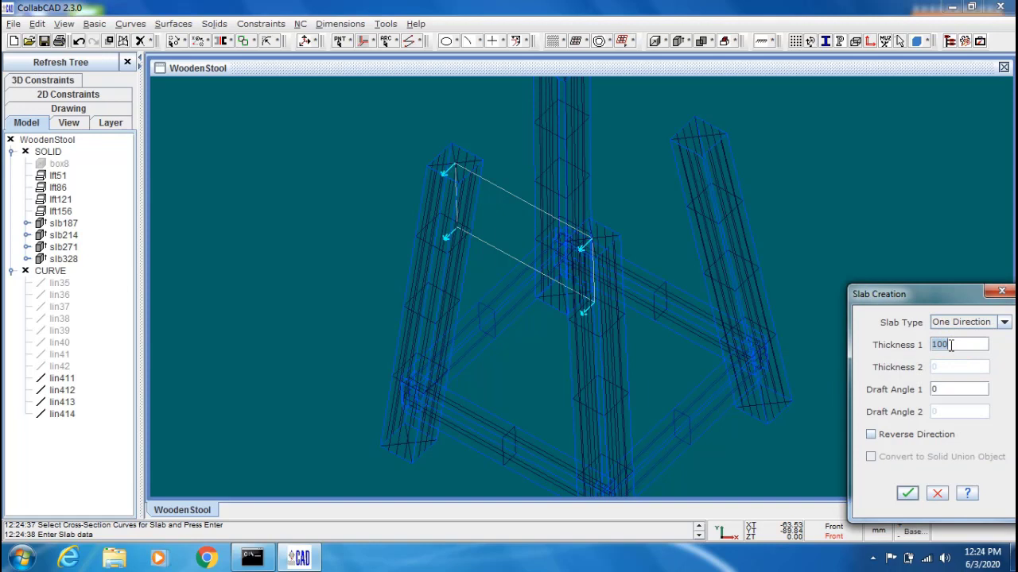
type("15")
left_click(907, 493)
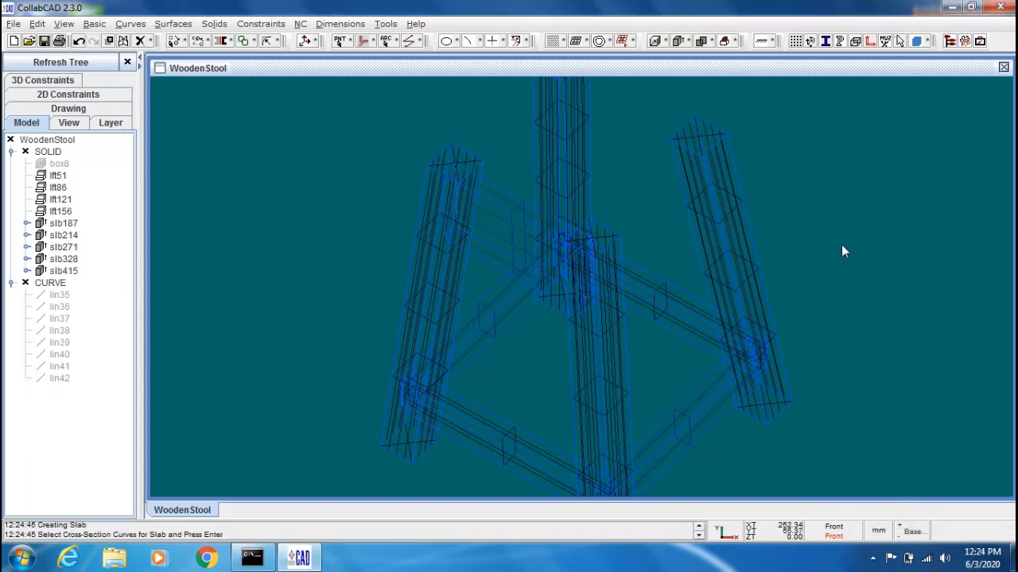
- Examine the new upper slab between the legs in shaded display from different angles and return to the wireframe front view
key("s")
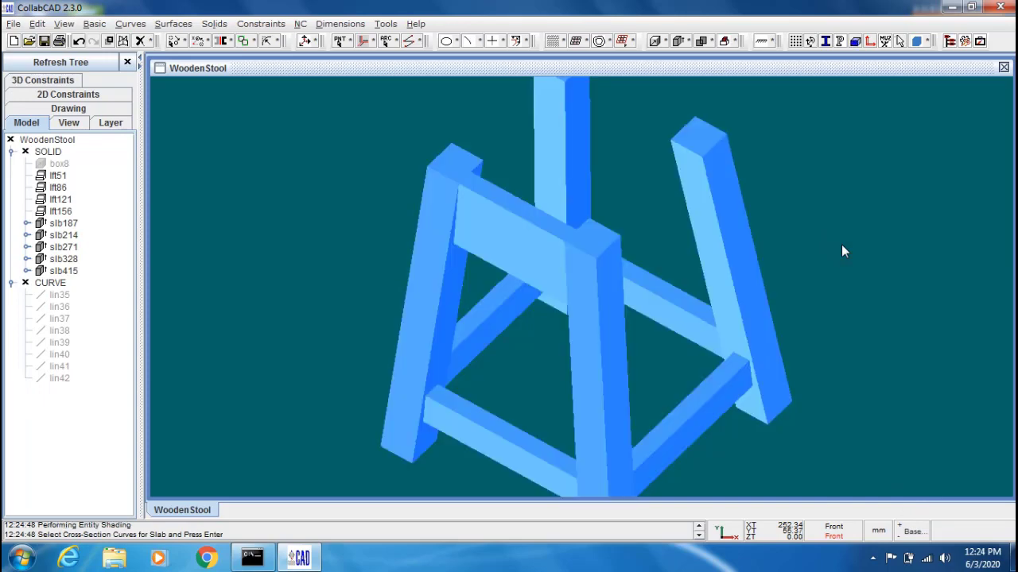
key("d")
mouse_move(842, 245)
left_mouse_down()
mouse_move(842, 269)
mouse_move(857, 279)
mouse_move(889, 217)
mouse_move(850, 236)
mouse_move(872, 292)
mouse_move(901, 269)
mouse_move(897, 207)
mouse_move(932, 258)
mouse_move(887, 297)
mouse_move(838, 295)
mouse_move(788, 272)
mouse_move(854, 271)
mouse_move(871, 239)
left_mouse_up()
left_click(871, 238)
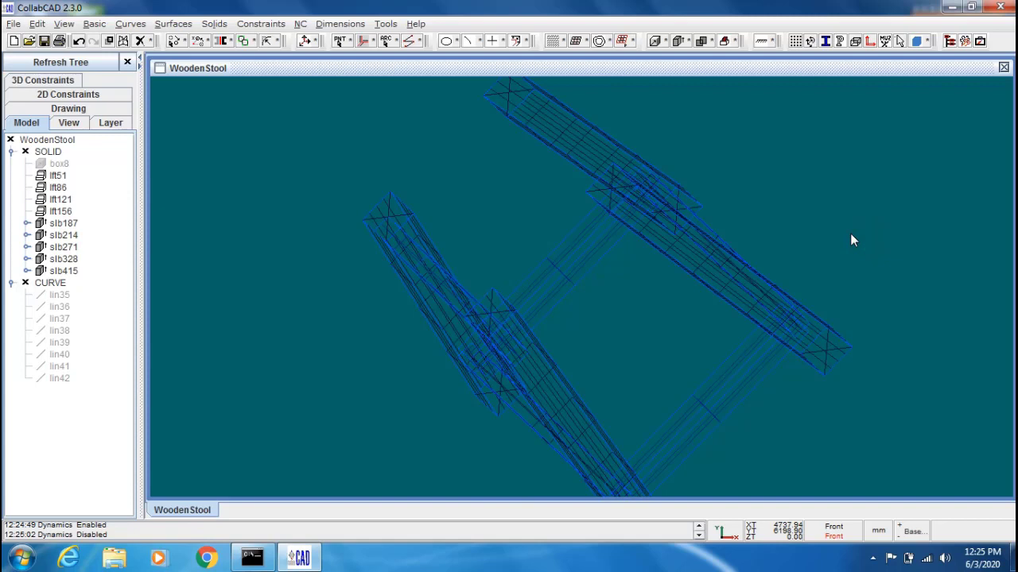
key("ctrl+r")
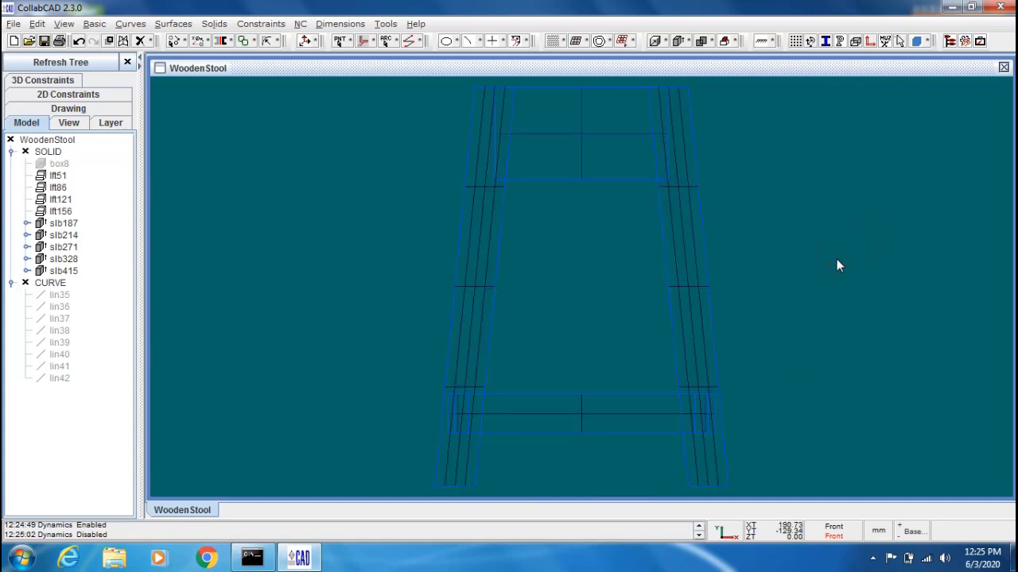
- Unhide the seat box and fit the whole stool in an angled wireframe view
left_click(58, 163)
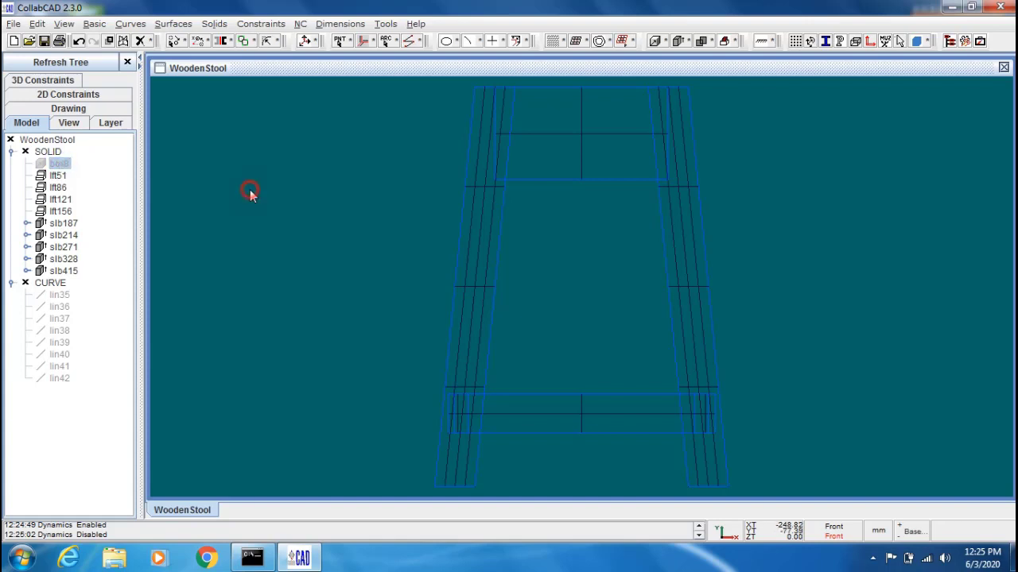
right_click(63, 165)
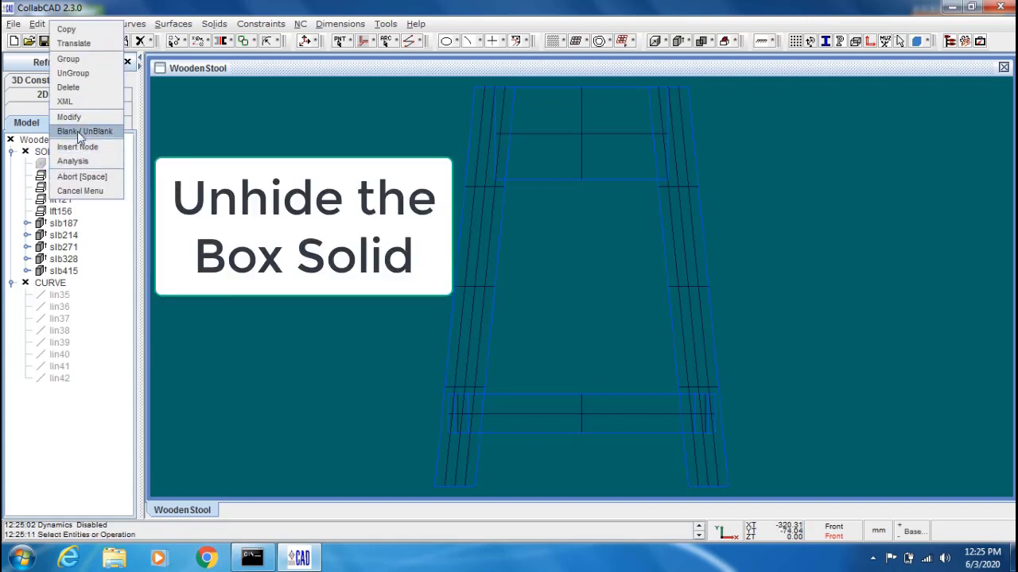
left_click(79, 136)
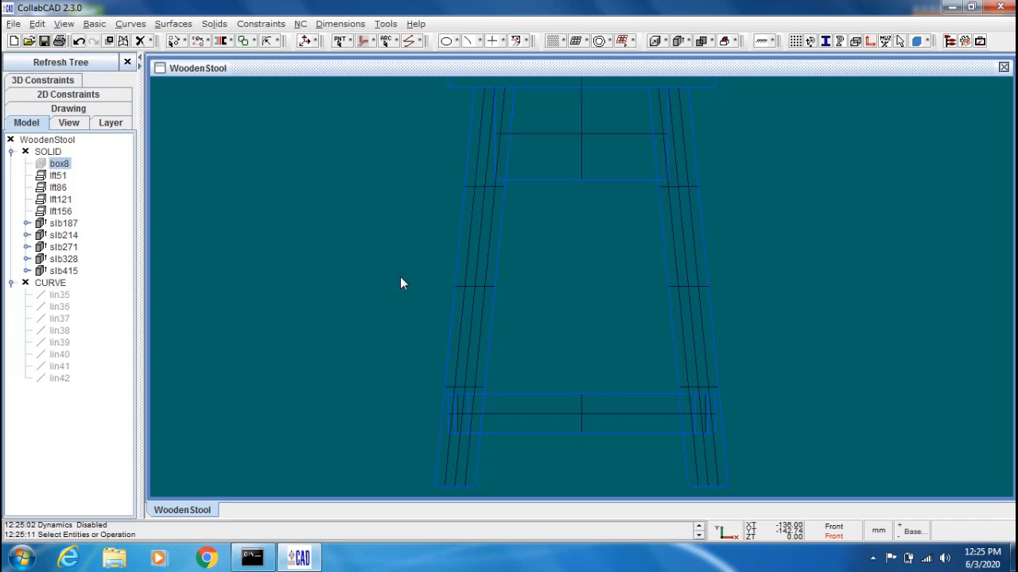
key("f")
left_click(813, 228)
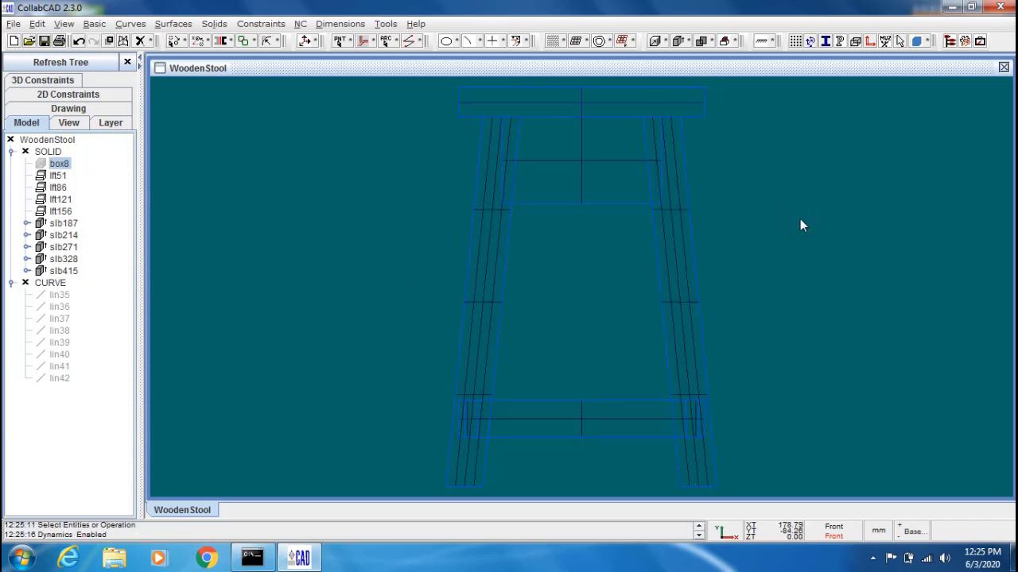
mouse_move(800, 219)
left_mouse_down()
mouse_move(806, 228)
mouse_move(819, 210)
mouse_move(804, 220)
mouse_move(793, 205)
left_mouse_up()
key("space")
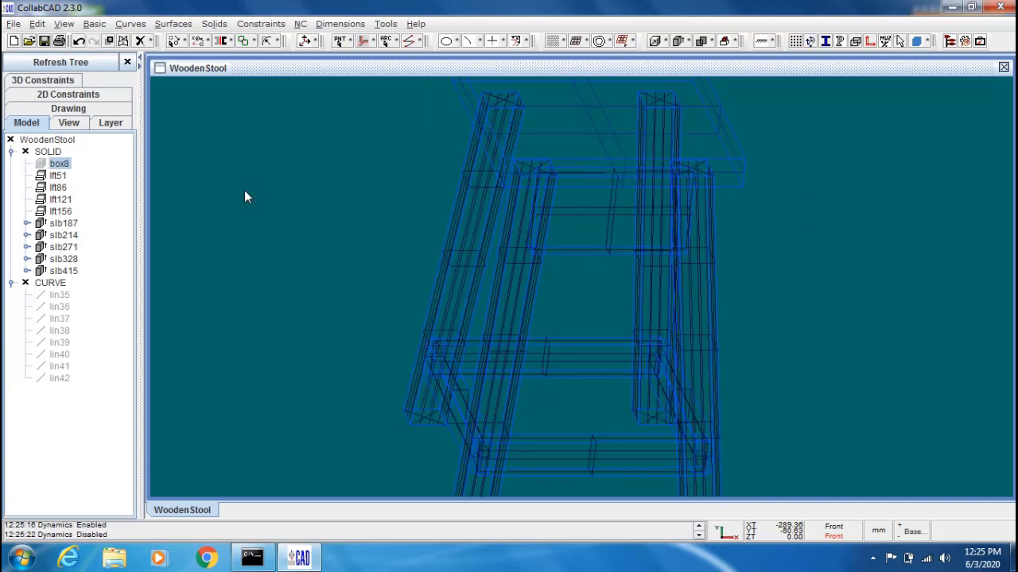
- Copy and rotate the upper slab about the local Y axis through the seat's centre, at 90 degrees with 3 copies
scroll(244, 190, "down", 1)
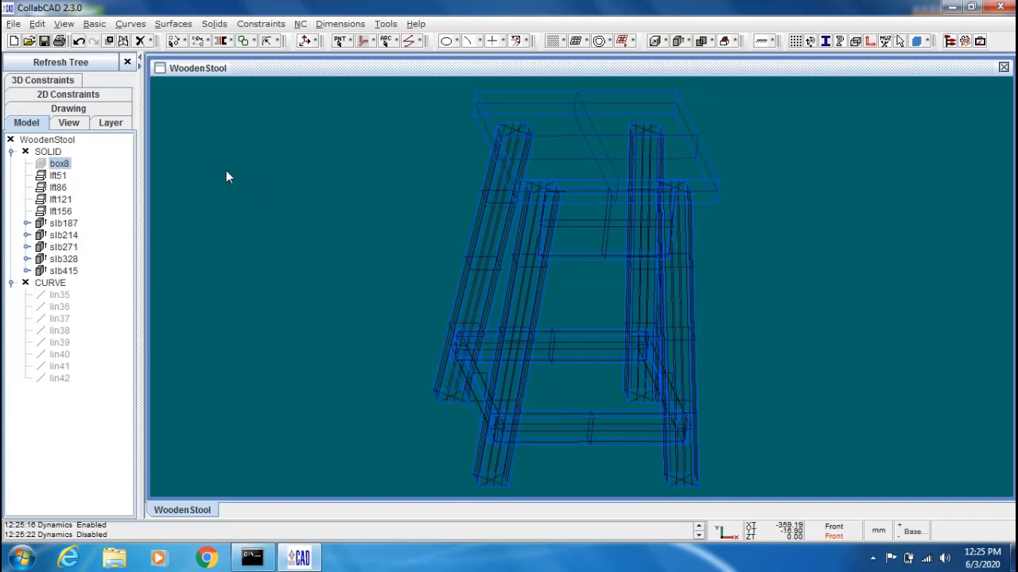
left_click(37, 23)
mouse_move(73, 157)
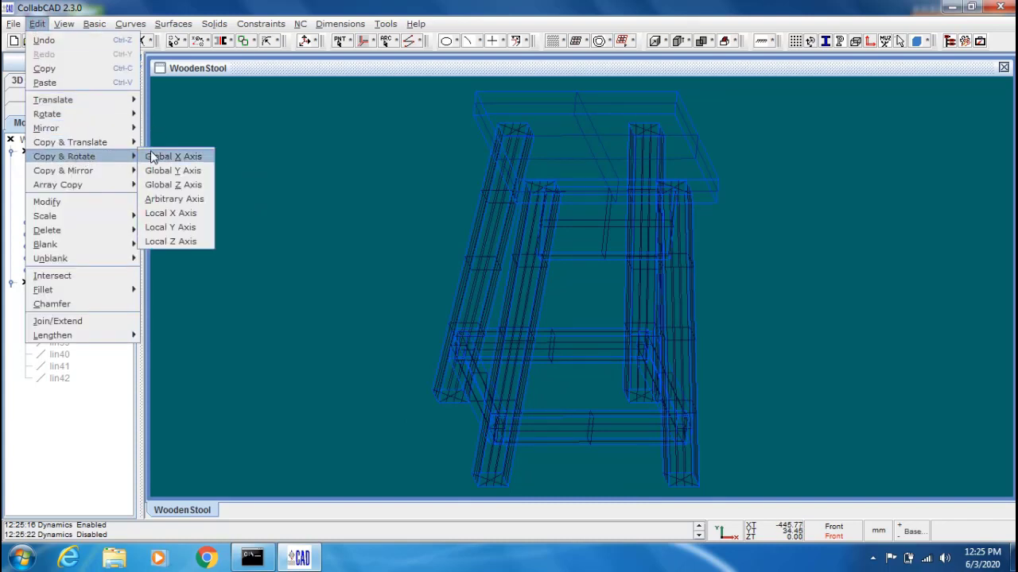
left_click(187, 229)
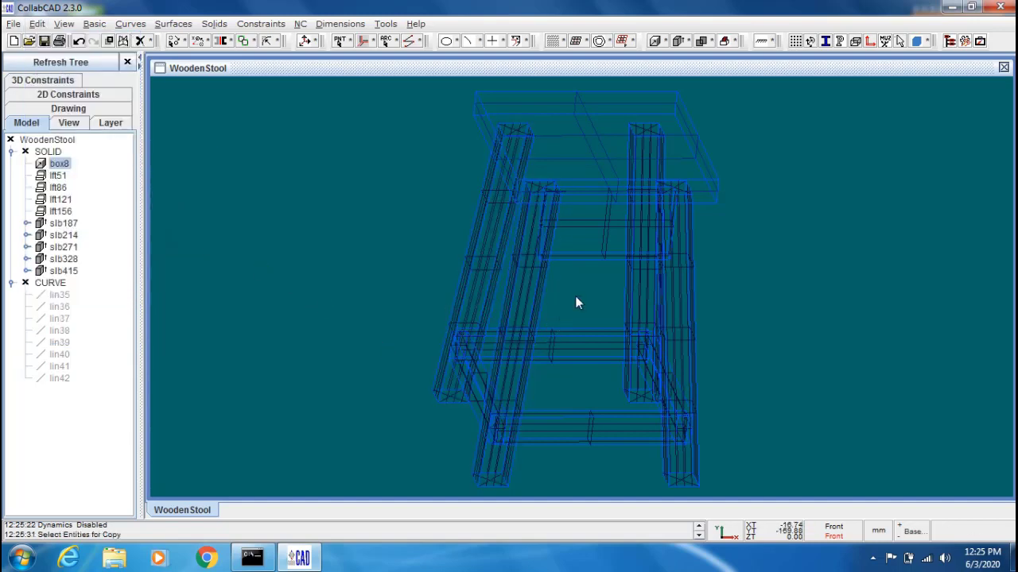
left_click(577, 256)
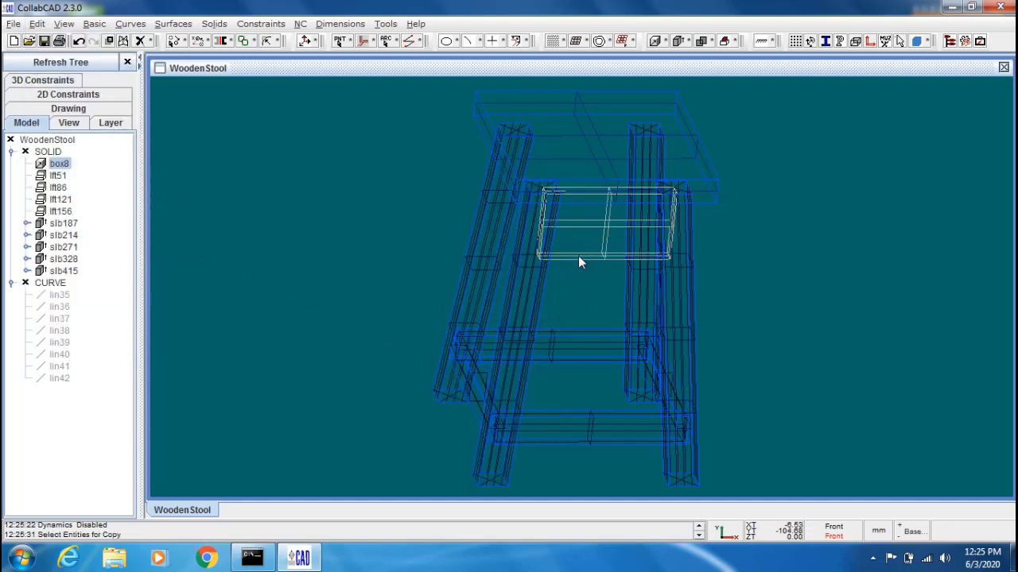
right_click(578, 255)
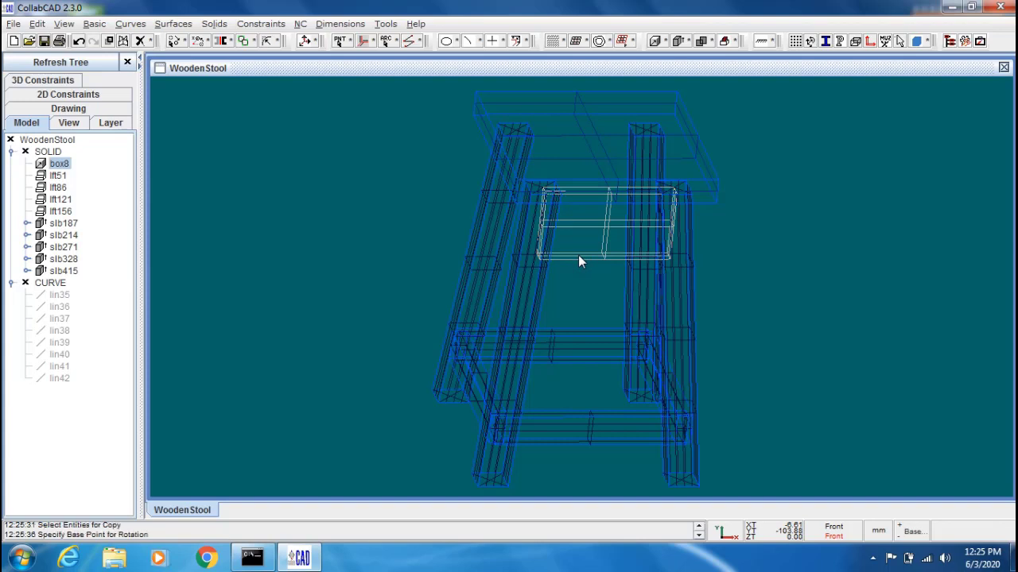
left_click(593, 163)
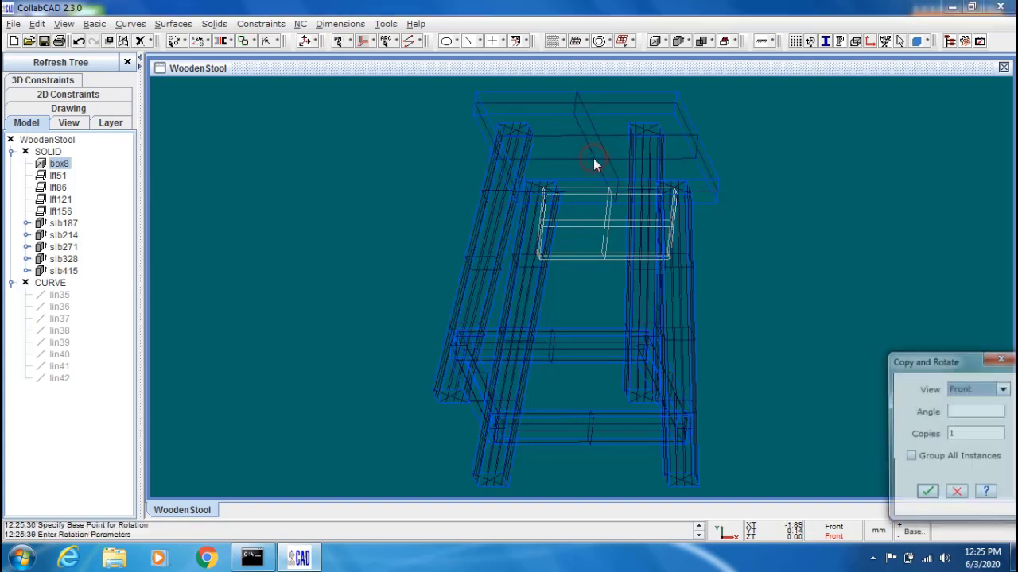
left_click(966, 411)
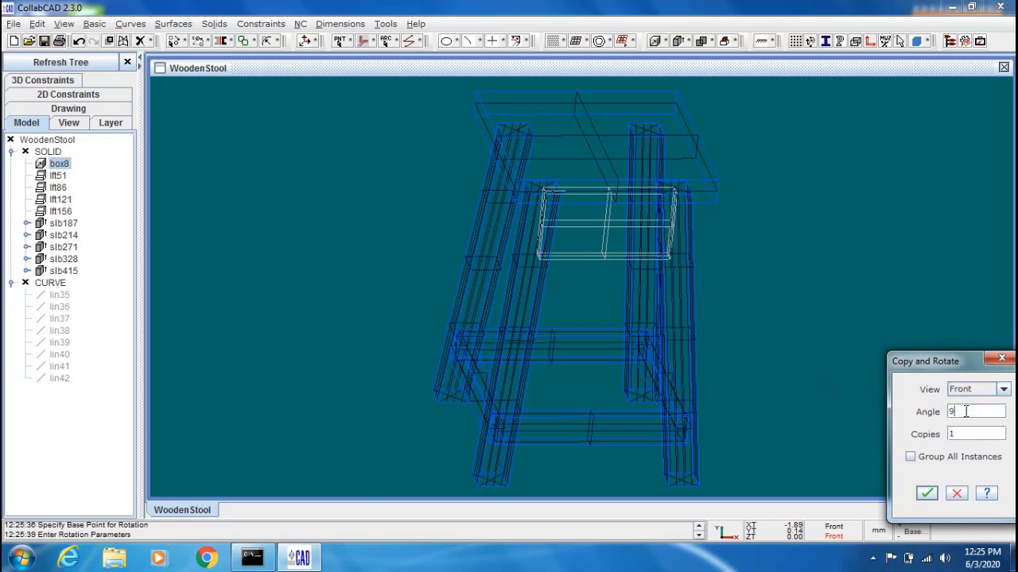
double_click(965, 439)
type("3")
left_click(927, 494)
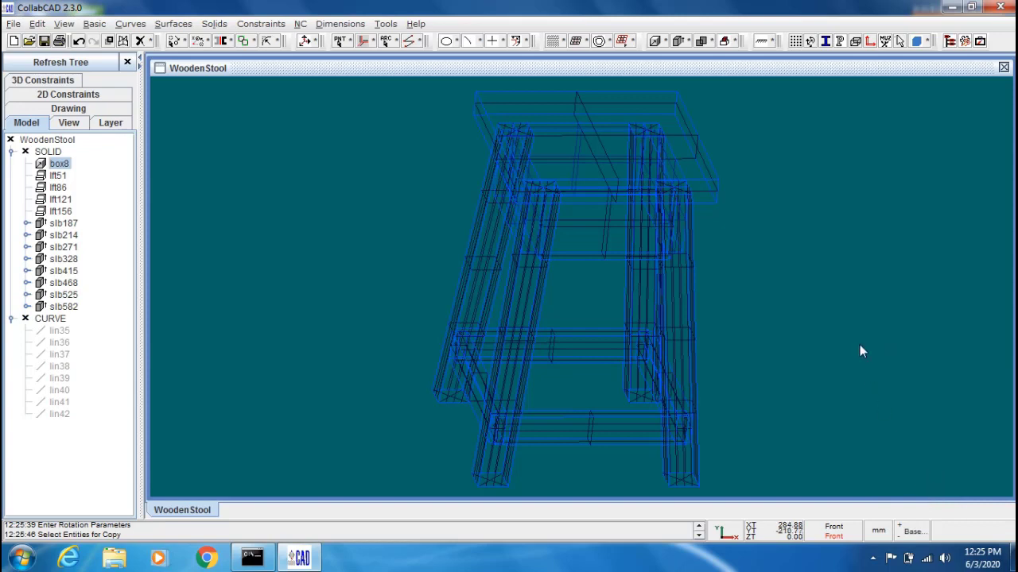
left_click(858, 318)
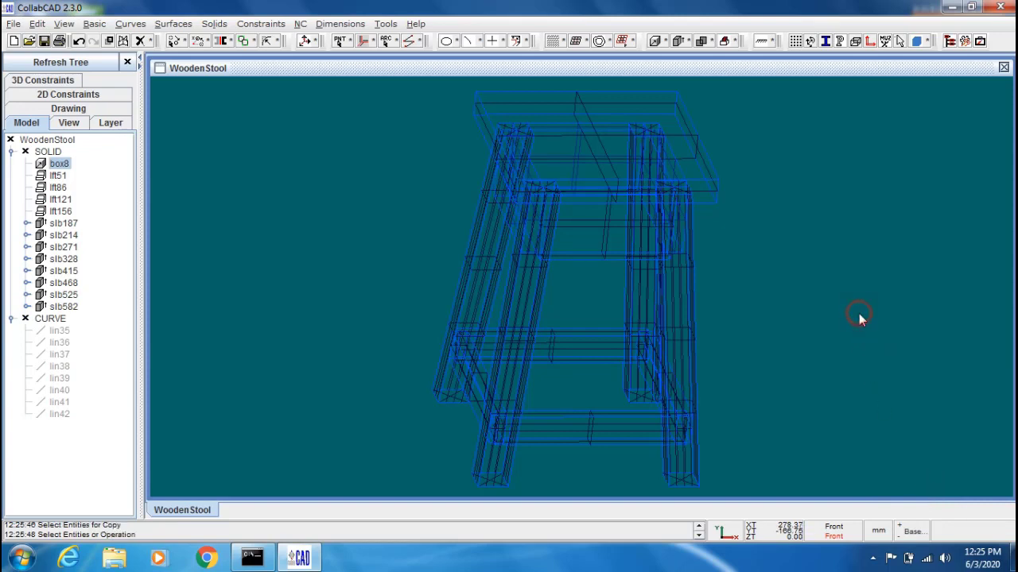
- Round all edges of the seat box with a global constant-radius blend of 12.4 mm
key("s")
mouse_move(806, 268)
middle_mouse_down()
mouse_move(838, 314)
mouse_move(872, 285)
mouse_move(910, 277)
mouse_move(934, 304)
mouse_move(811, 318)
mouse_move(795, 330)
mouse_move(812, 358)
mouse_move(795, 354)
mouse_move(813, 348)
mouse_move(827, 303)
mouse_move(853, 296)
mouse_move(829, 296)
mouse_move(830, 328)
mouse_move(790, 336)
mouse_move(784, 307)
middle_mouse_up()
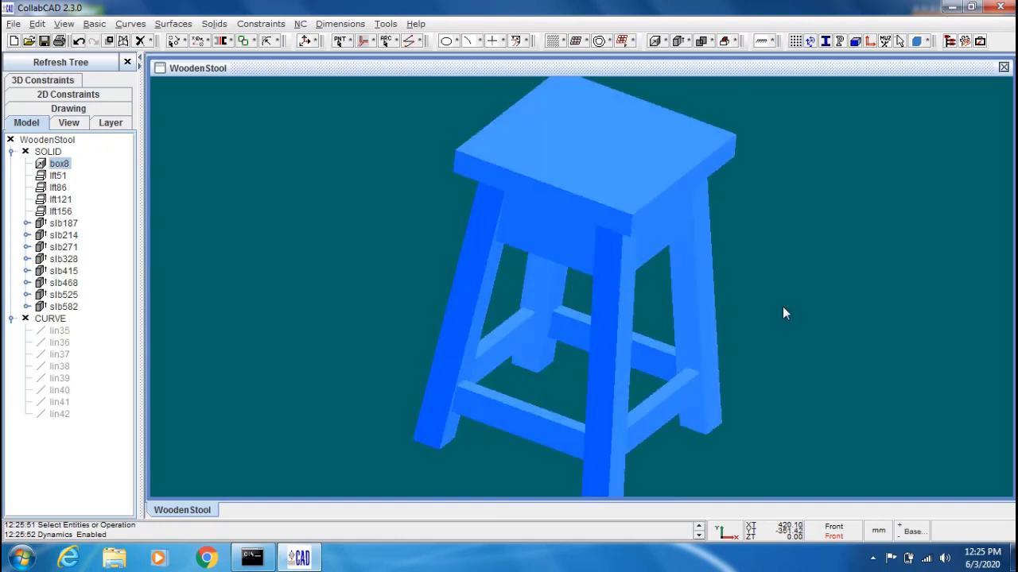
left_click(834, 290)
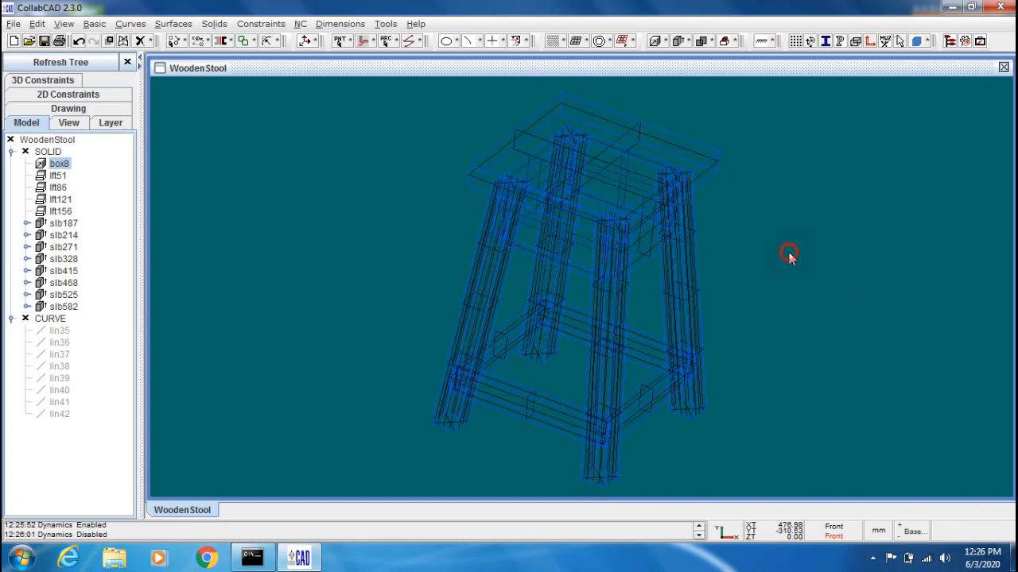
left_click(215, 24)
mouse_move(245, 309)
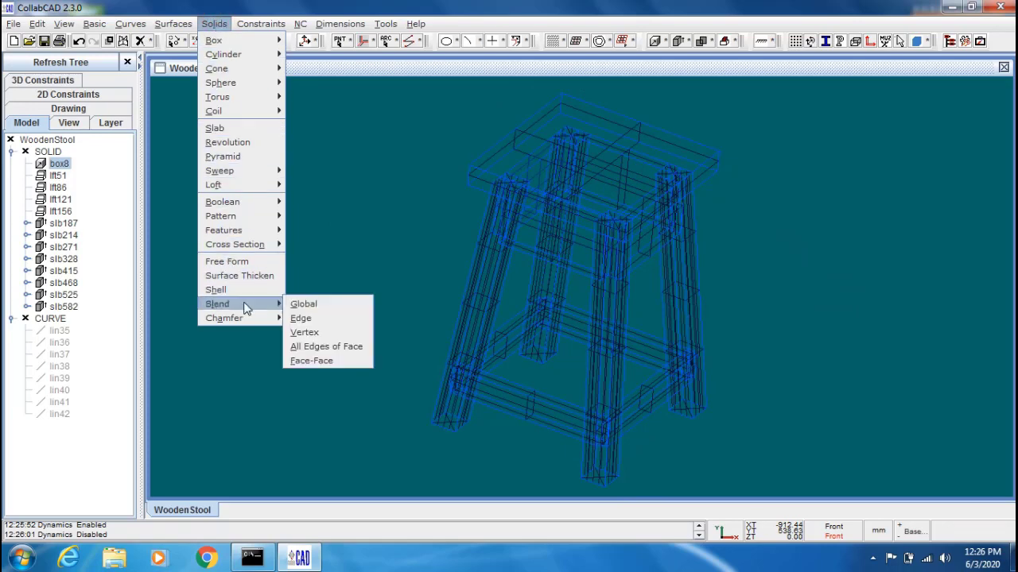
left_click(352, 305)
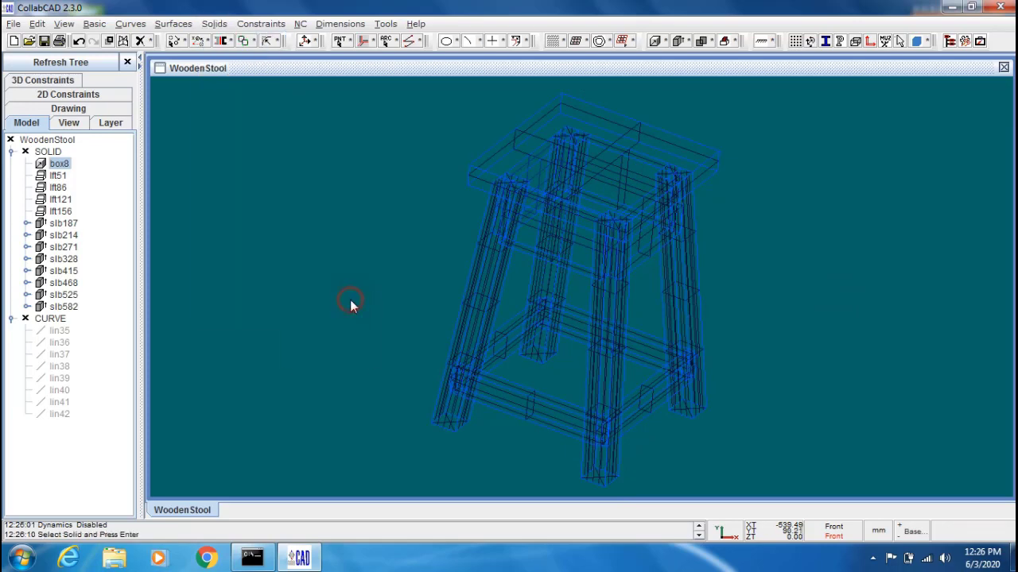
left_click(481, 175)
key("Return")
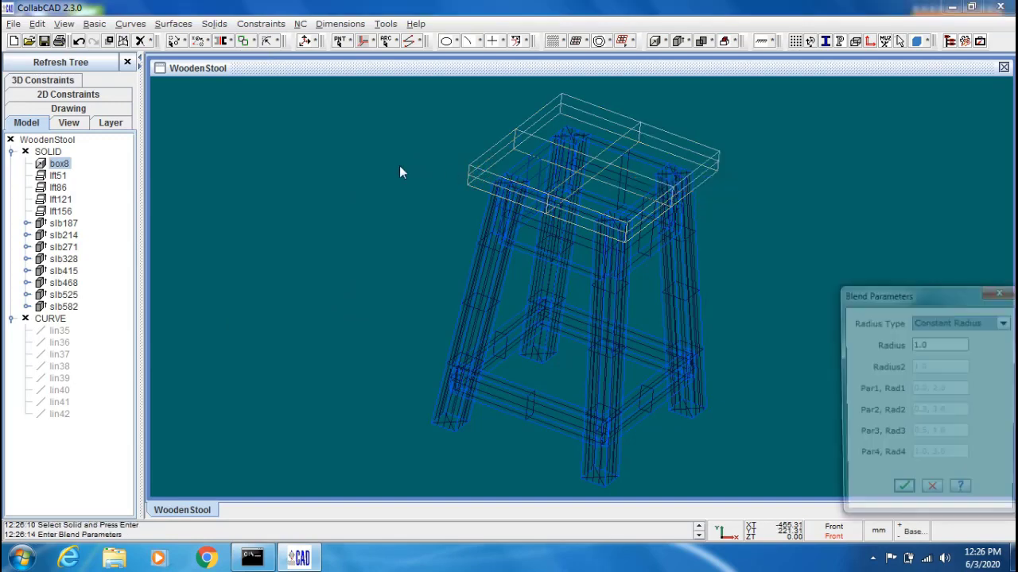
double_click(941, 344)
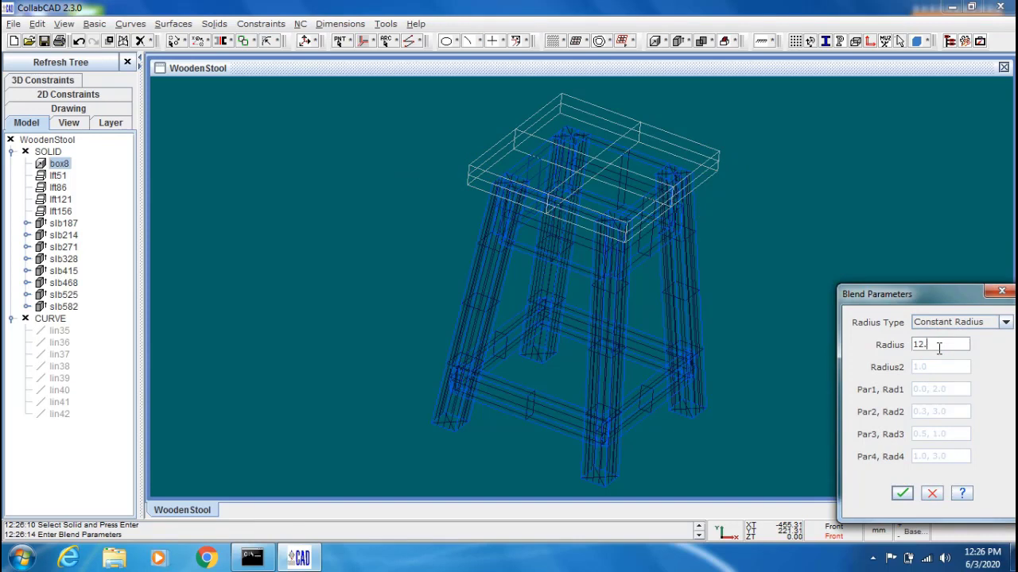
left_click(902, 494)
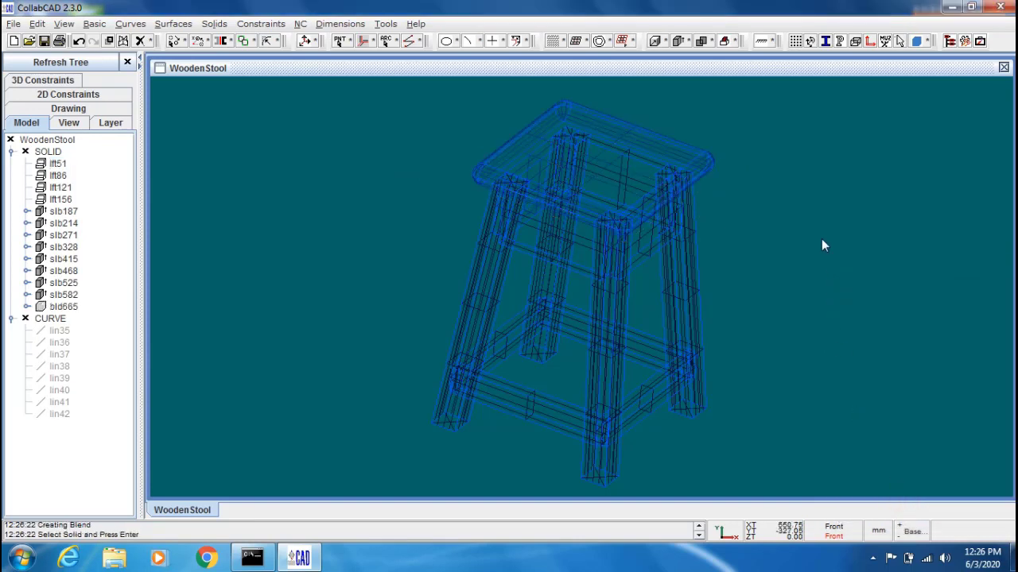
key("Escape")
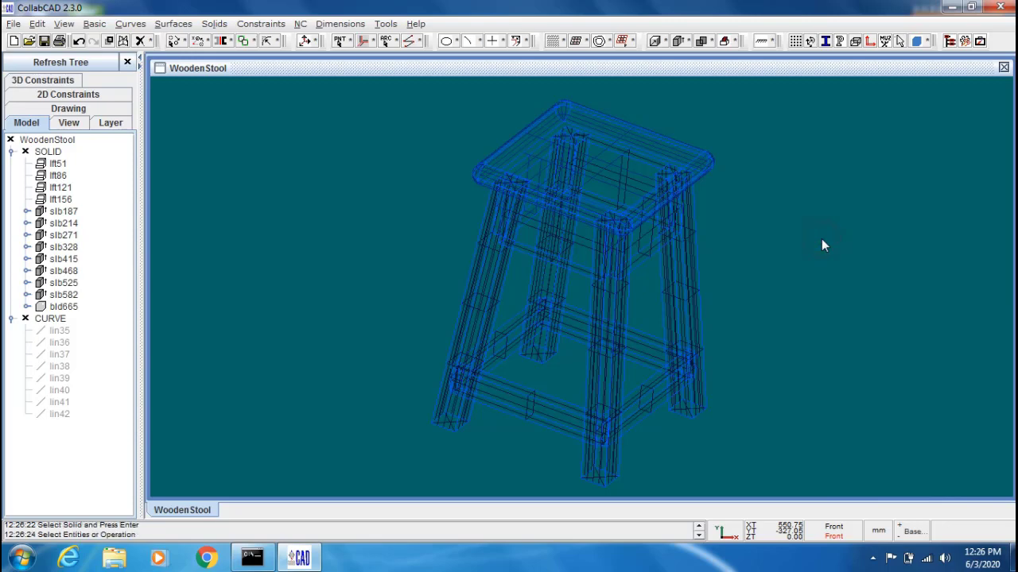
- Unite the four legs, four lower crossbars and four upper slabs into one solid with a Boolean union, leaving out the blended seat
key("ctrl+h")
mouse_move(807, 225)
left_mouse_down()
mouse_move(845, 291)
mouse_move(799, 251)
mouse_move(816, 239)
mouse_move(805, 235)
left_mouse_up()
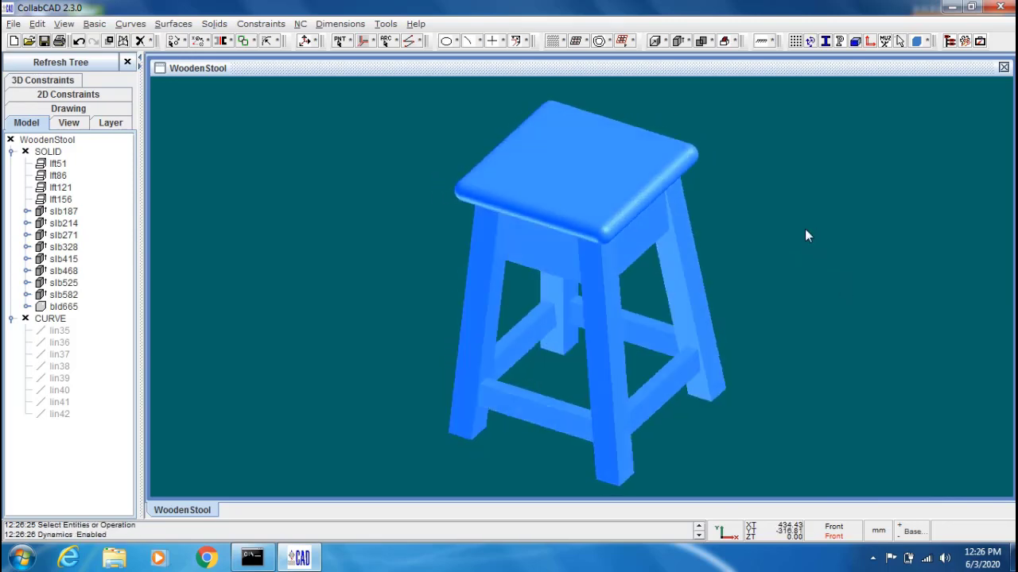
middle_click(804, 230)
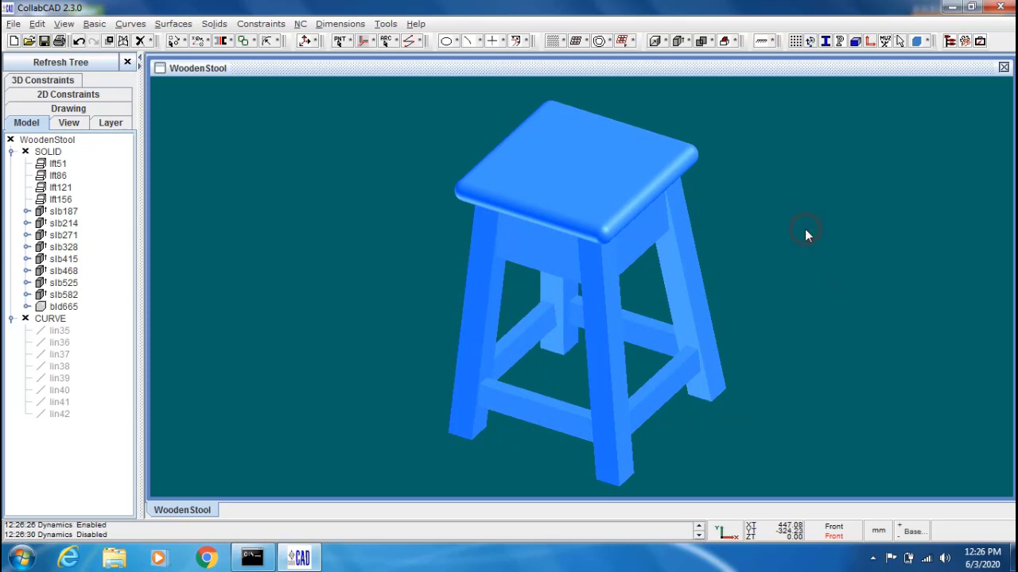
key("ctrl+h")
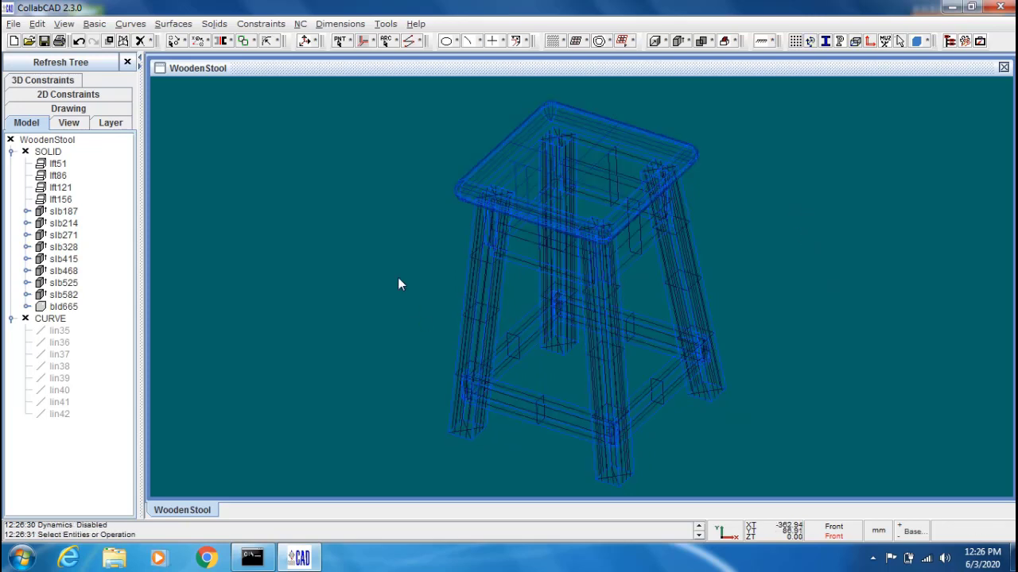
left_click(214, 23)
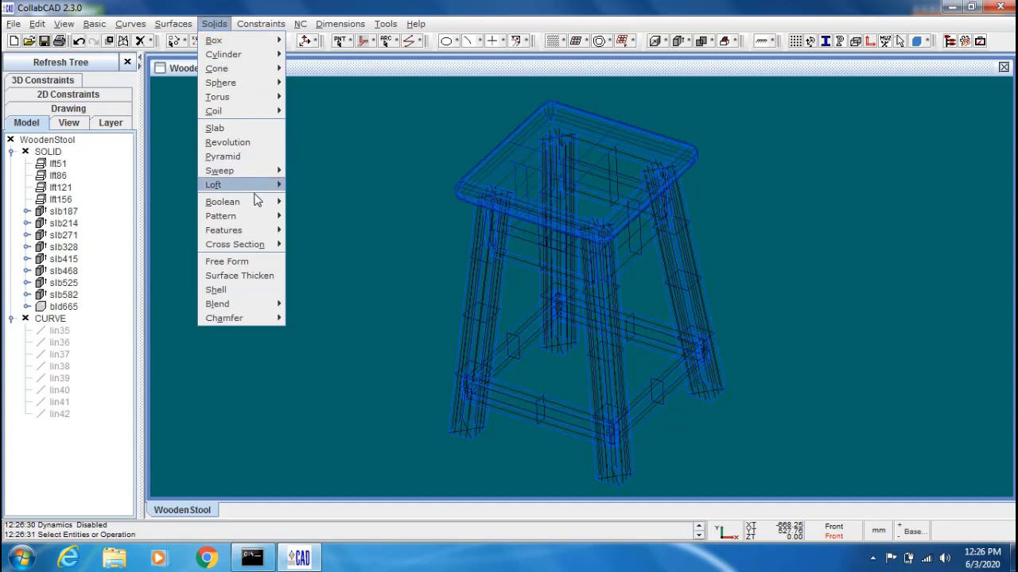
mouse_move(272, 203)
left_click(334, 202)
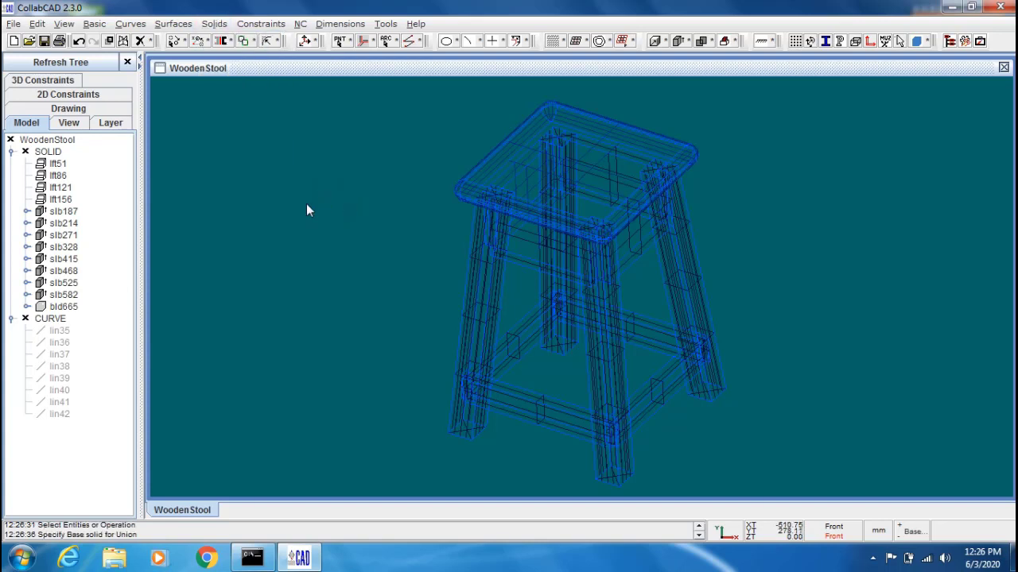
left_click(470, 299)
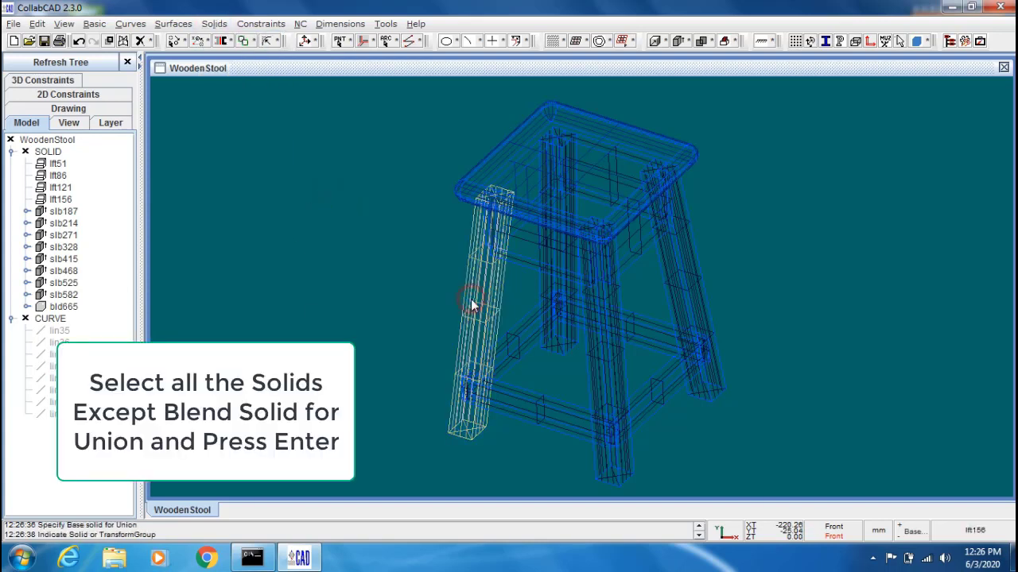
left_click(522, 342)
left_click(517, 399)
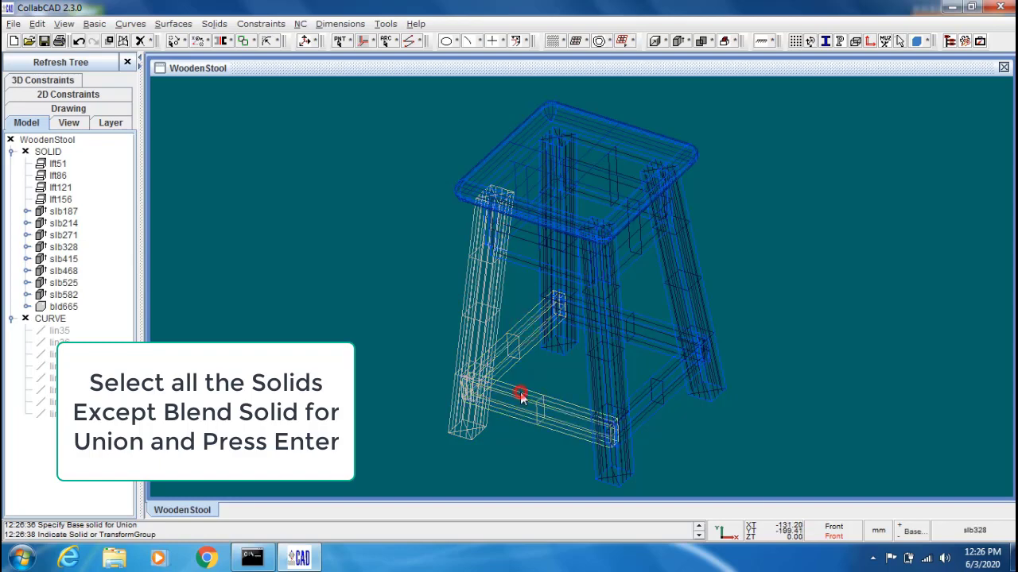
left_click(618, 391)
left_click(652, 393)
left_click(689, 320)
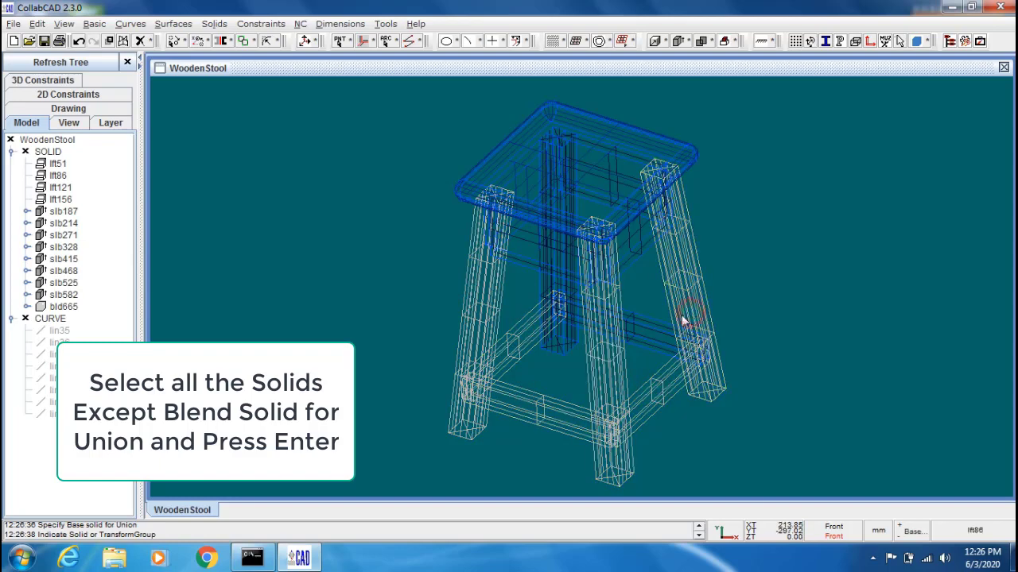
left_click(654, 332)
left_click(564, 331)
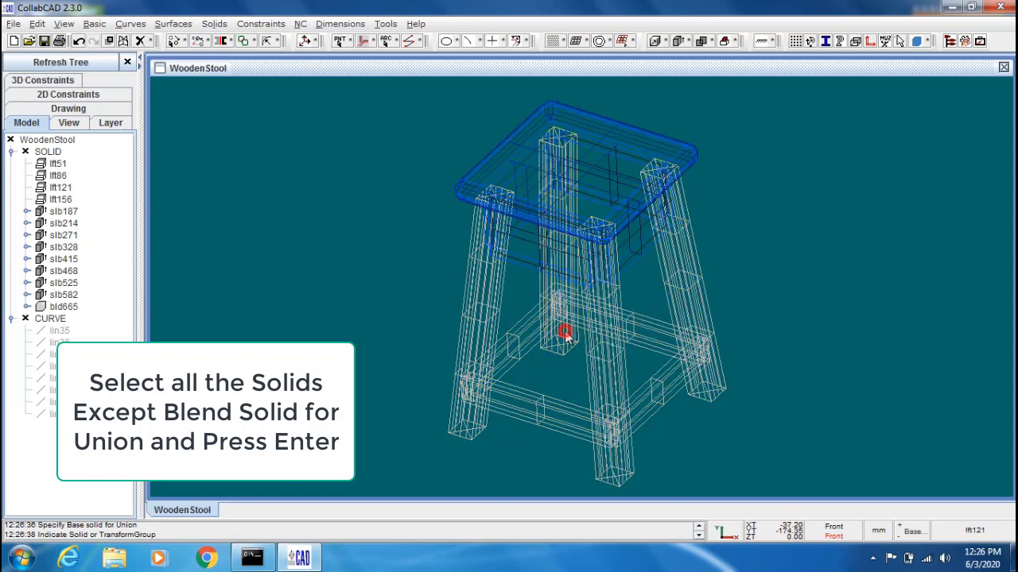
left_click(527, 262)
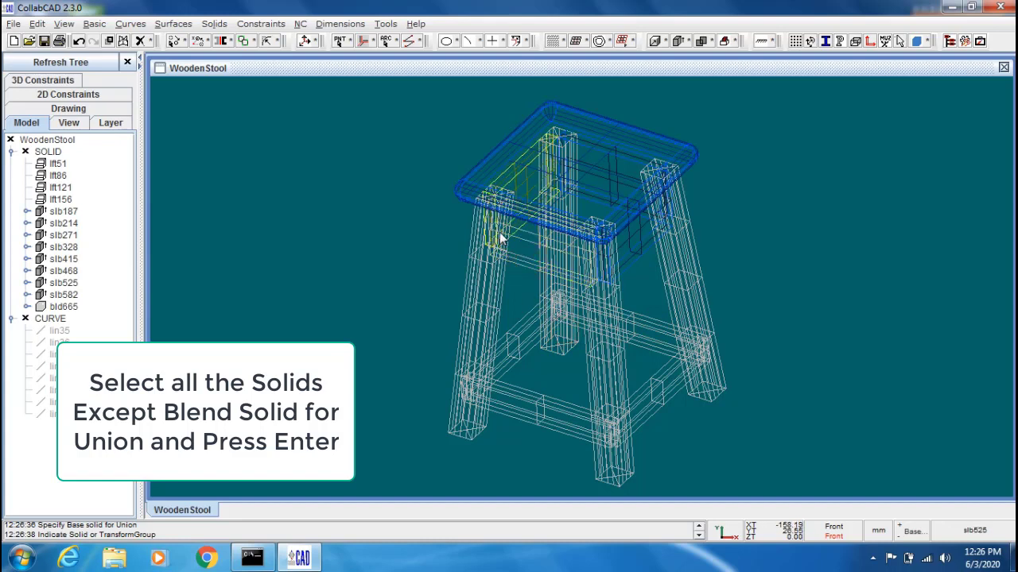
left_click(499, 232)
left_click(637, 252)
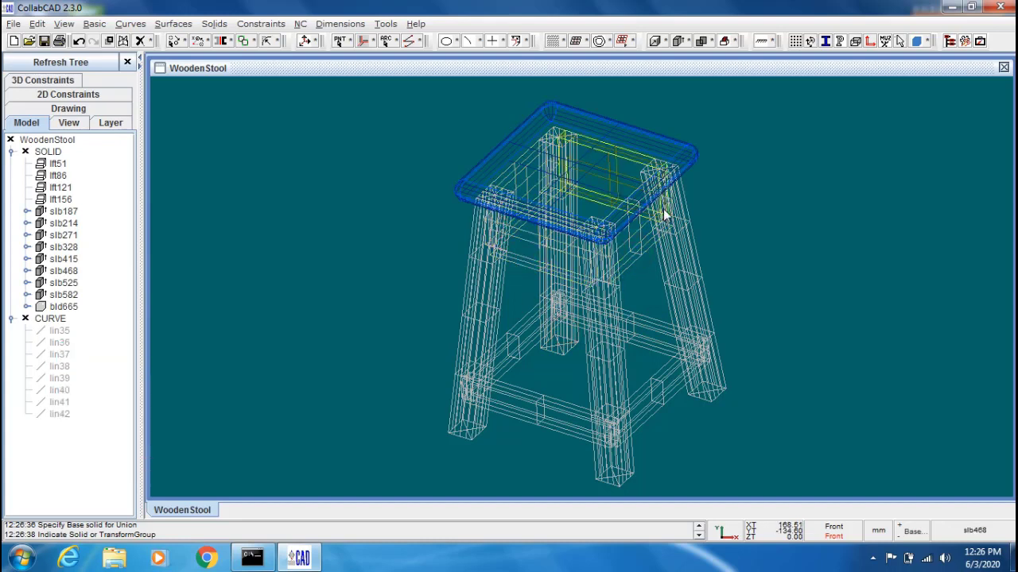
left_click(663, 209)
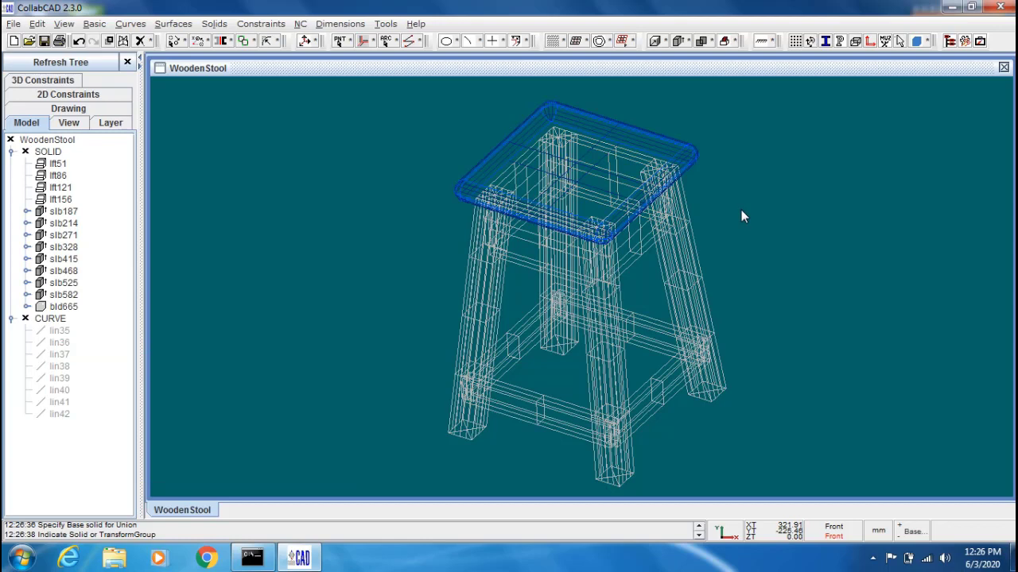
right_click(741, 210)
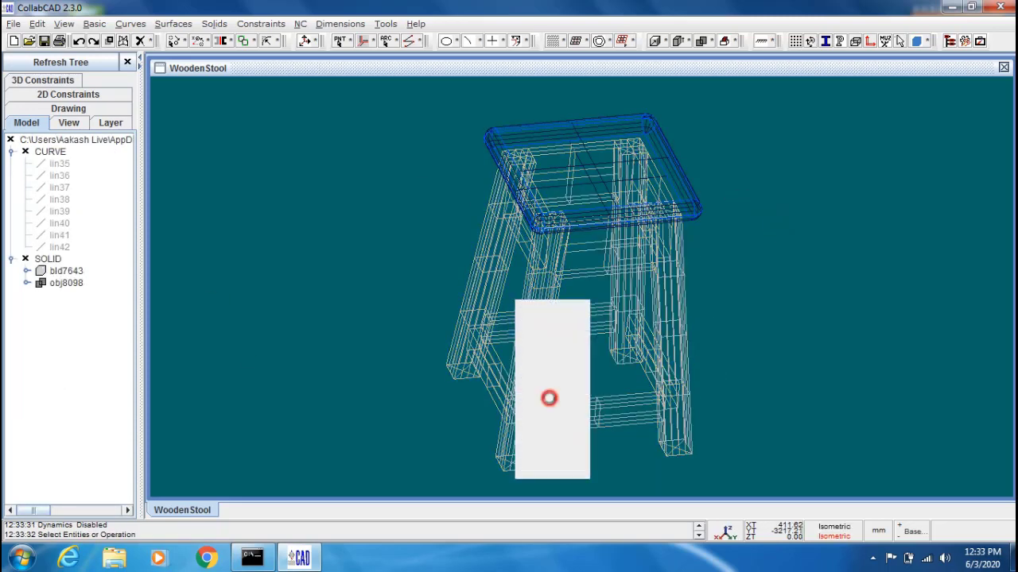
- Change the colour of the united leg frame to brown in its entity properties
left_click(550, 399)
left_click(844, 361)
left_click(504, 261)
left_click(468, 410)
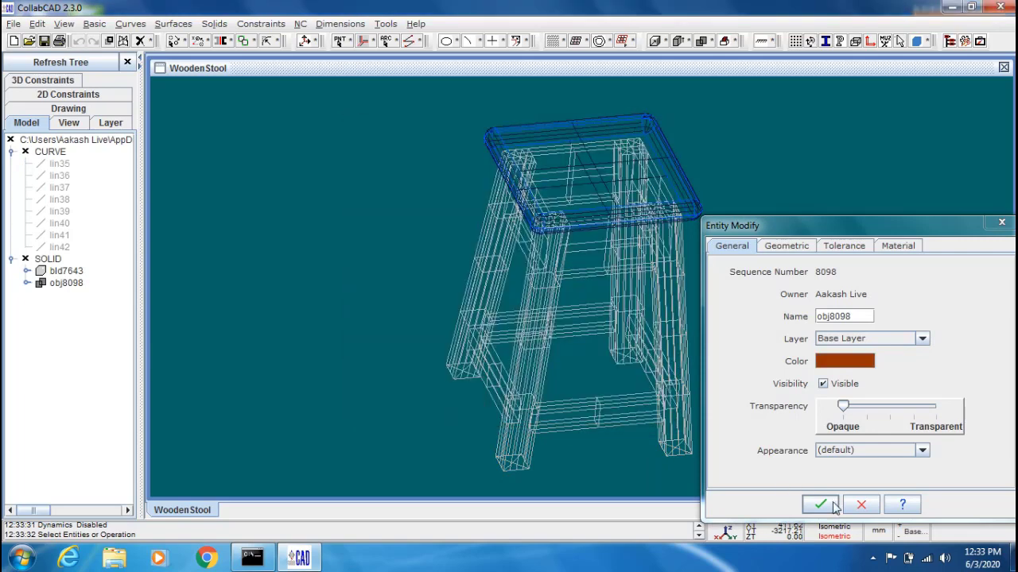
left_click(833, 507)
- Change the colour of the rounded seat to black in its entity properties
right_click(700, 204)
left_click(738, 278)
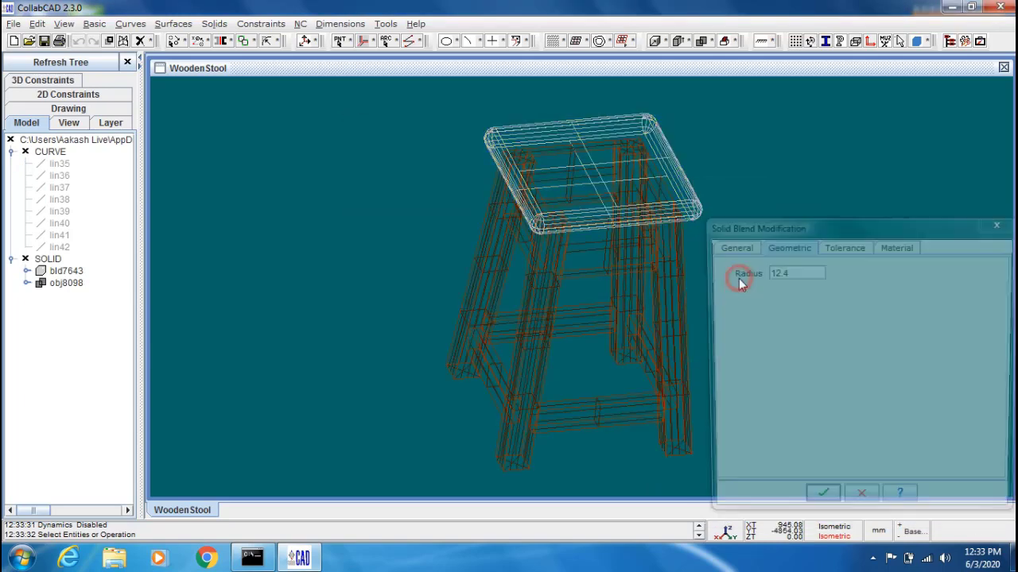
left_click(843, 359)
left_click(361, 273)
left_click(453, 407)
left_click(822, 501)
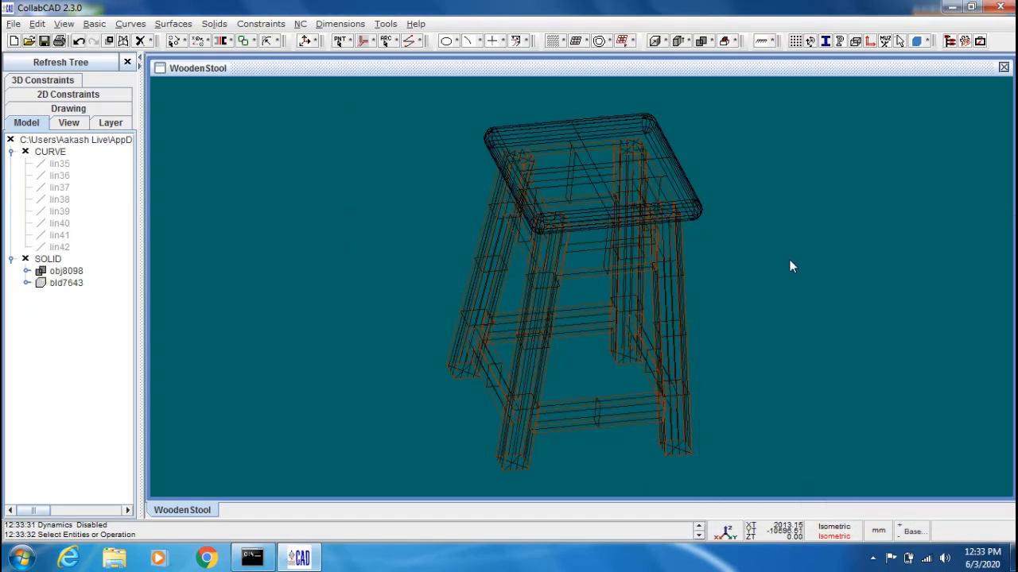
- Examine the coloured stool in shaded display from different angles, including the front and top views
key("ctrl+h")
key("ctrl+d")
mouse_move(787, 255)
left_mouse_down()
mouse_move(834, 254)
mouse_move(782, 231)
mouse_move(746, 260)
mouse_move(796, 252)
mouse_move(752, 340)
mouse_move(815, 285)
mouse_move(668, 304)
mouse_move(589, 393)
mouse_move(656, 362)
mouse_move(662, 388)
mouse_move(714, 369)
left_mouse_up()
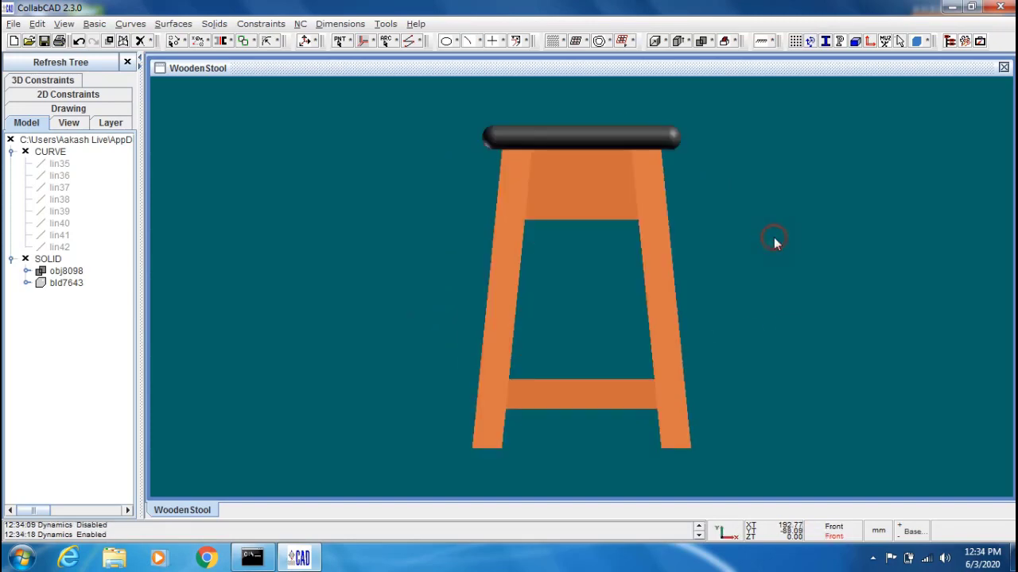
left_click(773, 238)
key("t")
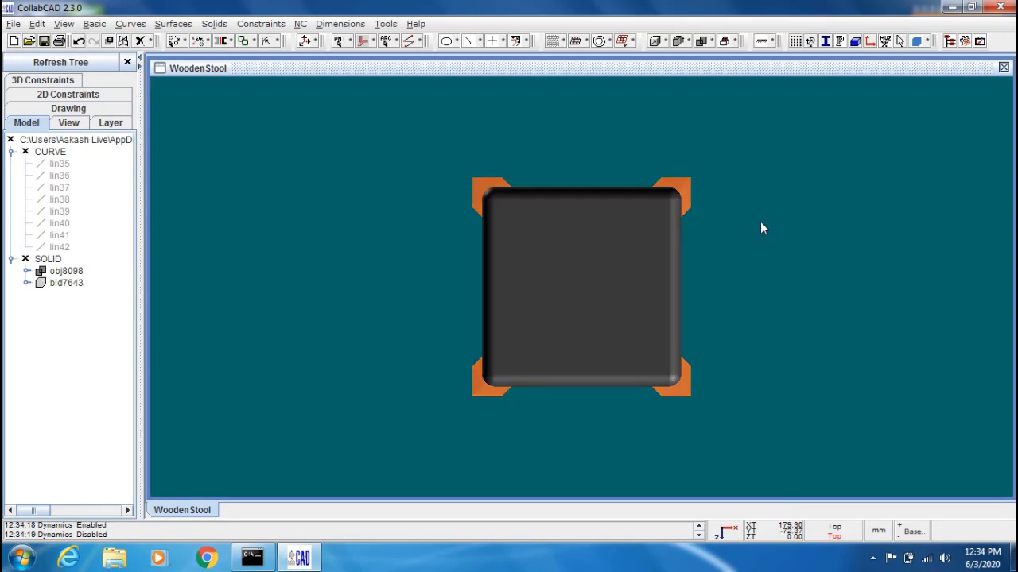
- Examine the finished stool from rotated and isometric views, including its seat, legs, crossbars and upper slabs
key("i")
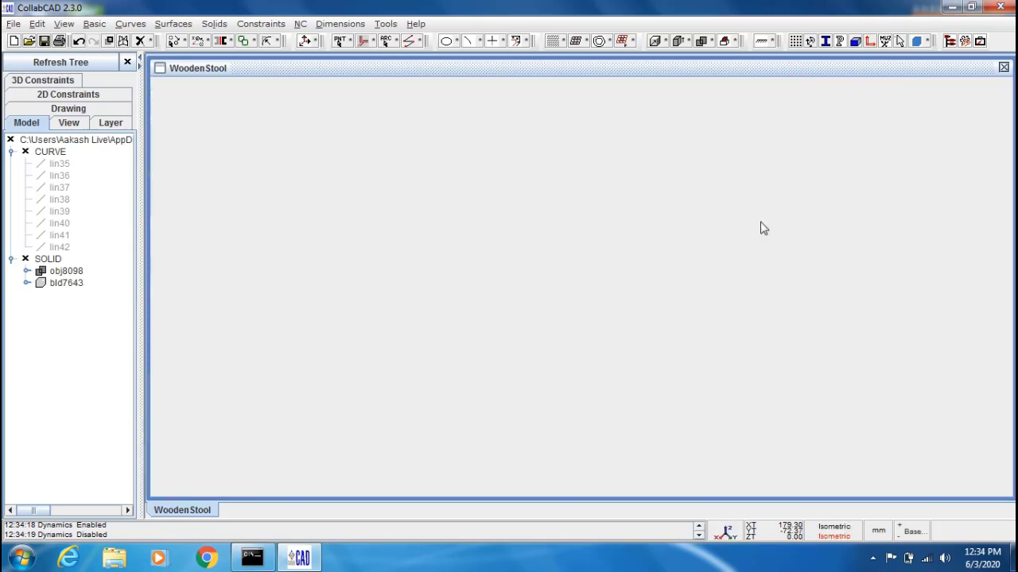
key("Right")
key("Right")
key("Left")
key("Left")
key("Left")
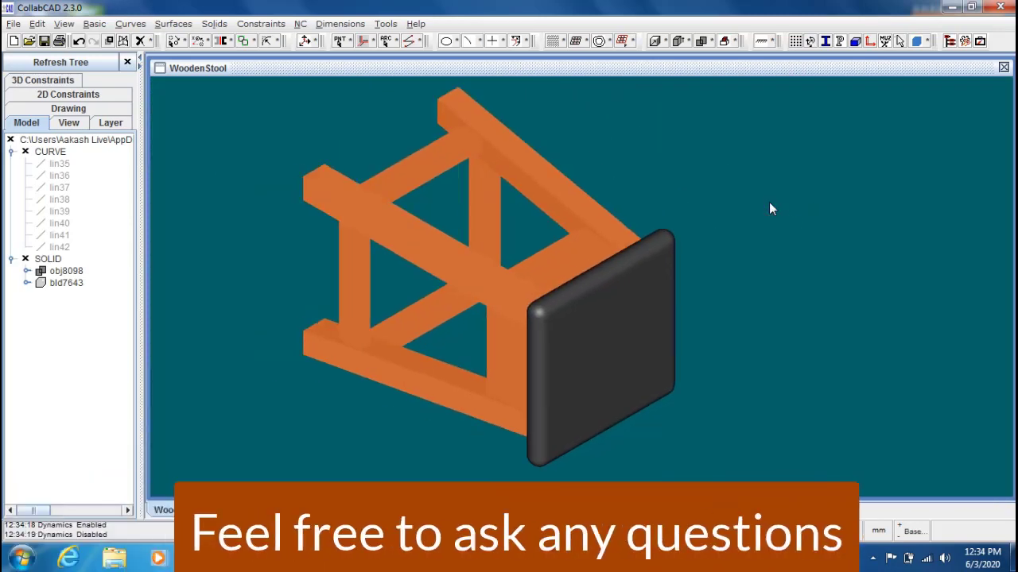
key("Right")
key("Right")
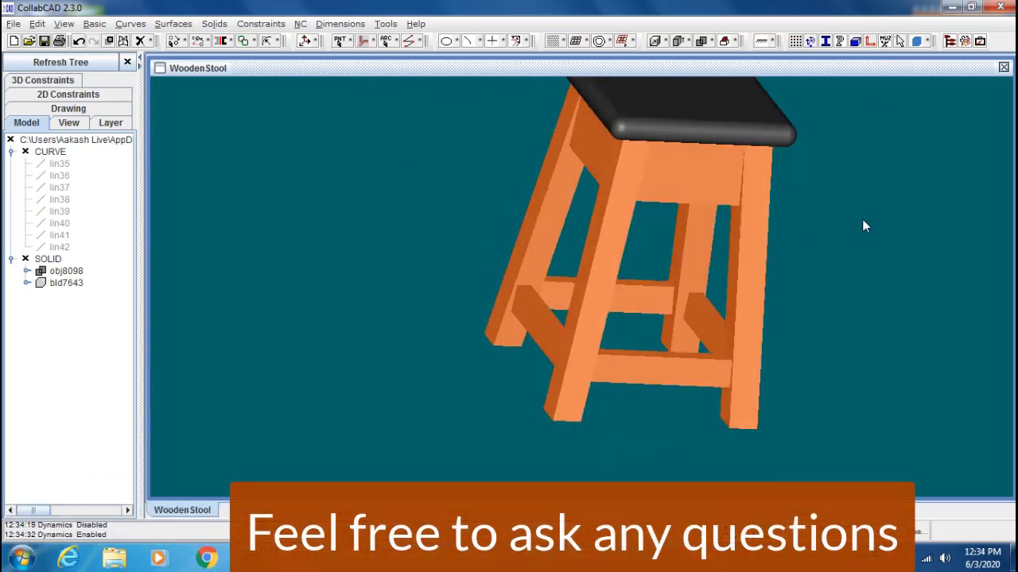
left_click(853, 202)
key("f")
left_click(842, 200)
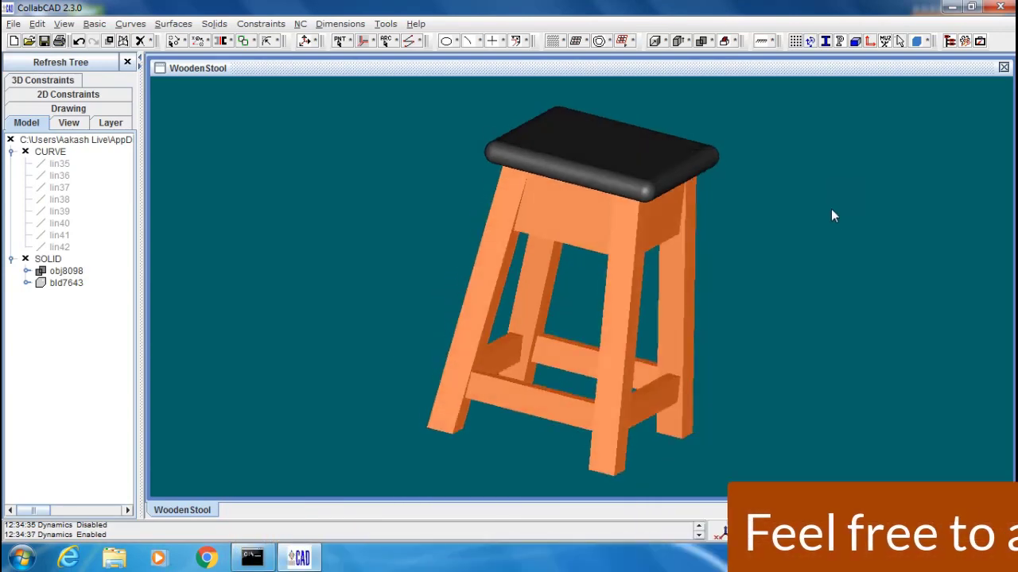
left_click(840, 198)
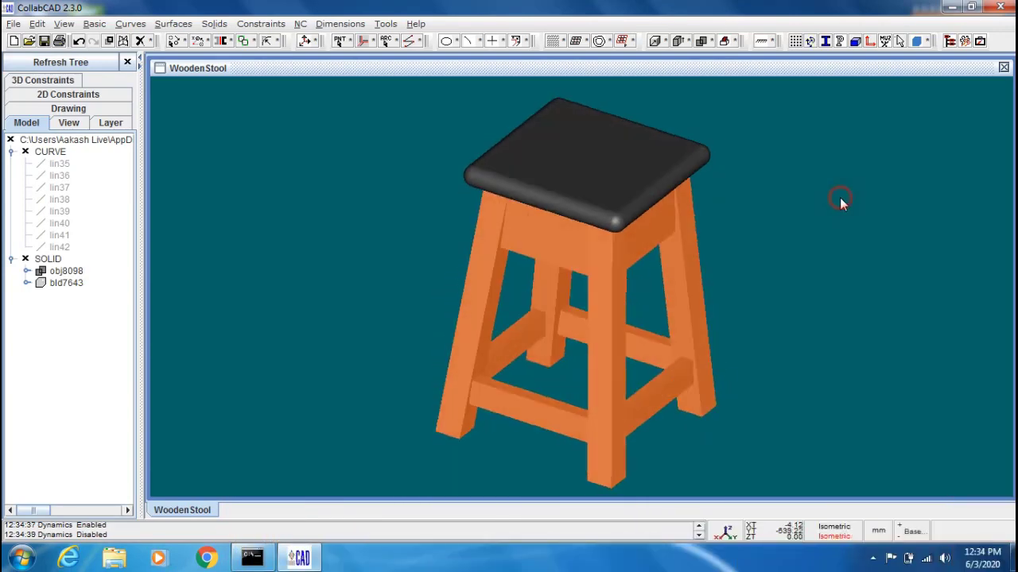
- Save the model as WoodenStool.muz in the XML Part format in a folder on New Volume (E:)
left_click(14, 23)
left_click(59, 106)
left_click(572, 176)
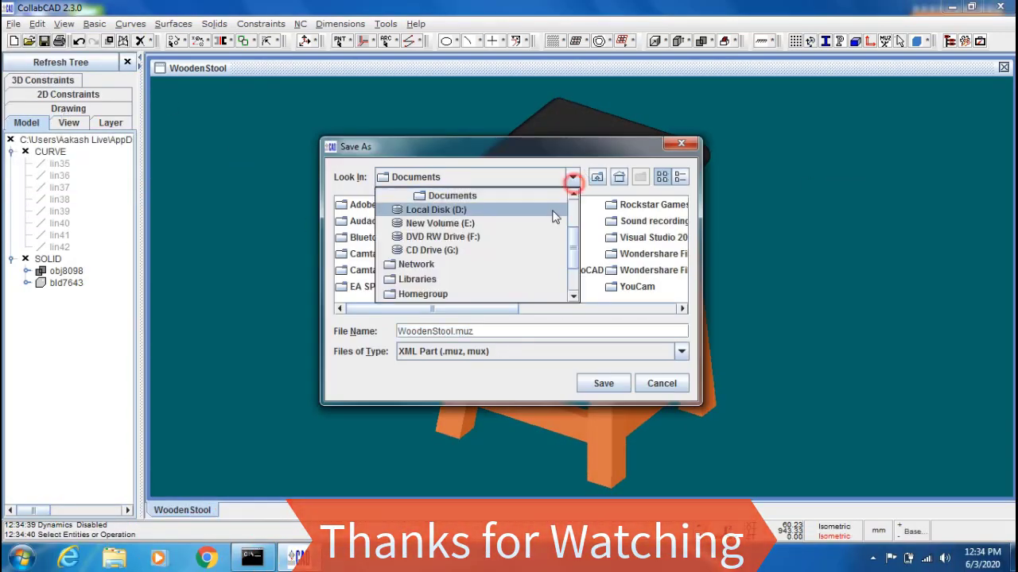
left_click(421, 223)
double_click(362, 209)
left_click(619, 385)
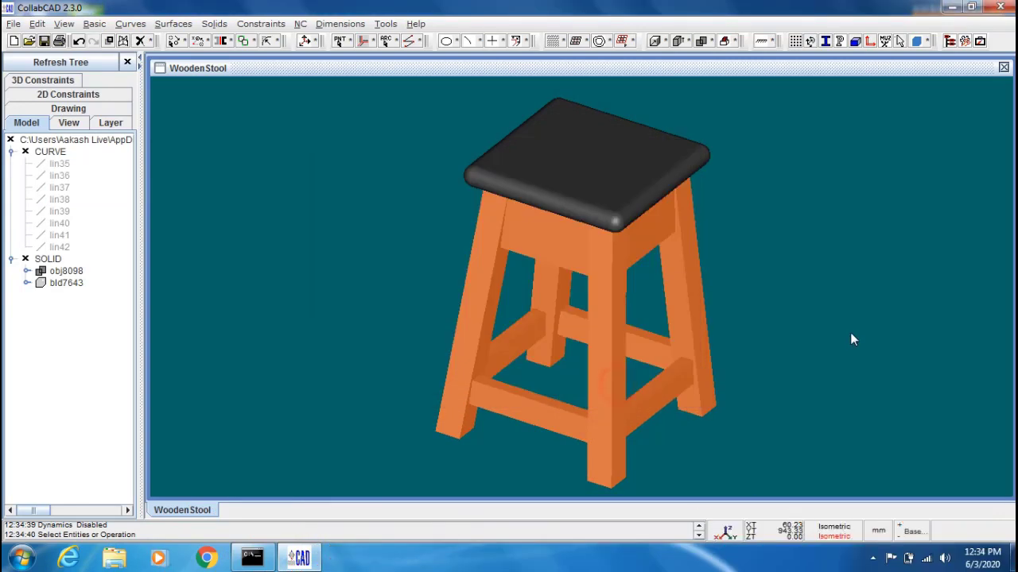